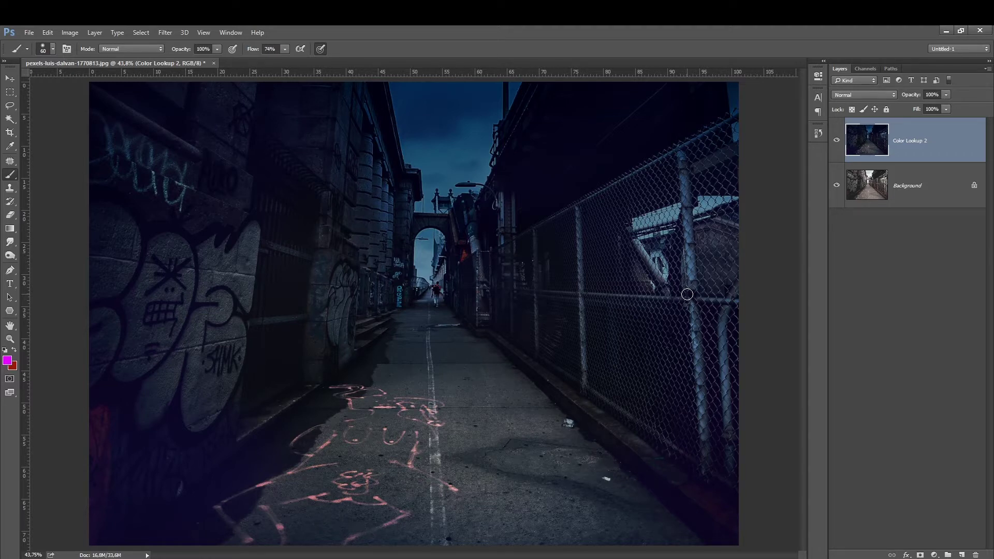
# - Compare the alley photo with and without the Color Lookup 2 layer by toggling that layer's visibility
pyautogui.click(837, 141)
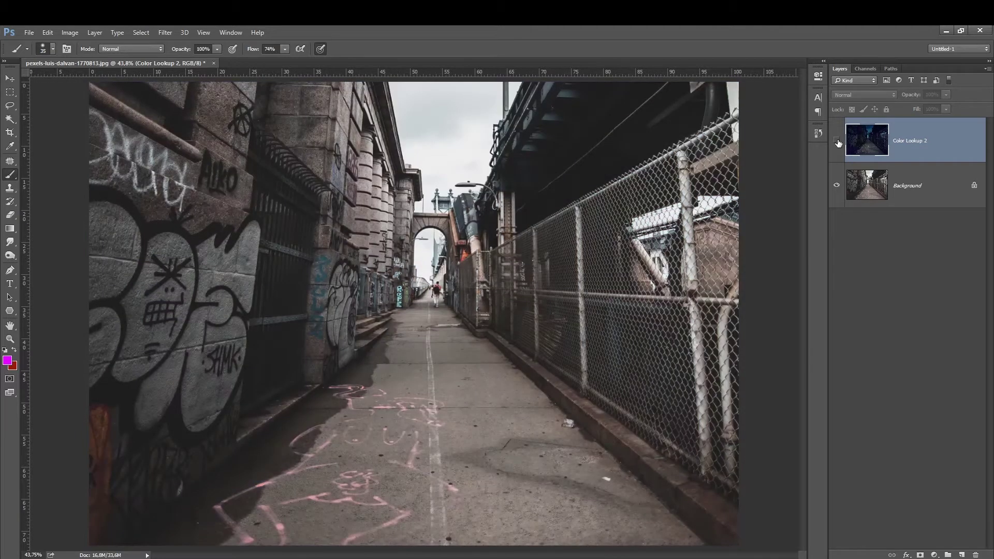
pyautogui.click(837, 140)
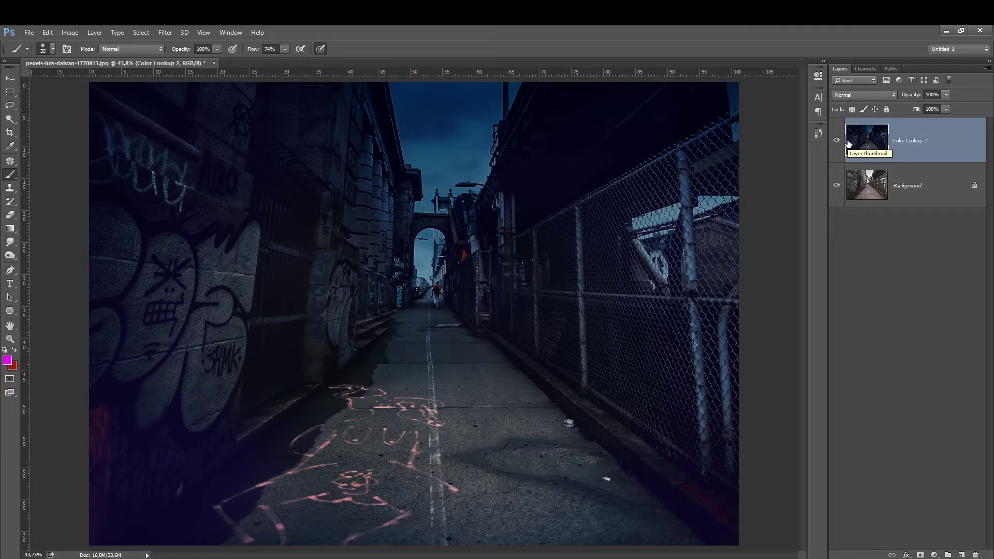
pyautogui.click(849, 144)
pyautogui.click(837, 141)
pyautogui.click(837, 141)
pyautogui.press(']')
pyautogui.press(']')
pyautogui.press(']')
pyautogui.press(']')
pyautogui.moveTo(496, 377)
pyautogui.mouseDown()
pyautogui.moveTo(460, 295)
pyautogui.moveTo(500, 388)
pyautogui.moveTo(451, 281)
pyautogui.mouseUp()
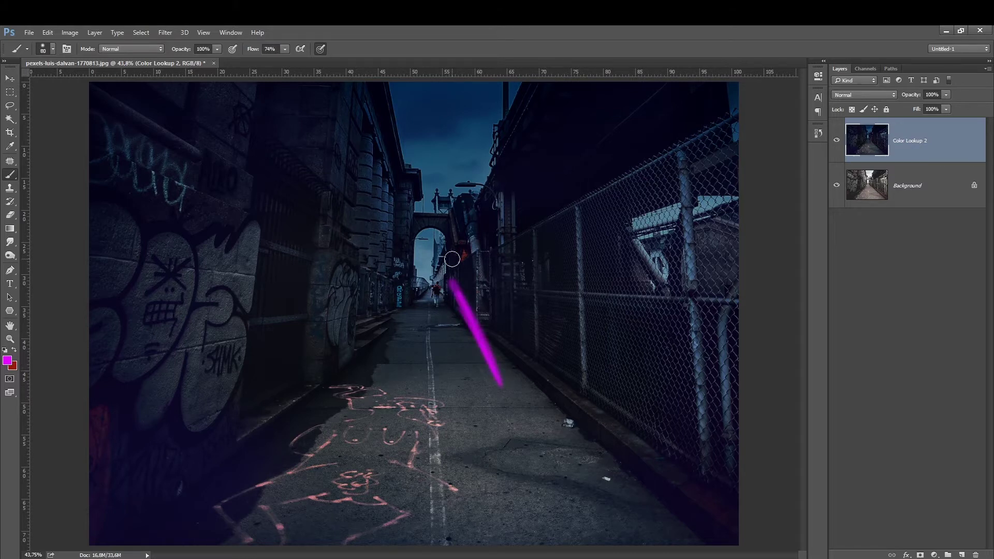
pyautogui.press('[')
pyautogui.moveTo(487, 203); pyautogui.dragTo(514, 369)
pyautogui.press('[')
pyautogui.press('[')
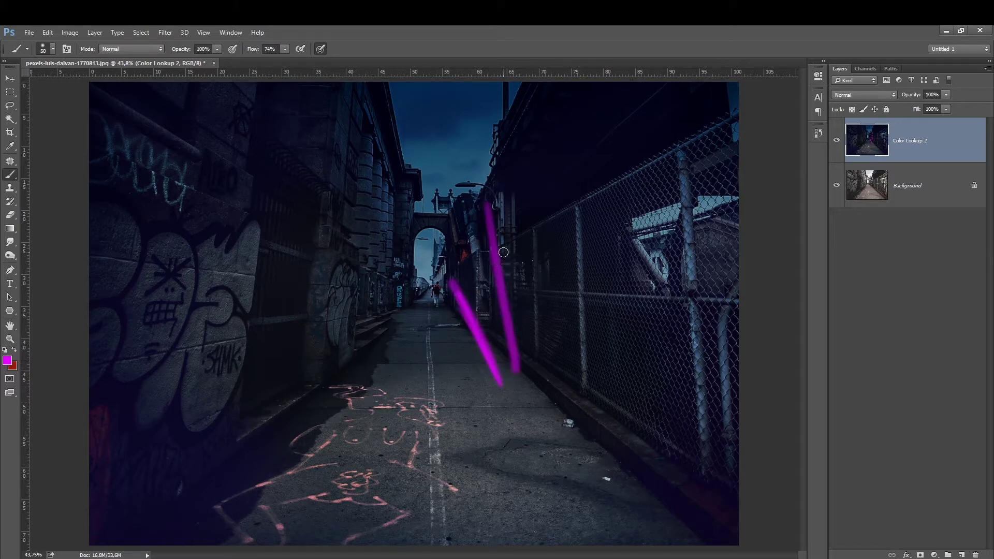
pyautogui.hotkey('ctrl', 'alt', 'z')
pyautogui.hotkey('ctrl', 'alt', 'z')
pyautogui.hotkey('ctrl', 'alt', 'z')
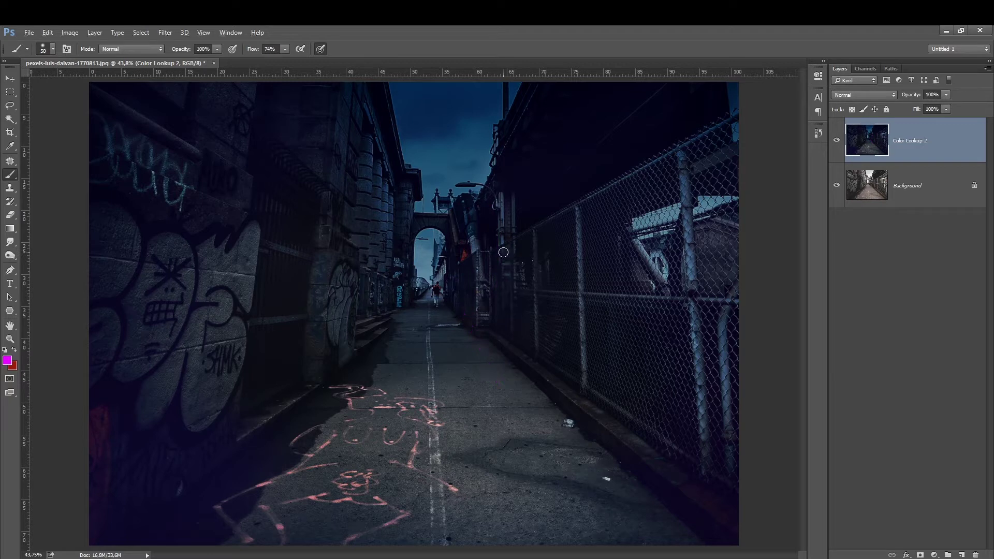
# - Add a new empty layer and draw an open inverted-V path with the Pen tool, apex above the arch and feet on the walkway
pyautogui.hotkey('ctrl', 'shift', 'alt', 'n')
pyautogui.press('p')
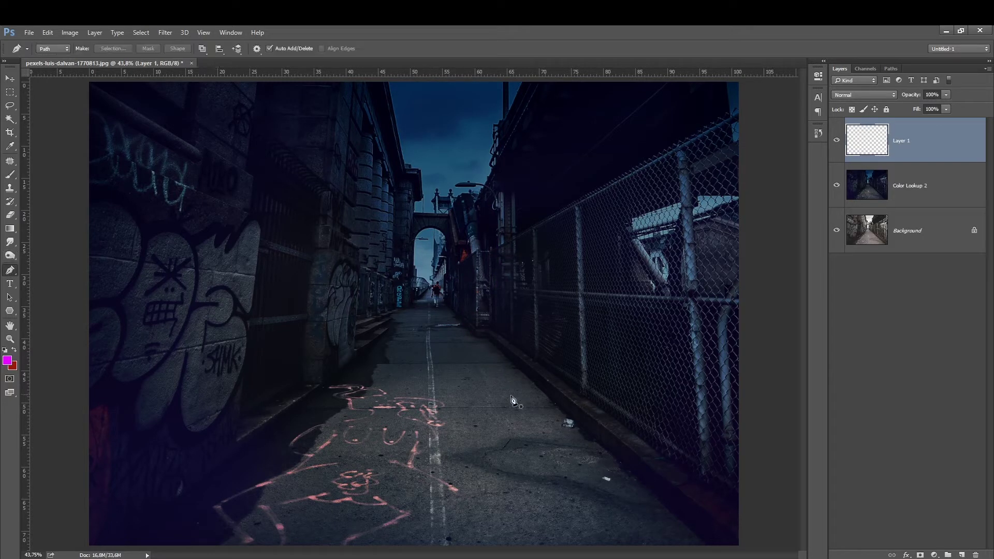
pyautogui.click(519, 409)
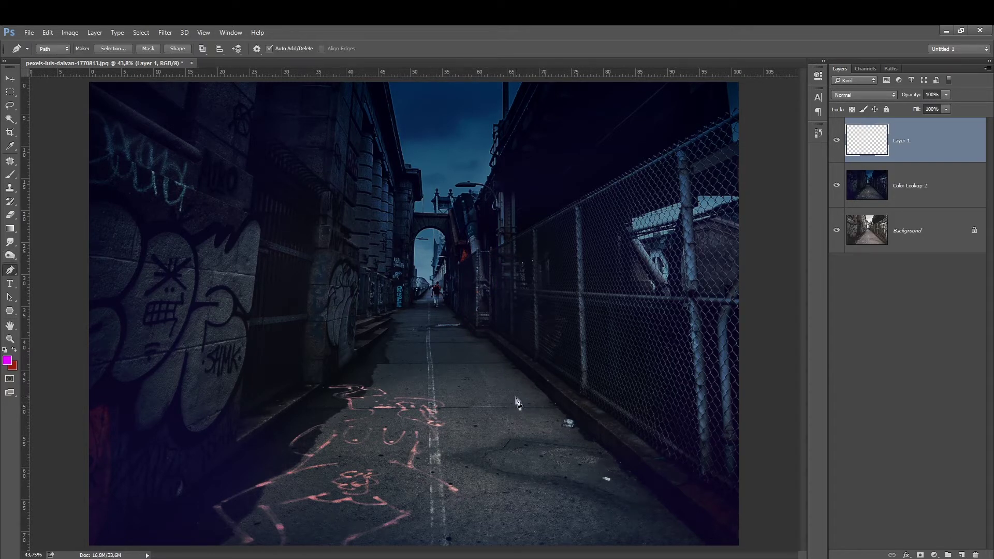
pyautogui.click(432, 183)
pyautogui.click(342, 407)
pyautogui.hotkey('shift', 'Left')
# - Stroke the inverted-V path with the magenta brush, leaving Simulate Pressure off
pyautogui.rightClick(382, 327)
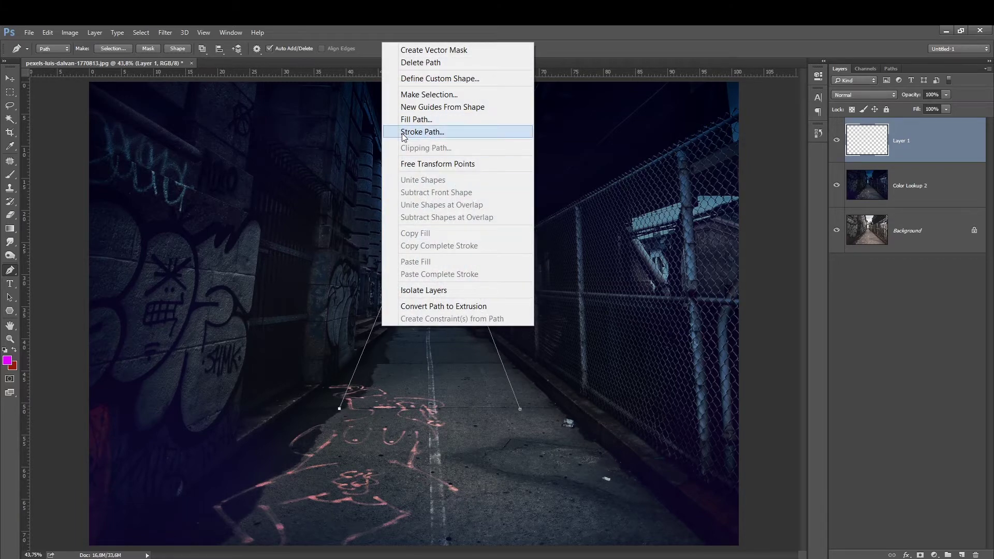
pyautogui.click(403, 133)
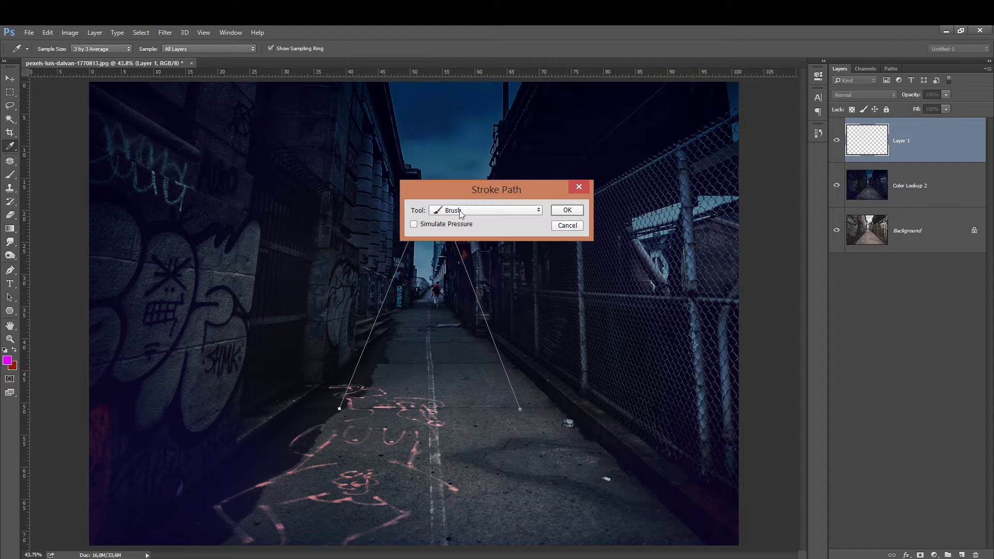
pyautogui.click(567, 210)
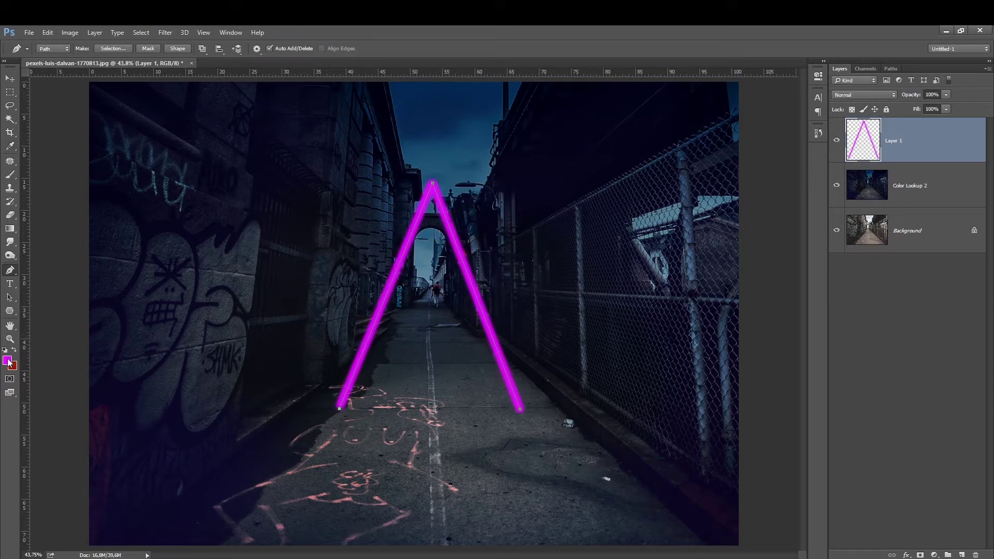
# - Add another empty layer on top and set up the brush at size 30 with white (#ffffff) as the foreground color
pyautogui.press('b')
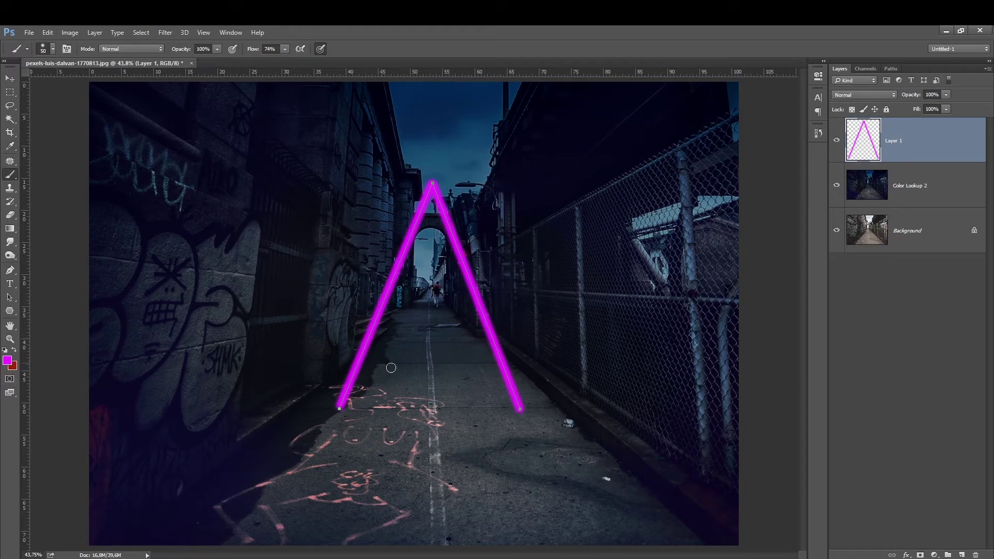
pyautogui.click(961, 554)
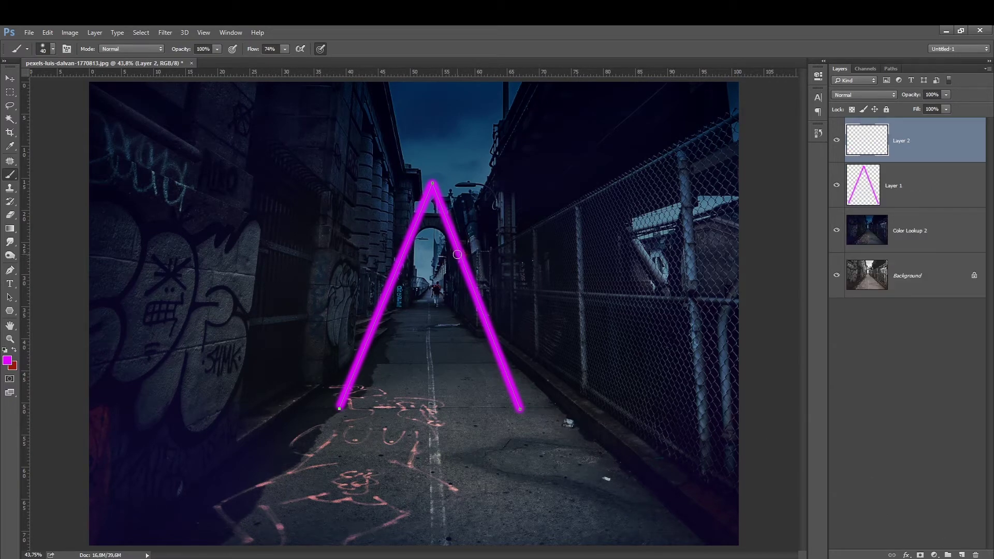
pyautogui.click(7, 361)
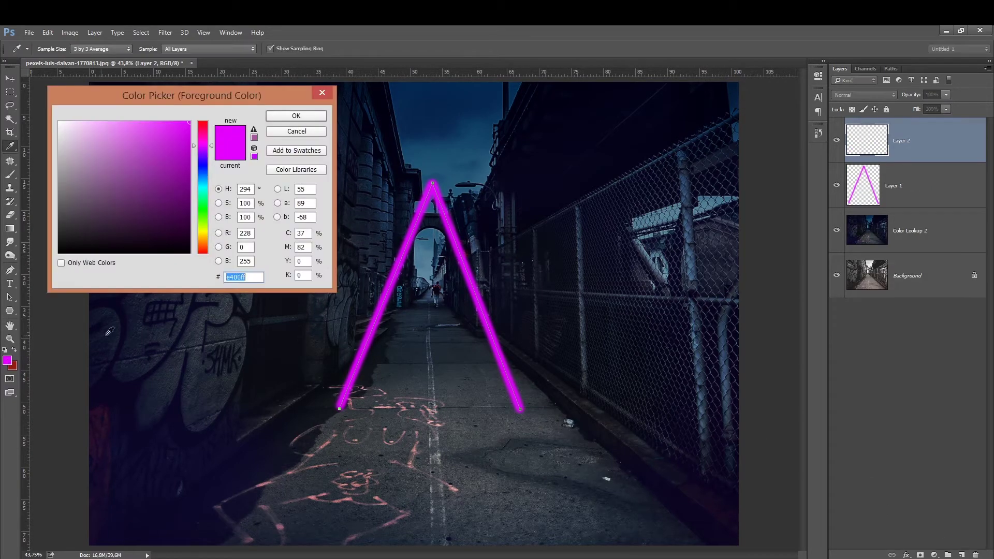
pyautogui.moveTo(110, 203); pyautogui.dragTo(44, 93)
pyautogui.press('Return')
pyautogui.click(6, 360)
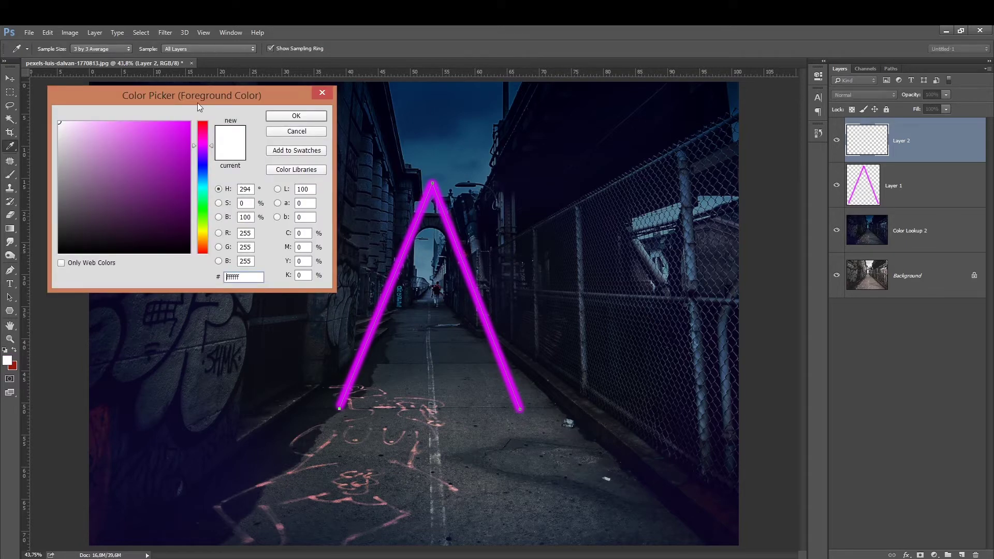
pyautogui.click(282, 115)
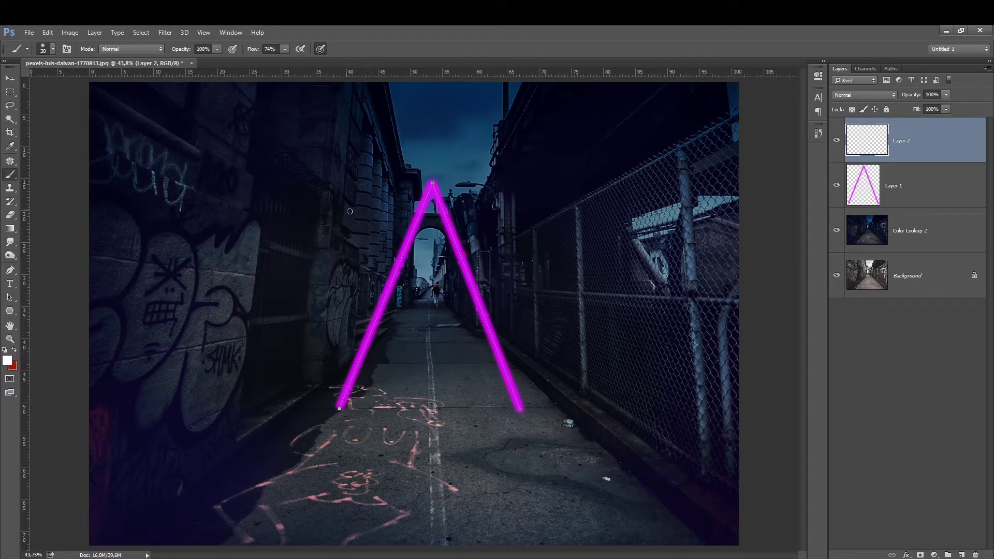
# - Stroke the same inverted-V path with the white brush as a thin core line and dismiss the path
pyautogui.click(10, 270)
pyautogui.rightClick(377, 345)
pyautogui.click(414, 147)
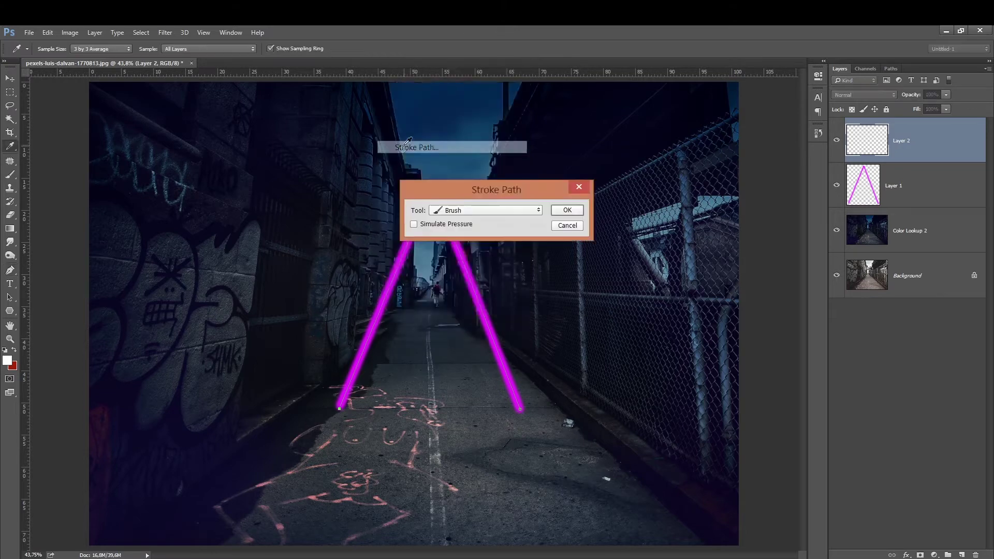
pyautogui.click(561, 210)
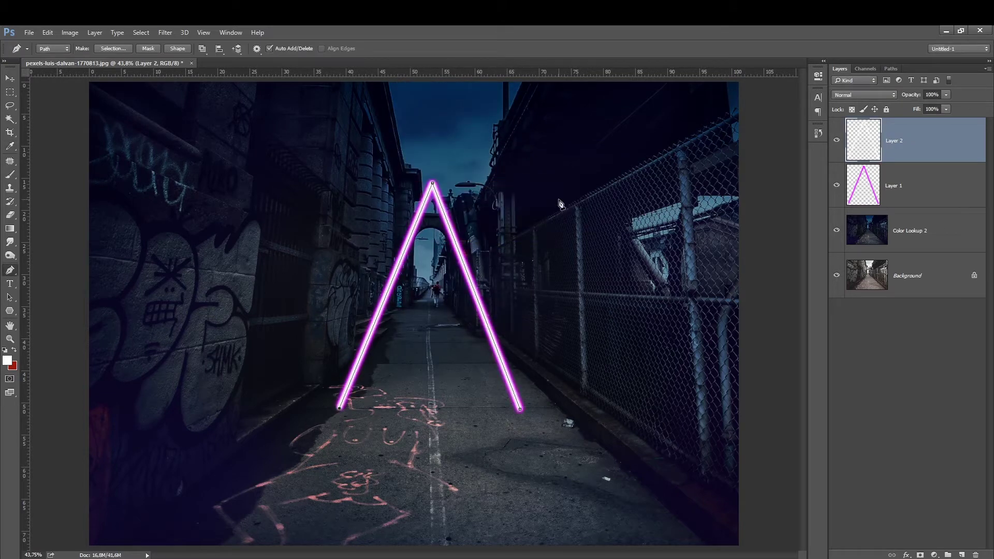
pyautogui.press('Return')
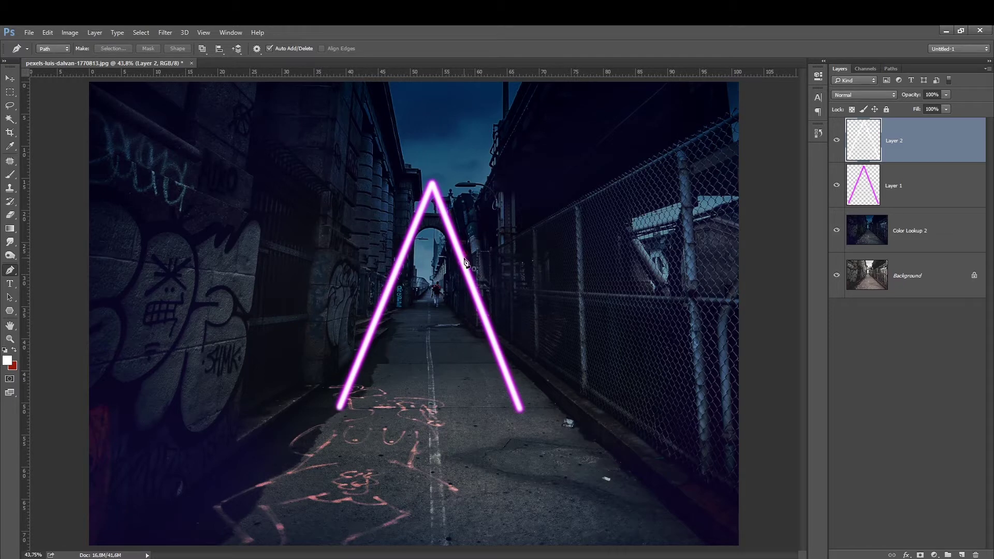
# - Merge the white core layer down into the magenta line layer and check the merged layer's visibility
pyautogui.click(836, 140)
pyautogui.click(836, 139)
pyautogui.hotkey('ctrl', 'e')
pyautogui.click(836, 140)
pyautogui.click(836, 140)
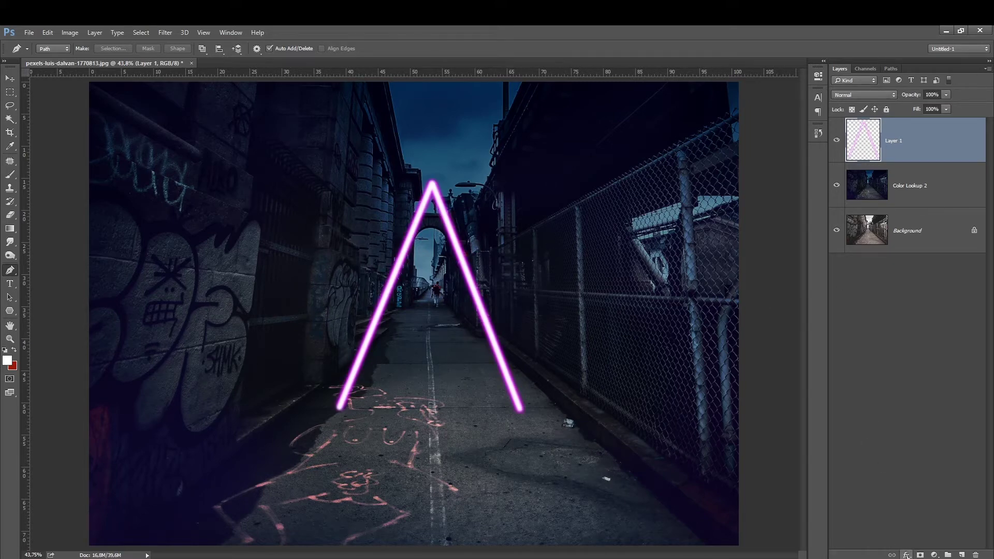
# - Apply an Outer Glow to the merged line layer in light pink with Screen blending, raising its opacity and enlarging its size
pyautogui.click(906, 555)
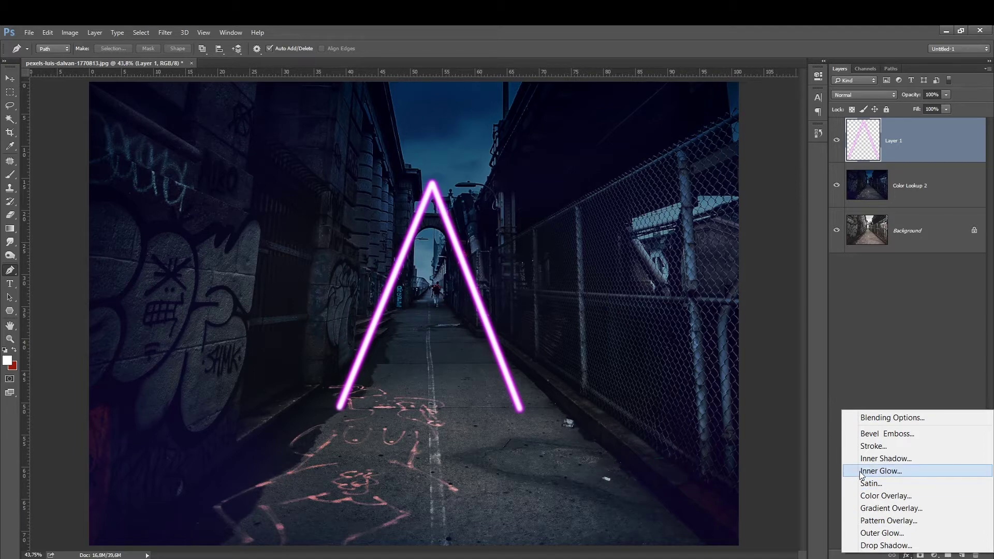
pyautogui.click(862, 532)
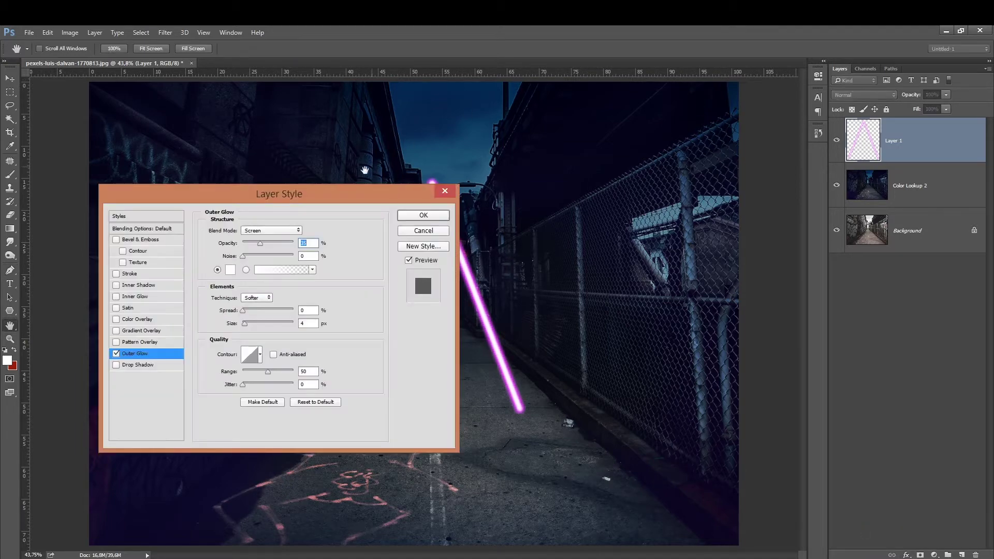
pyautogui.click(202, 145)
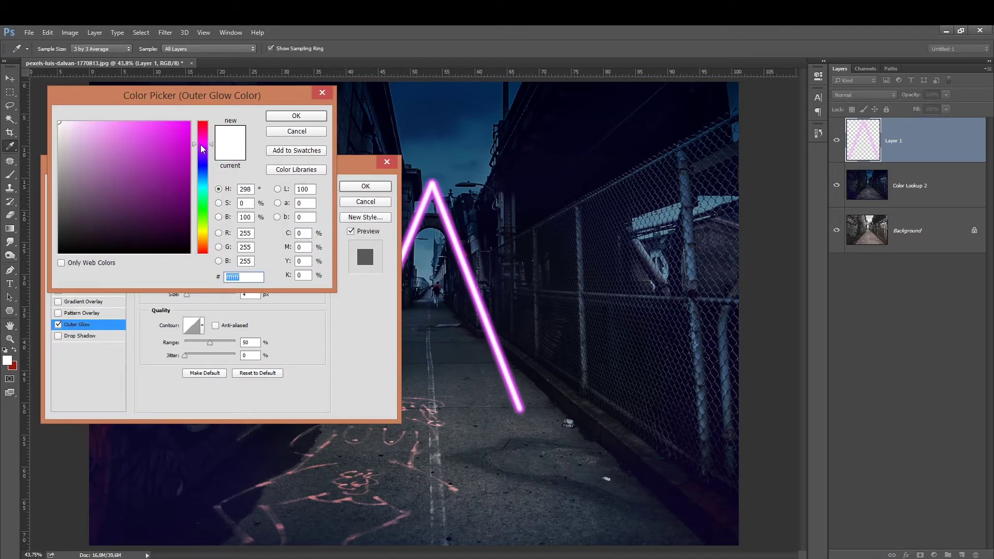
pyautogui.moveTo(119, 150); pyautogui.dragTo(125, 78)
pyautogui.click(269, 117)
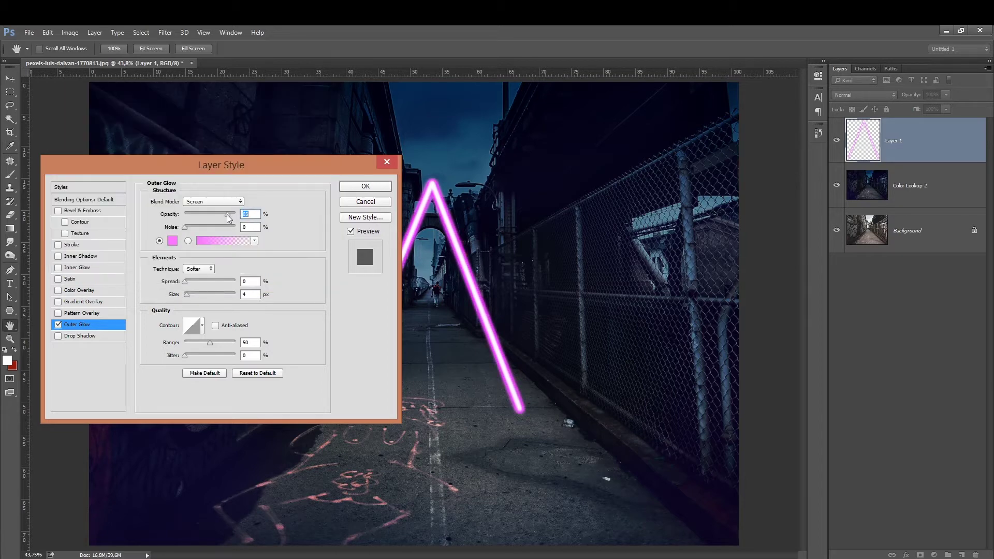
pyautogui.click(185, 282)
pyautogui.moveTo(187, 294); pyautogui.dragTo(204, 296)
pyautogui.click(360, 185)
pyautogui.press('p')
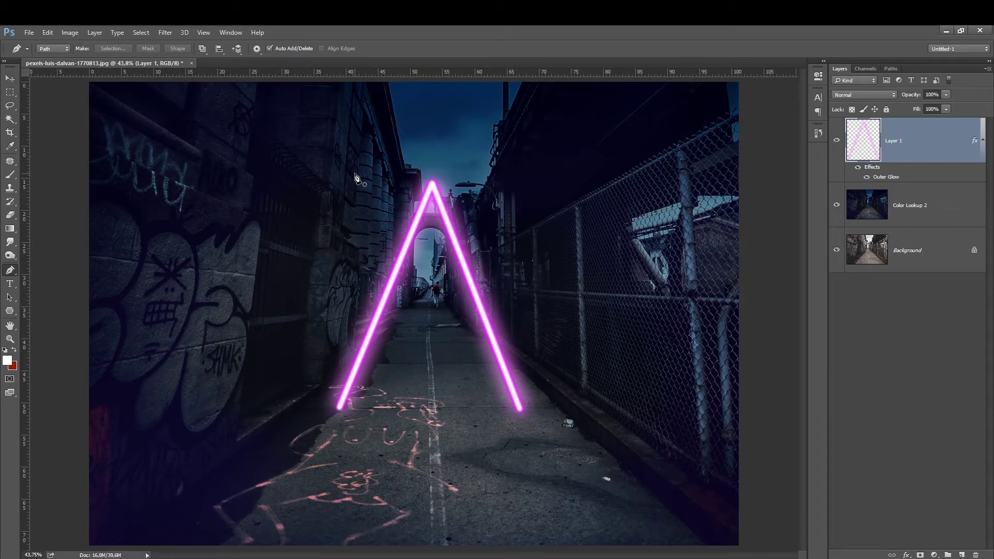
# - Duplicate the glowing line layer twice and merge the two copies into one layer above the original
pyautogui.hotkey('ctrl', 'j')
pyautogui.hotkey('ctrl', 'j')
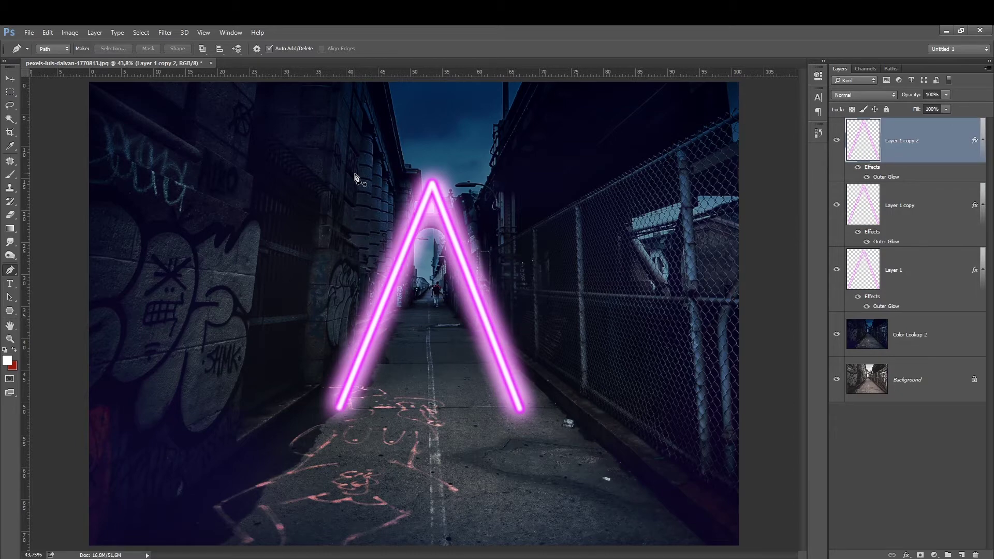
pyautogui.hotkey('ctrl', 'z')
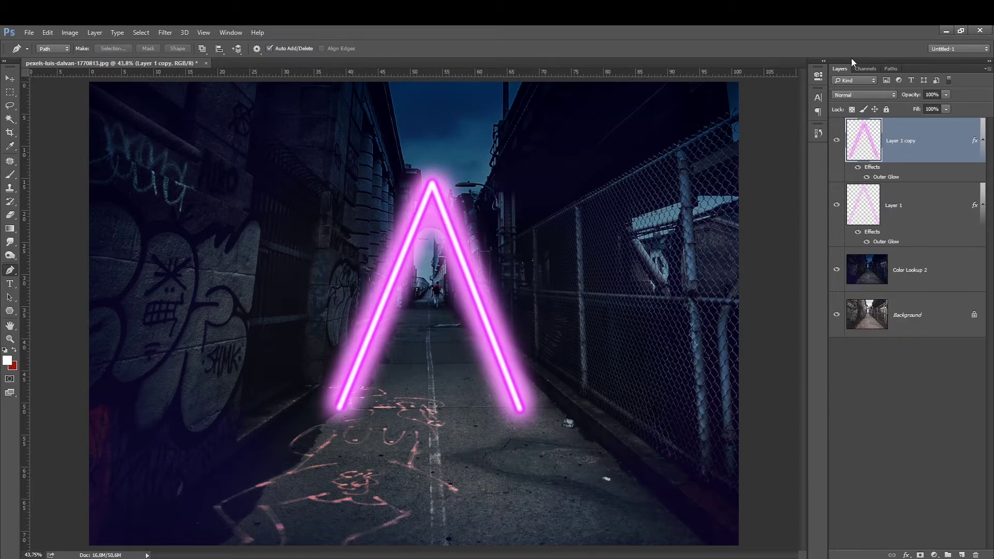
# - Set the merged copy's blend mode to Soft Light and apply a Gaussian Blur with a radius of about 135 pixels
pyautogui.click(862, 95)
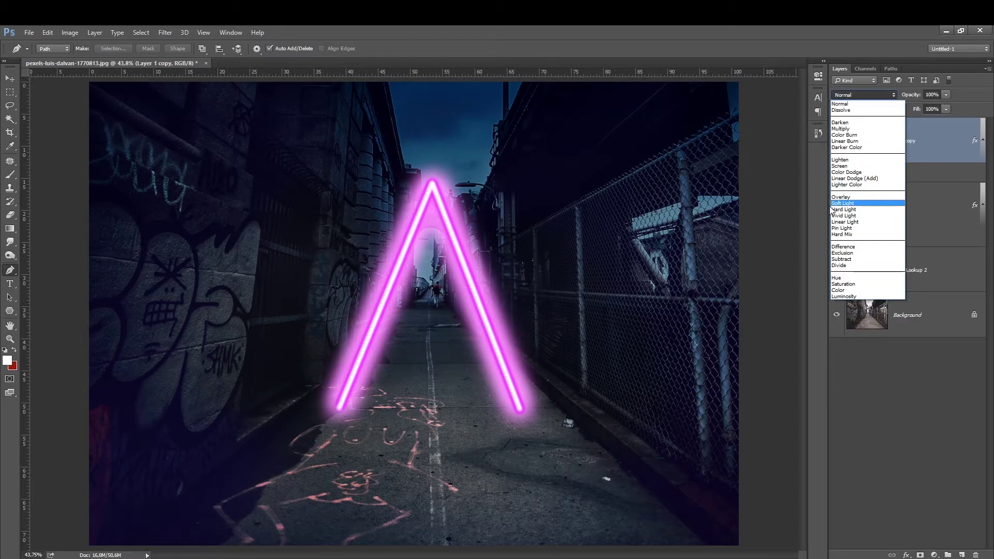
pyautogui.click(842, 203)
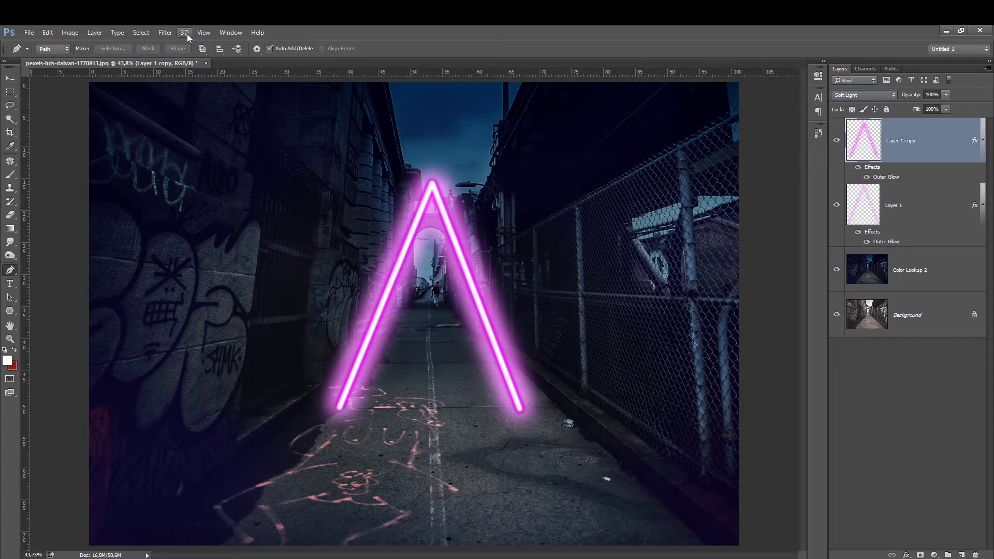
pyautogui.click(165, 32)
pyautogui.moveTo(189, 172)
pyautogui.click(365, 225)
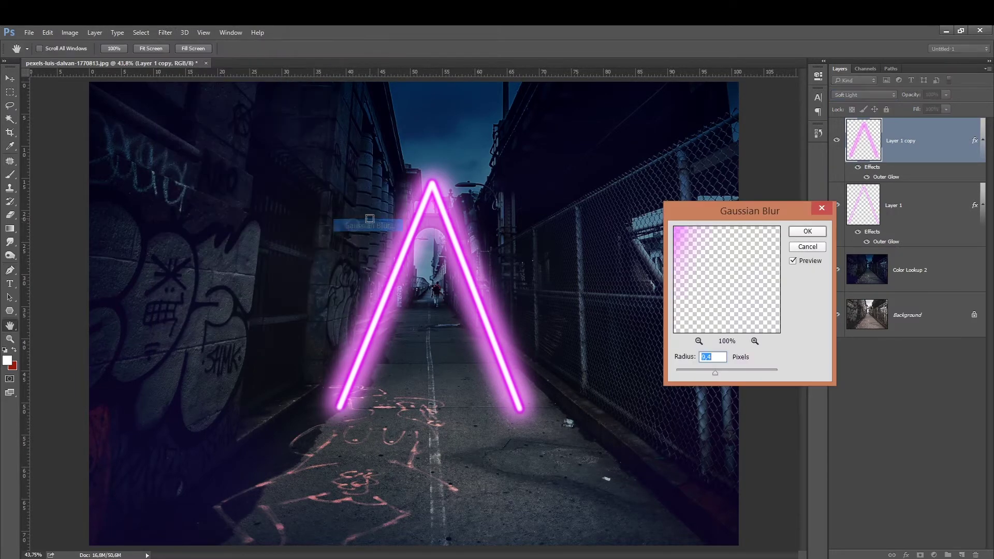
pyautogui.moveTo(731, 371)
pyautogui.mouseDown()
pyautogui.moveTo(746, 367)
pyautogui.moveTo(737, 371)
pyautogui.mouseUp()
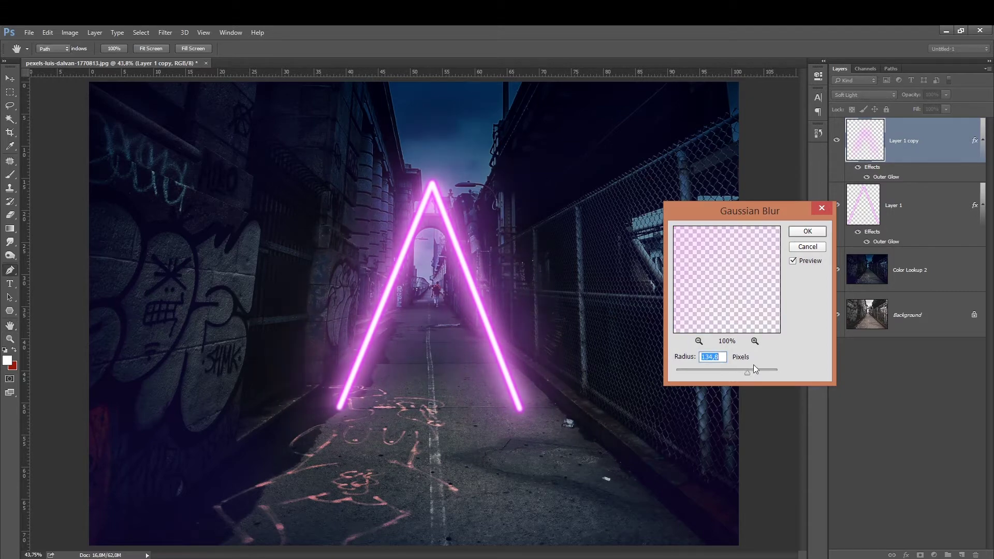
pyautogui.press('Return')
pyautogui.press('p')
pyautogui.click(836, 205)
pyautogui.click(837, 205)
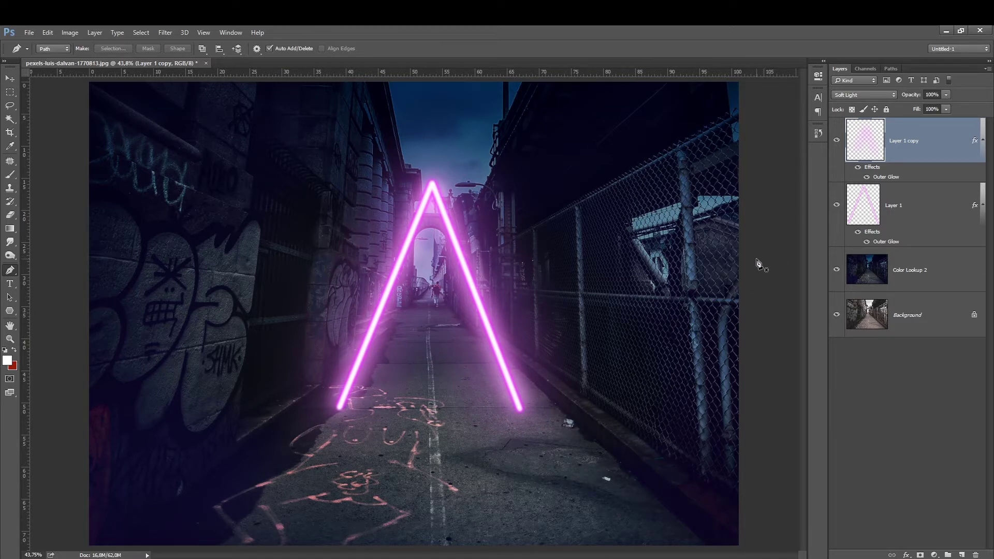
# - Select both neon line layers together and try rotating them with Free Transform
pyautogui.keyDown('shift'); pyautogui.click(839, 183); pyautogui.keyUp('shift')
pyautogui.hotkey('ctrl', 't')
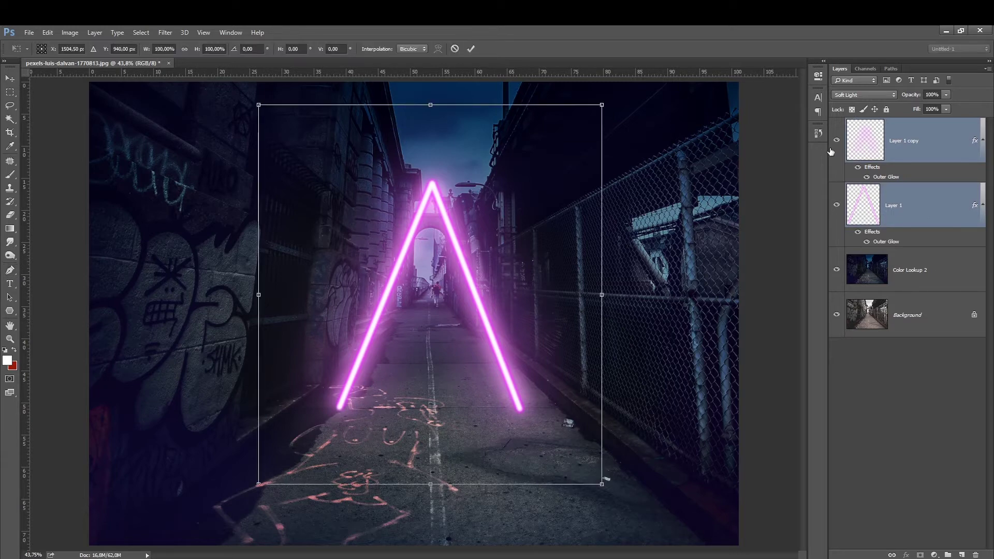
pyautogui.moveTo(217, 218); pyautogui.dragTo(223, 222)
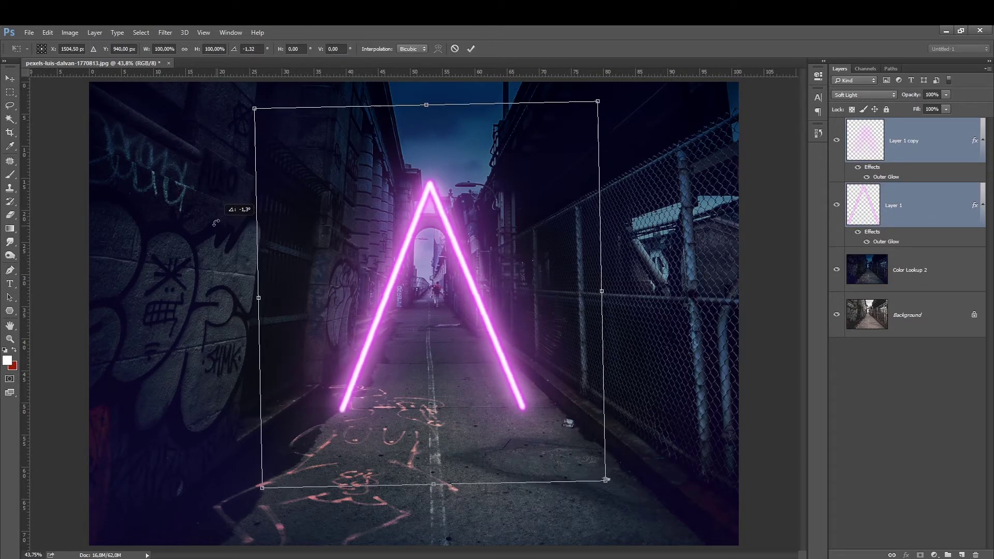
pyautogui.press('Escape')
# - Group the two selected neon line layers and add a white layer mask to the group
pyautogui.click(10, 91)
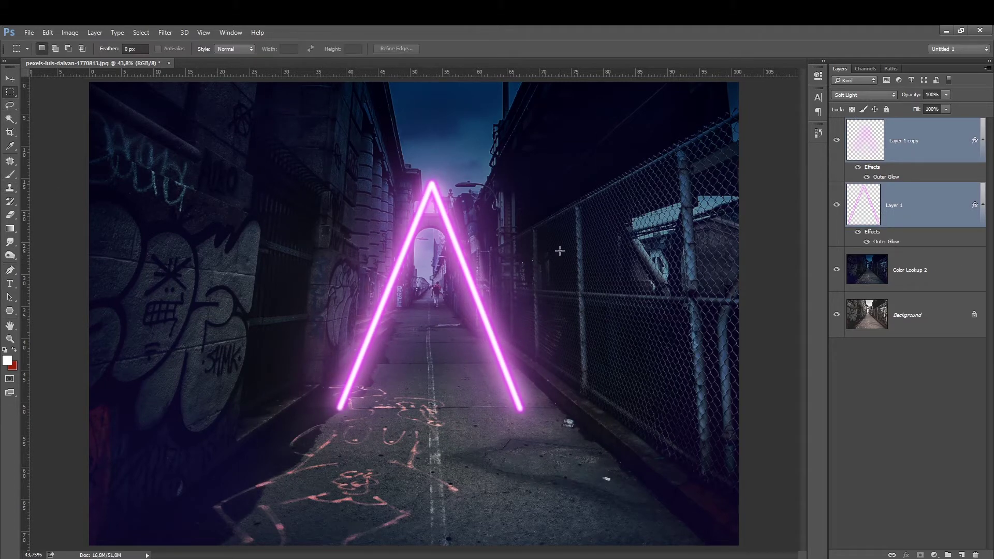
pyautogui.rightClick(919, 155)
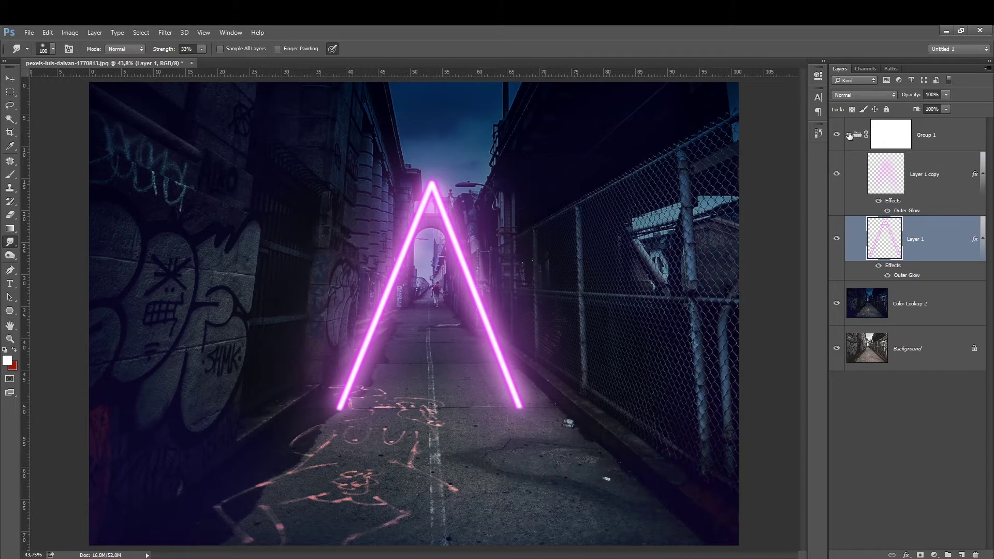
# - Add a new layer above the collapsed neon group and set the Brush's foreground colour to magenta #f468ff
pyautogui.click(849, 135)
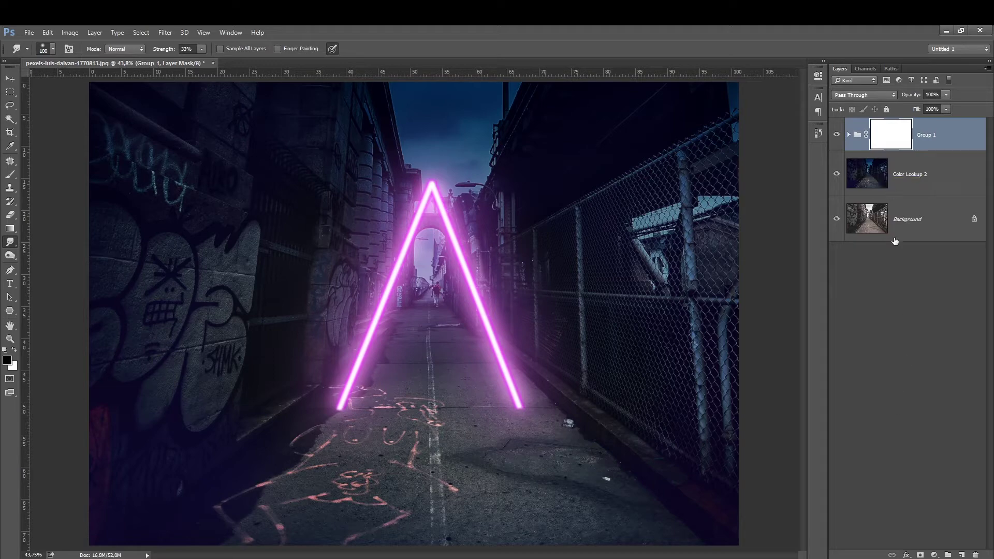
pyautogui.click(961, 555)
pyautogui.click(10, 175)
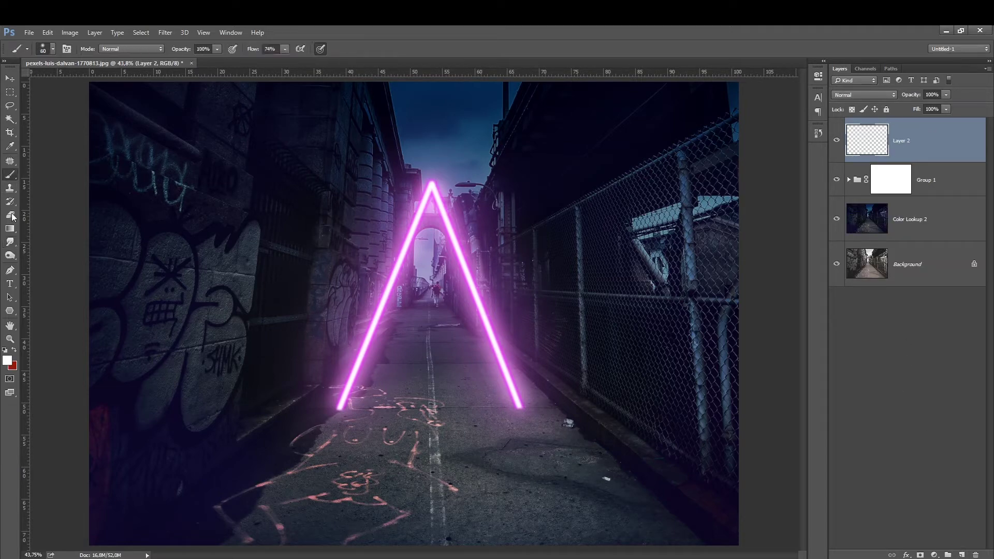
pyautogui.click(7, 362)
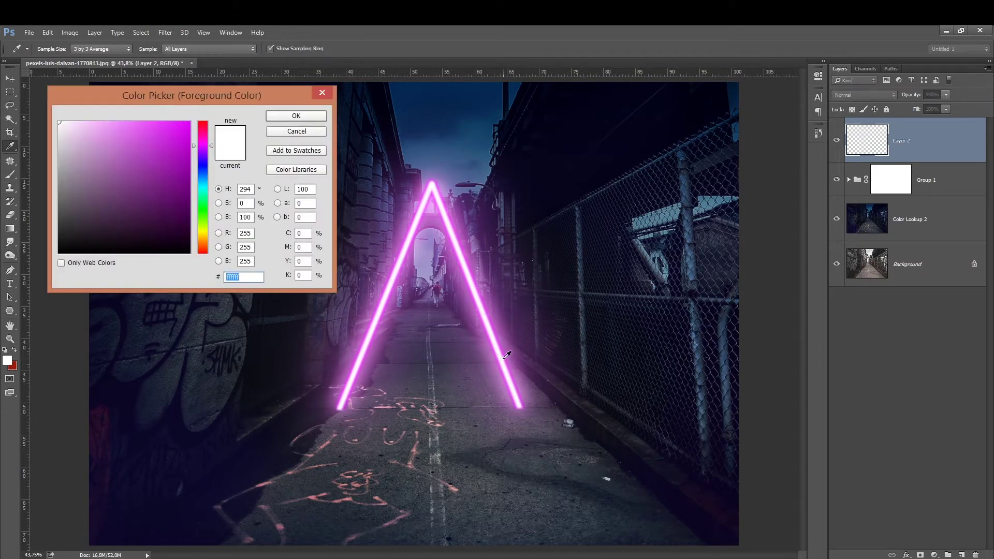
pyautogui.click(507, 355)
pyautogui.click(140, 120)
pyautogui.click(296, 116)
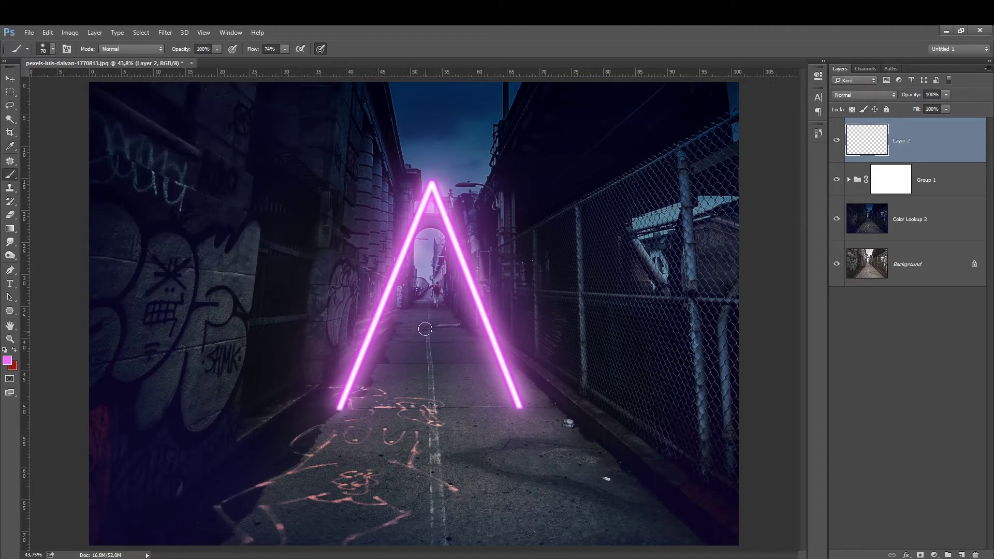
# - Paint a large soft magenta spot over the graffiti wall on the new layer with the brush enlarged to 700 px
pyautogui.press(']')
pyautogui.press(']')
pyautogui.press(']')
pyautogui.press(']')
pyautogui.press(']')
pyautogui.press(']')
pyautogui.press(']')
pyautogui.press(']')
pyautogui.press(']')
pyautogui.click(214, 249)
pyautogui.press(']')
pyautogui.press(']')
pyautogui.press(']')
pyautogui.press(']')
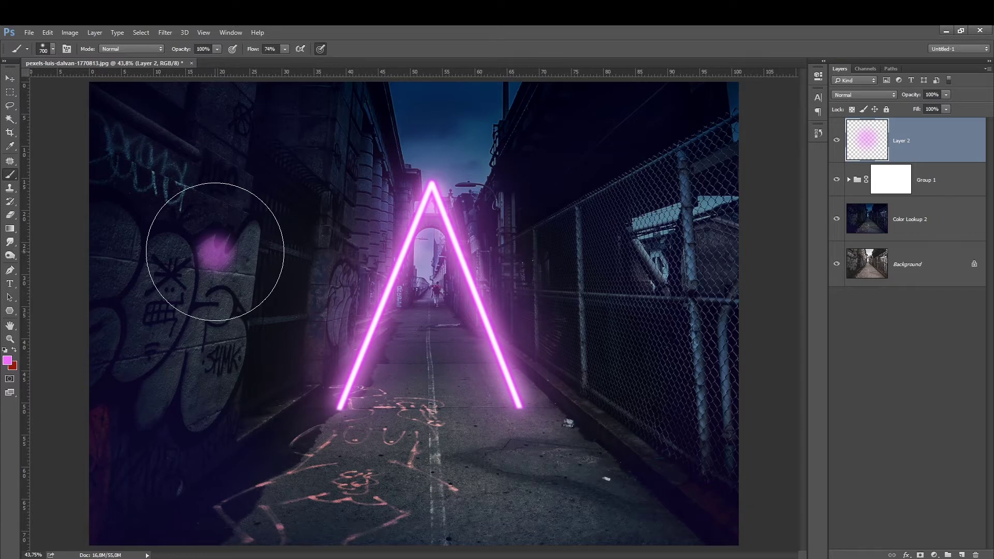
pyautogui.click(212, 249)
pyautogui.click(212, 249)
# - Change the foreground colour to near-white and dab a smaller 500 px bright core in the middle of the magenta spot
pyautogui.click(7, 360)
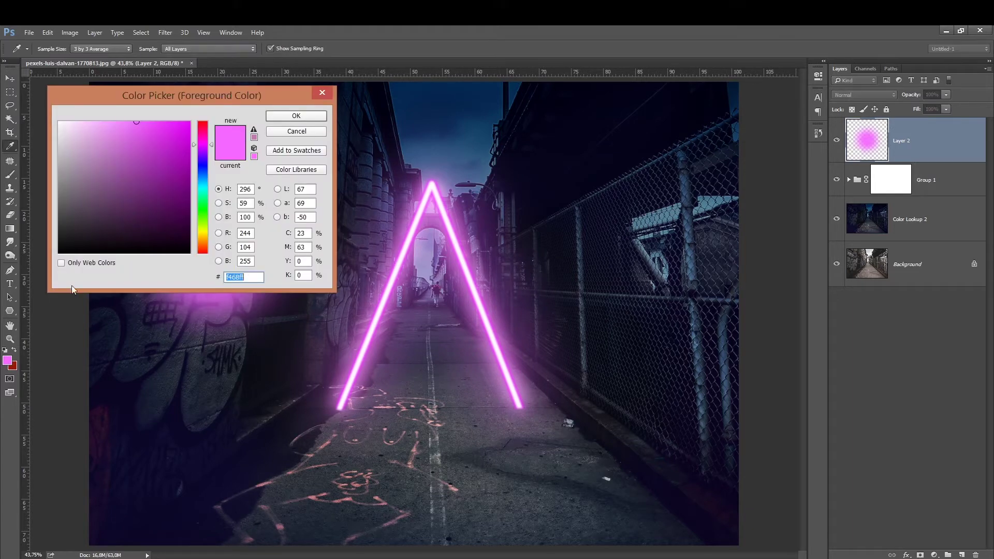
pyautogui.click(60, 122)
pyautogui.press('Return')
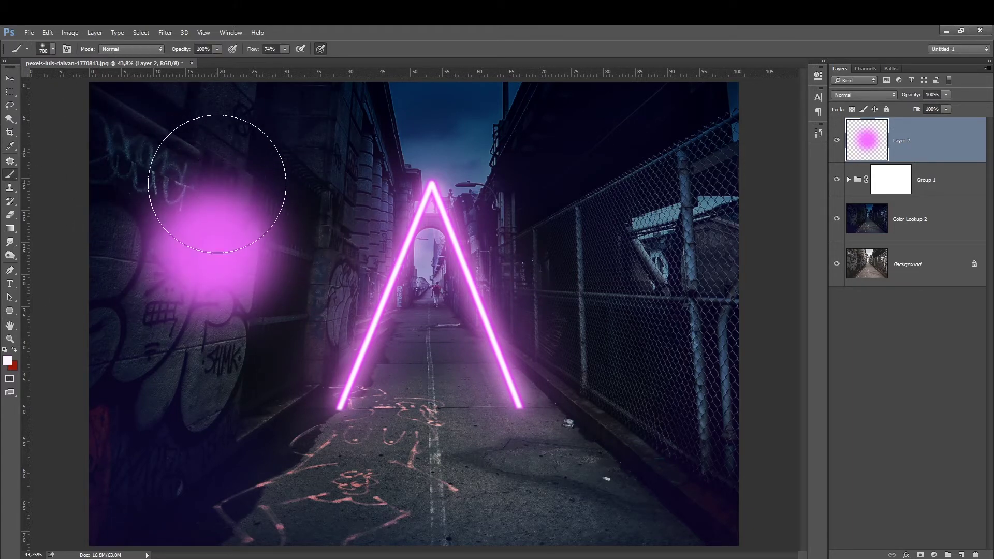
pyautogui.press('[')
pyautogui.press('[')
pyautogui.click(207, 243)
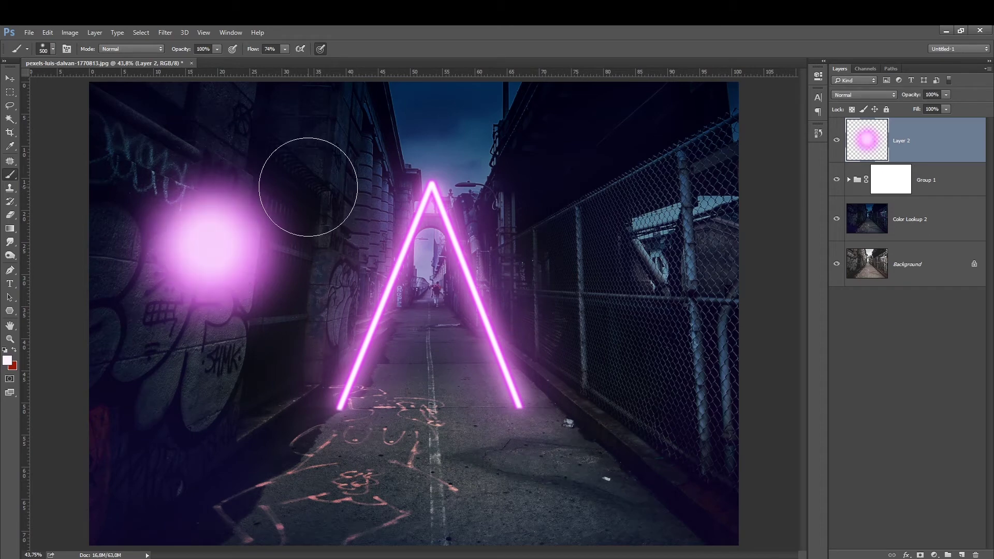
# - Transform the glow spot into a flat ellipse, about 80% wide and 19% high, at the foot of the left neon leg
pyautogui.hotkey('ctrl', 't')
pyautogui.moveTo(212, 125); pyautogui.dragTo(297, 412)
pyautogui.moveTo(227, 439); pyautogui.dragTo(272, 422)
pyautogui.moveTo(330, 407); pyautogui.dragTo(306, 416)
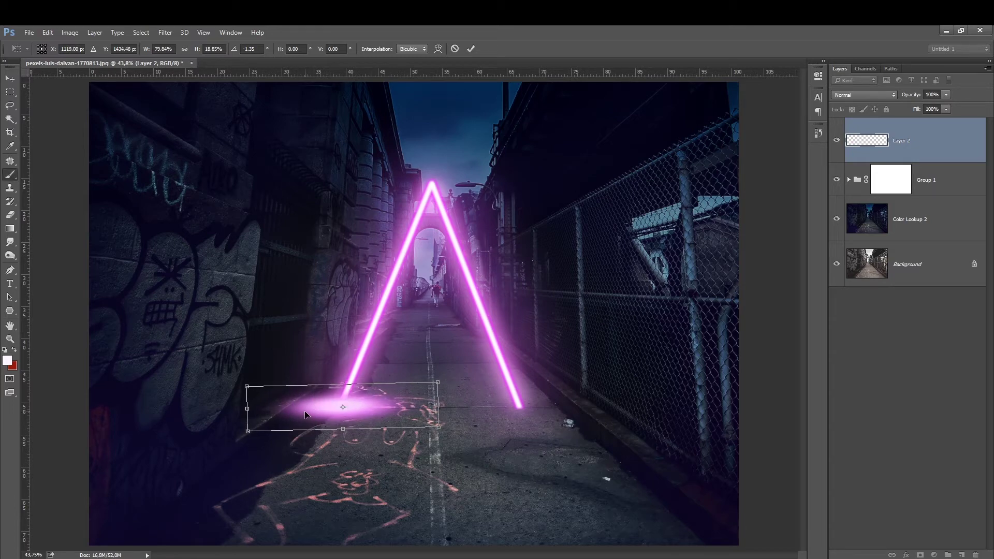
pyautogui.press('Return')
pyautogui.press('b')
# - Duplicate the flat glow ellipse and move the copy to the foot of the right neon leg
pyautogui.hotkey('ctrl', 'j')
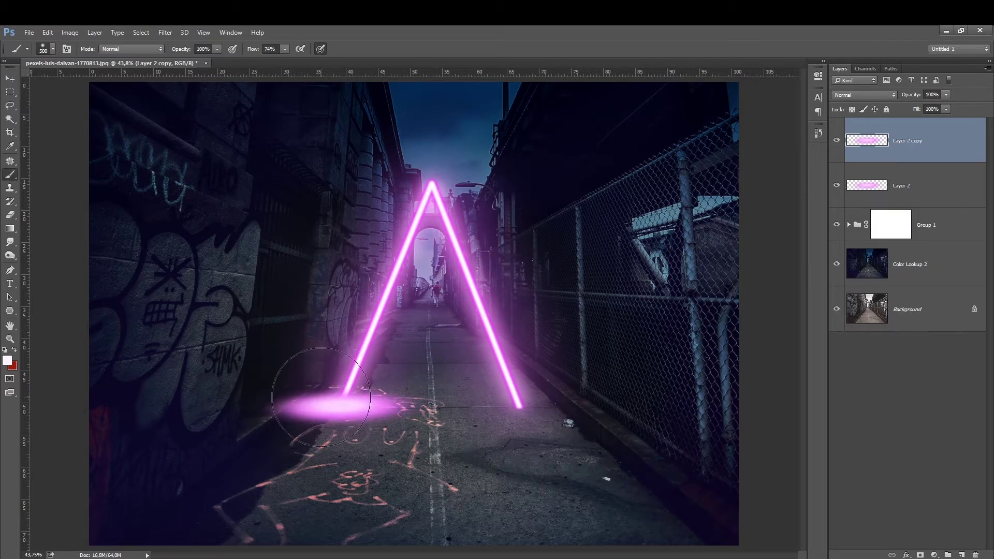
pyautogui.hotkey('ctrl', 't')
pyautogui.moveTo(305, 413); pyautogui.dragTo(482, 403)
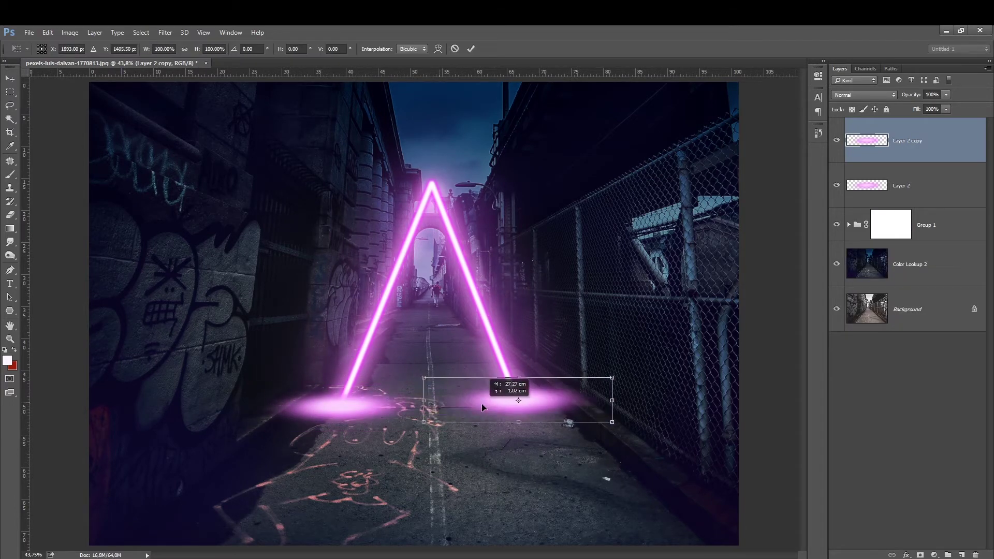
pyautogui.press('Return')
# - Merge the two floor glows, move the merged layer below the neon group and squash its height to about 72%
pyautogui.hotkey('ctrl', 'e')
pyautogui.hotkey('ctrl', '[')
pyautogui.hotkey('ctrl', 't')
pyautogui.moveTo(427, 385); pyautogui.dragTo(425, 396)
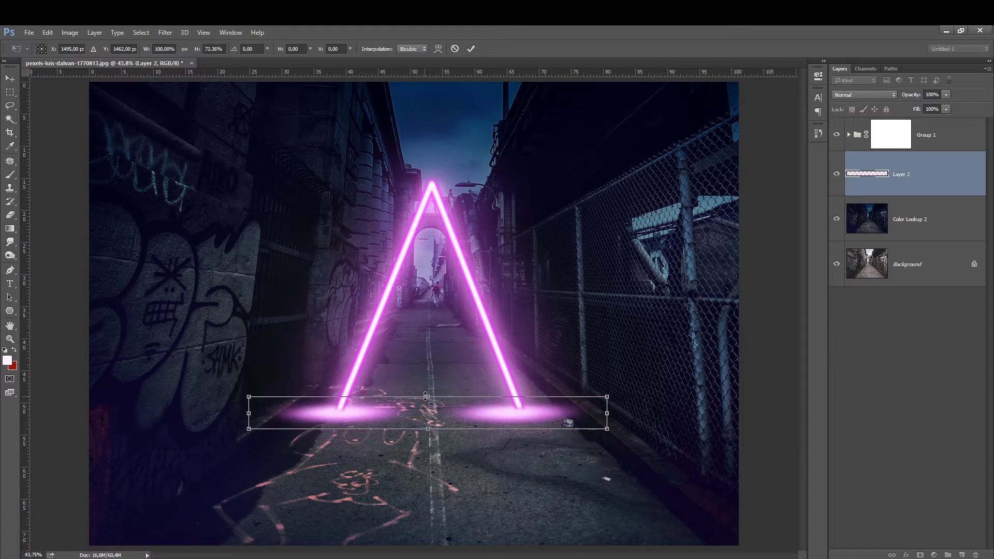
pyautogui.press('Return')
pyautogui.press('b')
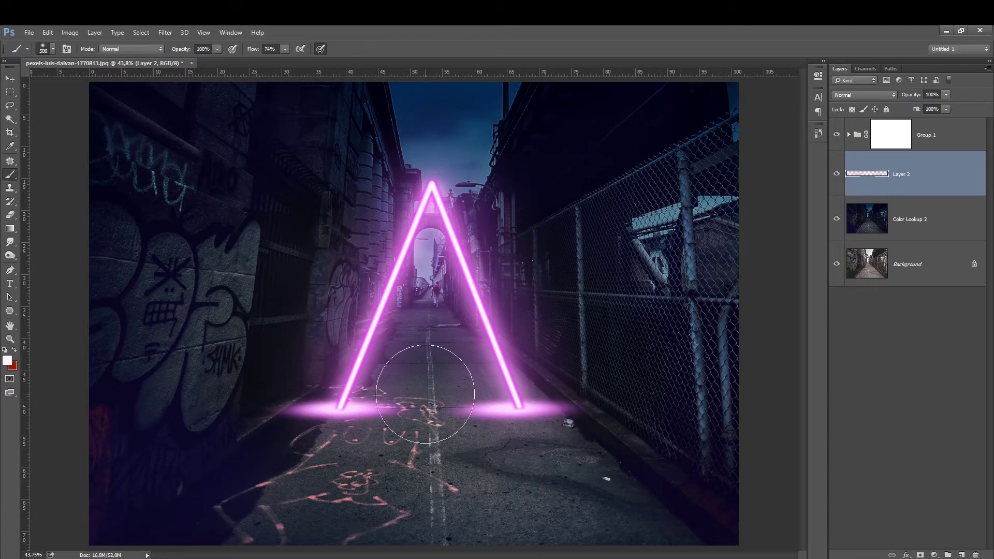
# - Compare blend modes on the floor glow layer and set it to Overlay
pyautogui.click(843, 95)
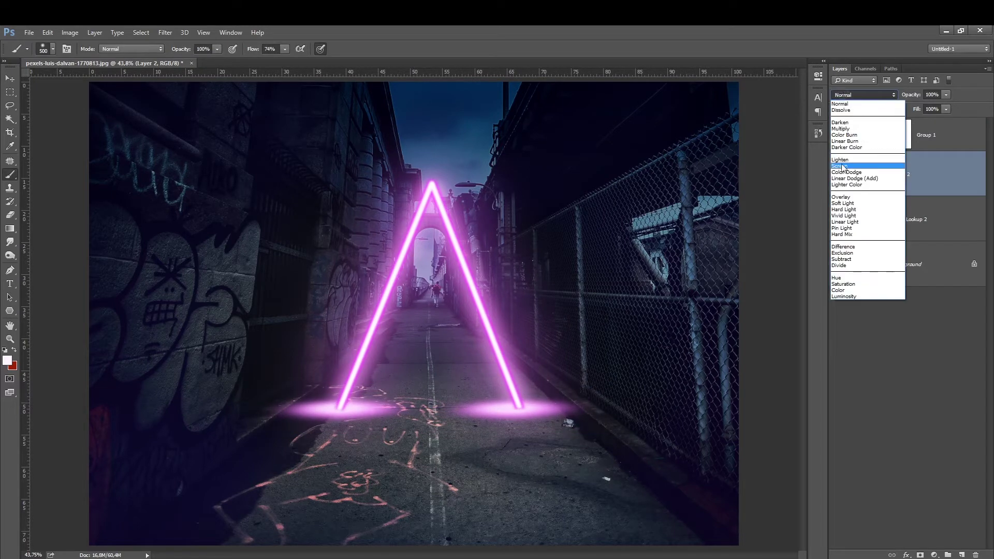
pyautogui.click(833, 194)
pyautogui.press('Down')
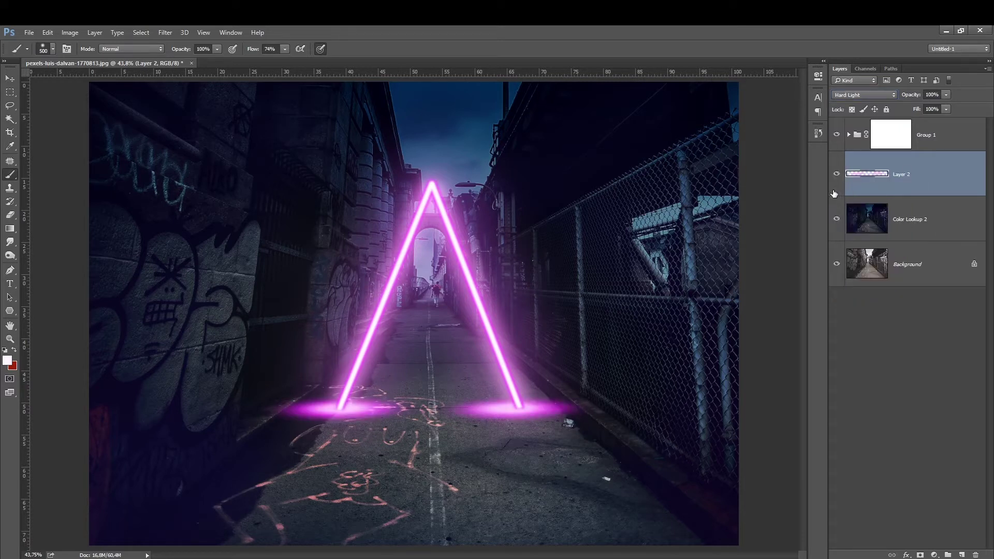
pyautogui.press('Down')
pyautogui.press('Up')
pyautogui.press('Up')
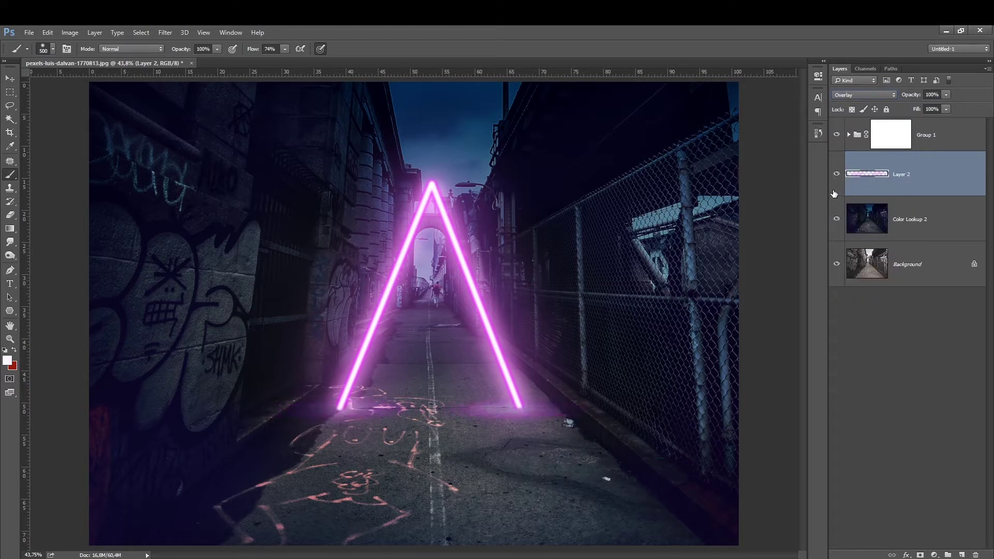
# - Duplicate the floor glow layer and keep the copy in Overlay mode with its opacity reduced to 72%
pyautogui.hotkey('ctrl', 'j')
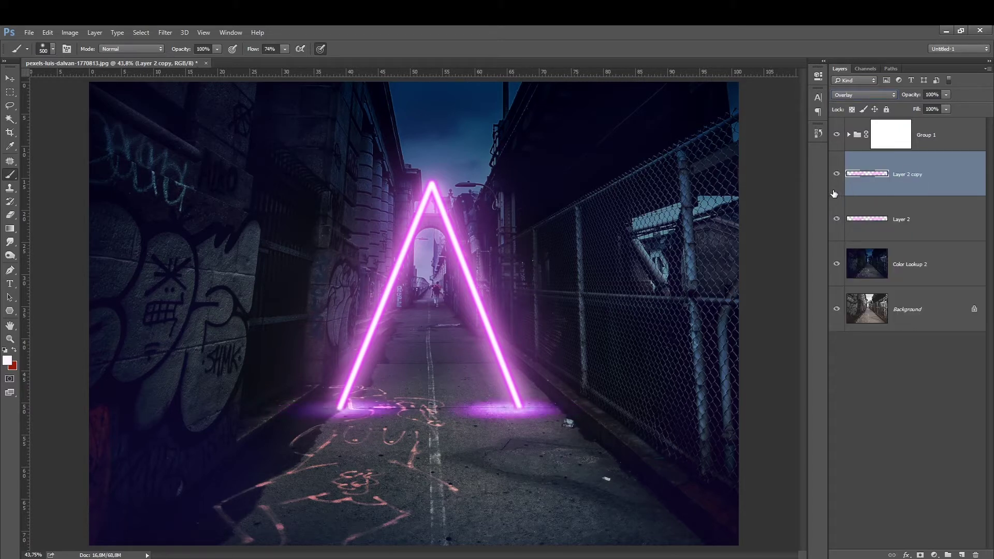
pyautogui.click(852, 95)
pyautogui.click(839, 166)
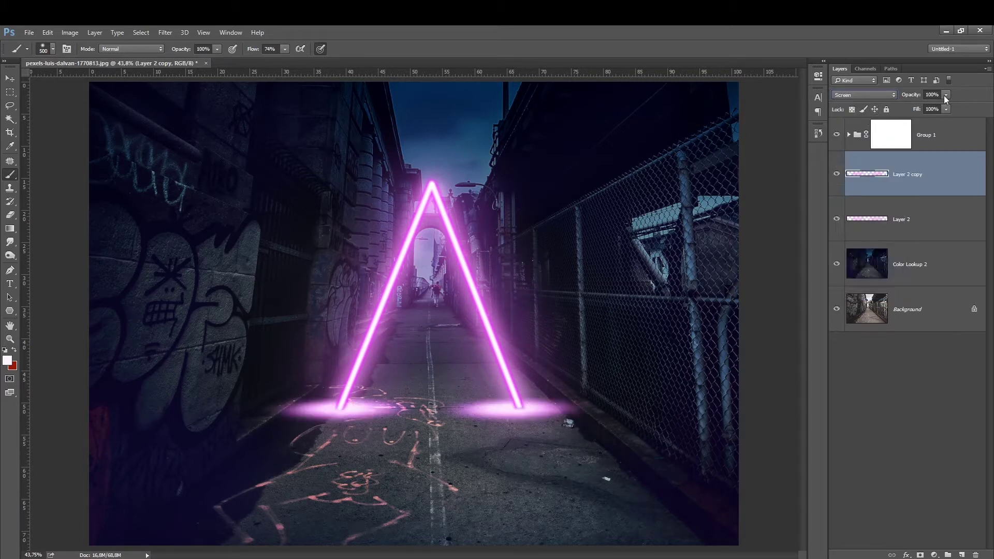
pyautogui.moveTo(945, 95)
pyautogui.mouseDown()
pyautogui.moveTo(914, 108)
pyautogui.moveTo(931, 107)
pyautogui.mouseUp()
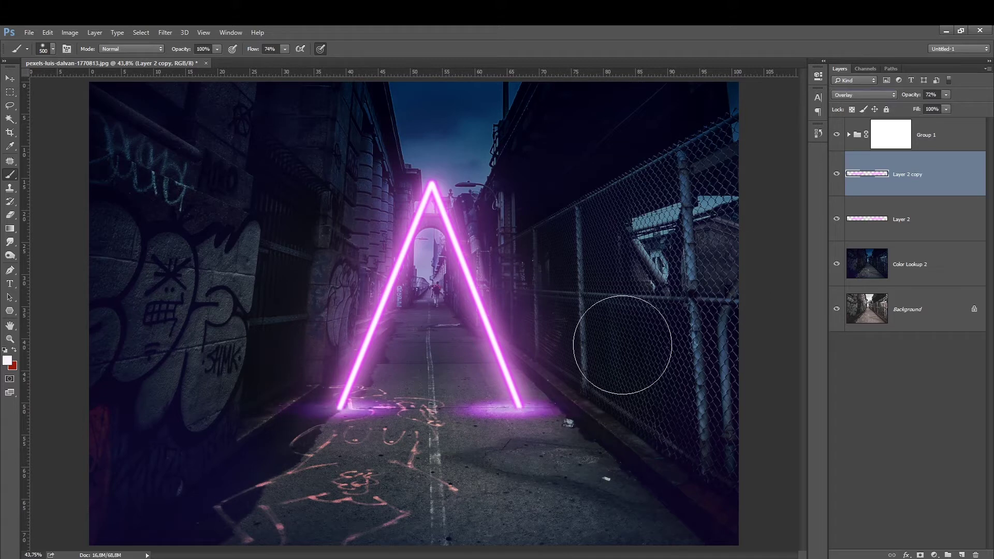
# - Add a new layer above the neon group and dab soft near-white glows on the feet of both neon legs
pyautogui.click(961, 554)
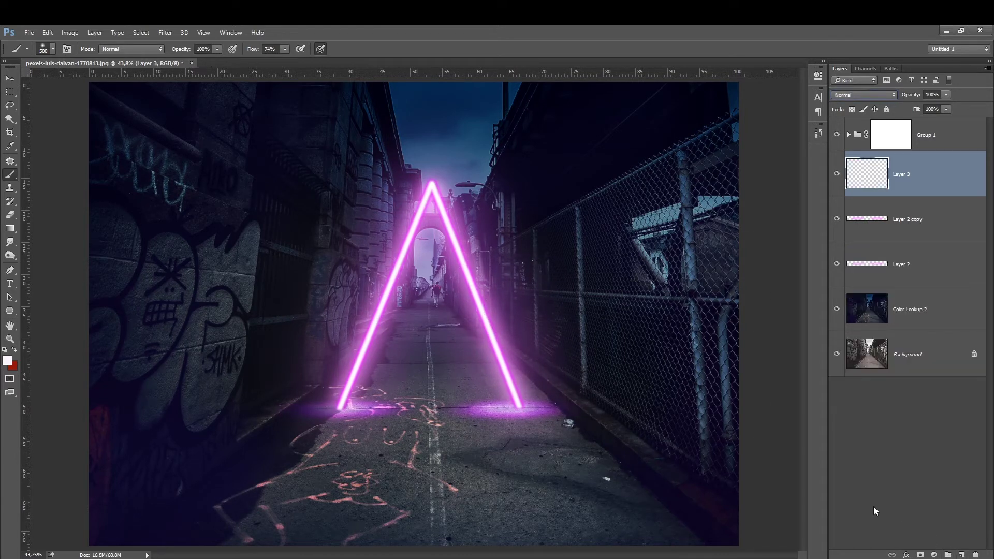
pyautogui.press('[')
pyautogui.press('[')
pyautogui.press('[')
pyautogui.click(511, 407)
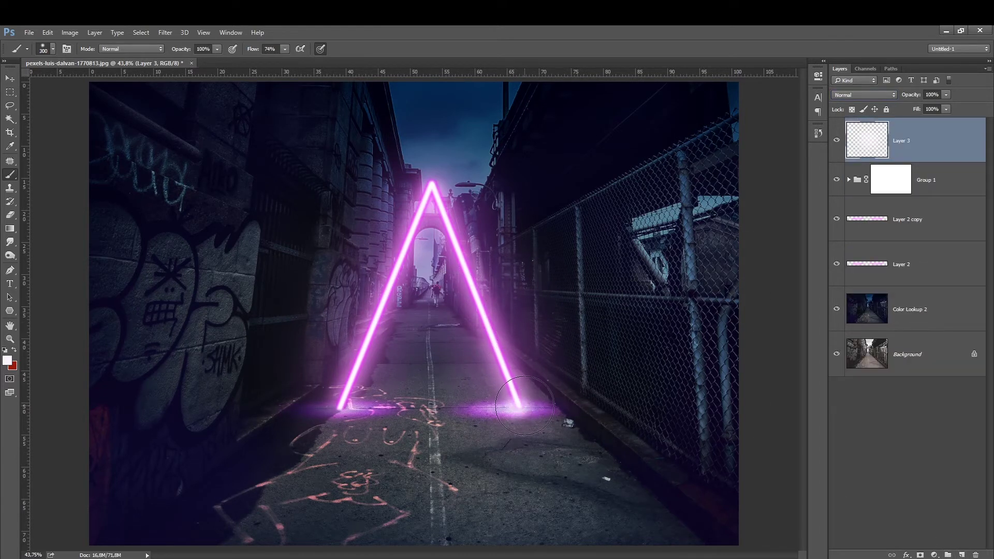
pyautogui.click(338, 408)
pyautogui.press(']')
pyautogui.press(']')
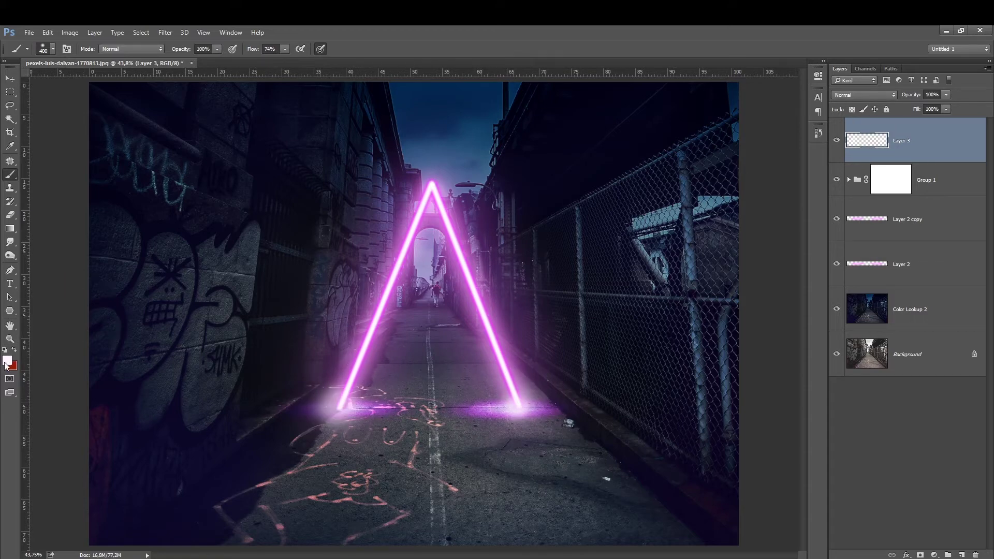
# - Dab magenta #f13fff glow over the neon feet with a 250 px brush and set the layer's blend mode to Screen
pyautogui.click(7, 360)
pyautogui.click(175, 160)
pyautogui.click(291, 118)
pyautogui.press('[')
pyautogui.press('[')
pyautogui.click(516, 405)
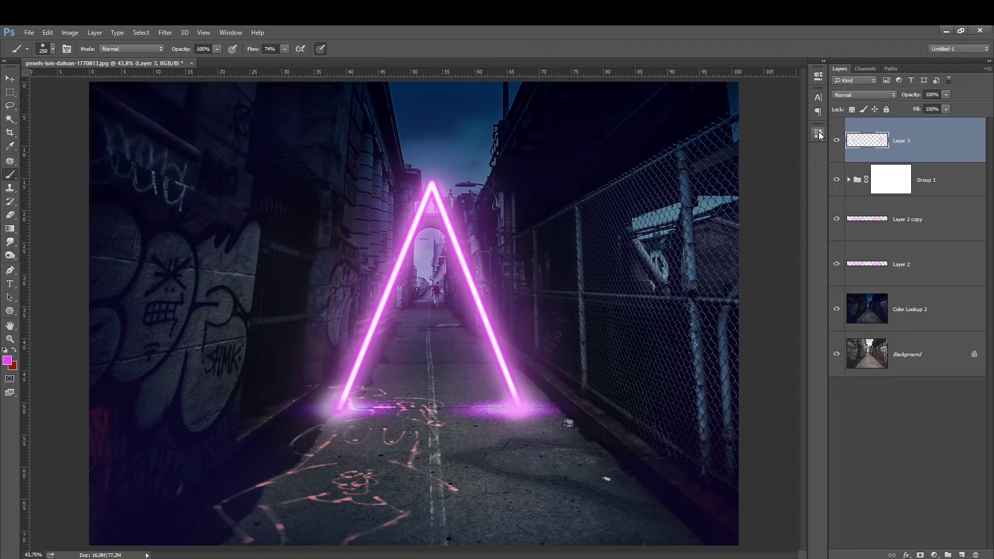
pyautogui.click(863, 94)
pyautogui.click(851, 159)
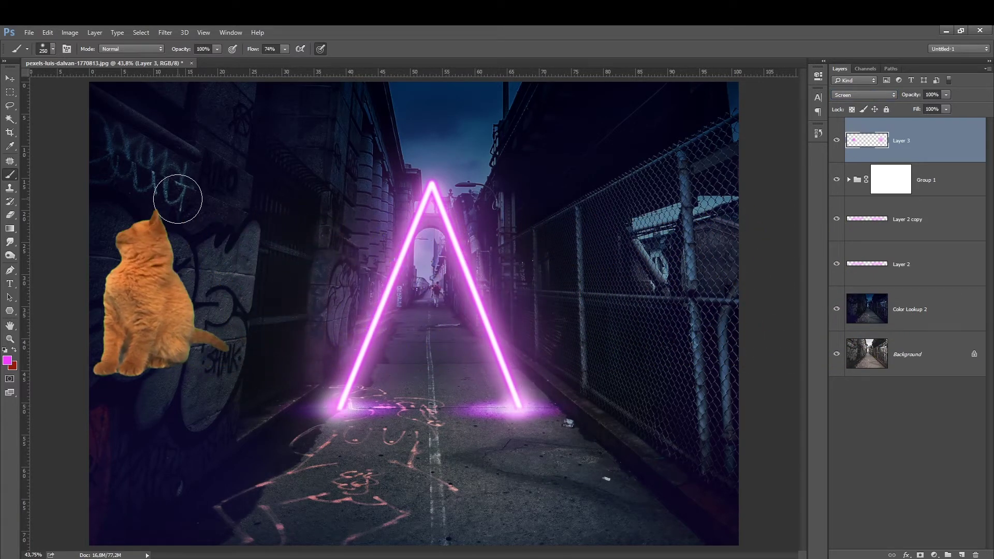
# - Add another new layer on top for painting reflected light with the magenta foreground colour #f13fff
pyautogui.press(']')
pyautogui.press(']')
pyautogui.press(']')
pyautogui.press(']')
pyautogui.press(']')
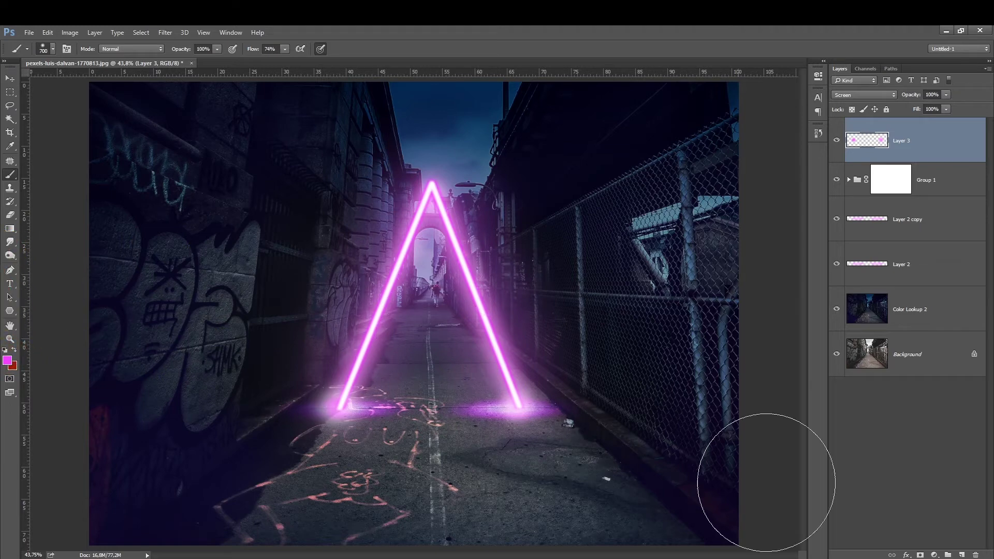
pyautogui.click(961, 554)
pyautogui.press('[')
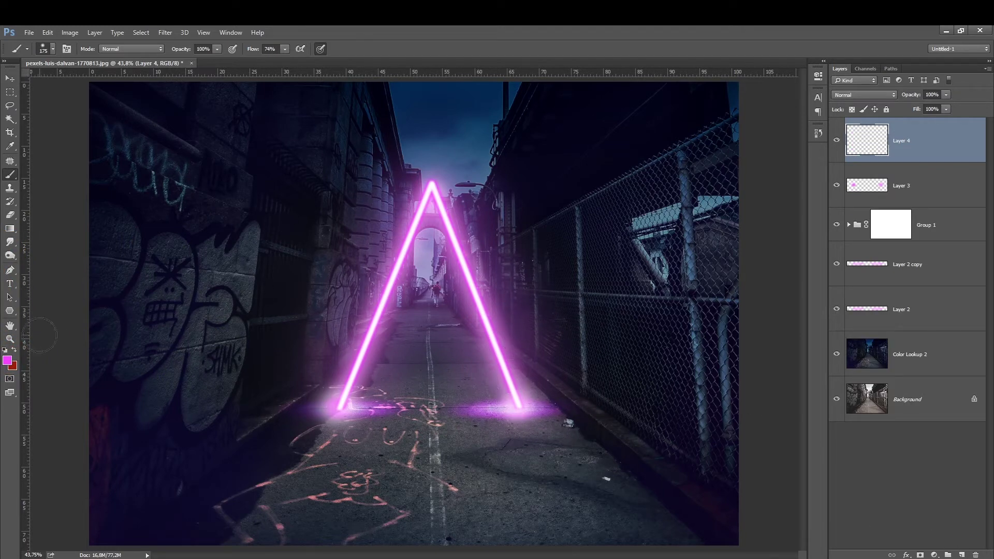
pyautogui.click(7, 360)
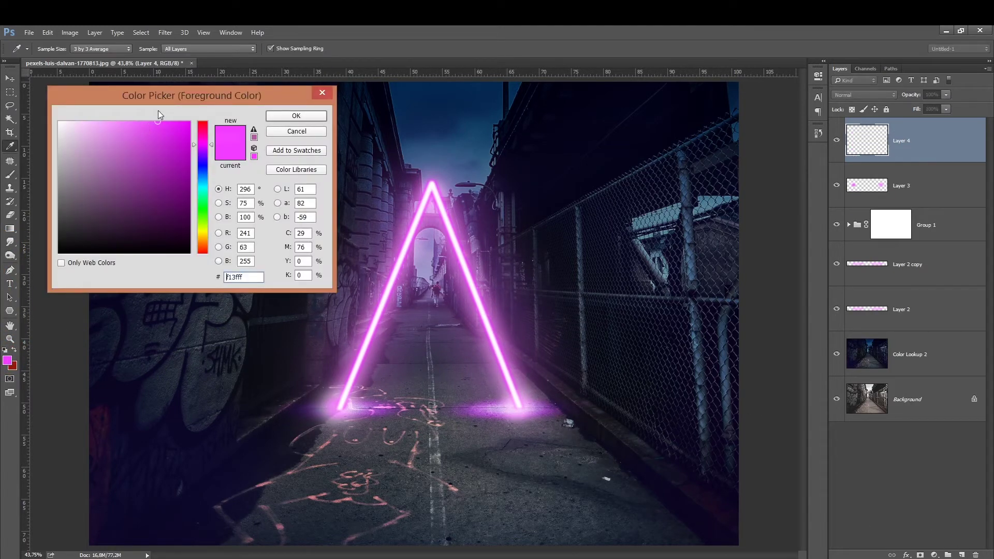
pyautogui.press('Return')
# - Paint a soft magenta light streak along the curb beside the right neon leg with a brush of about 125 px
pyautogui.hotkey('ctrl', '+')
pyautogui.hotkey('ctrl', '+')
pyautogui.press('m')
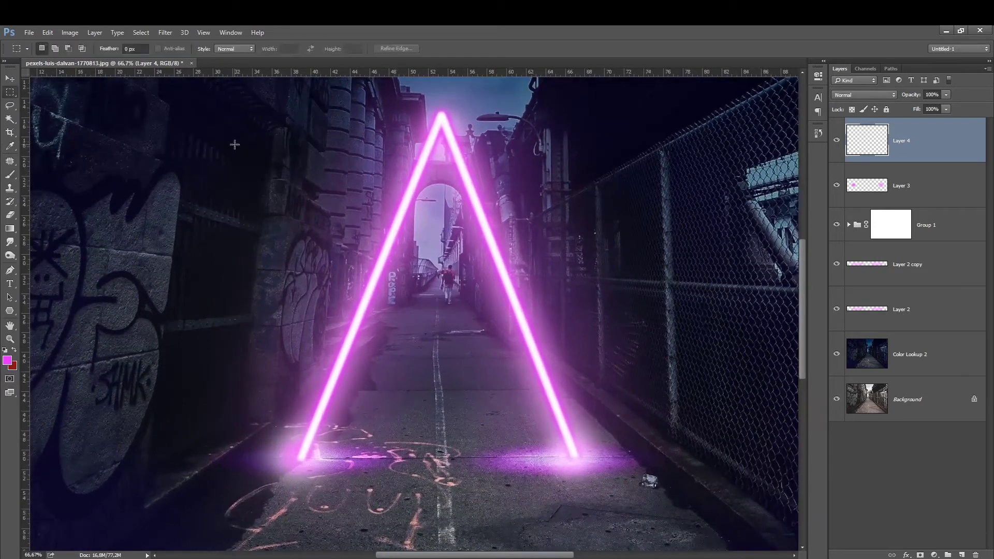
pyautogui.moveTo(317, 377); pyautogui.dragTo(214, 291)
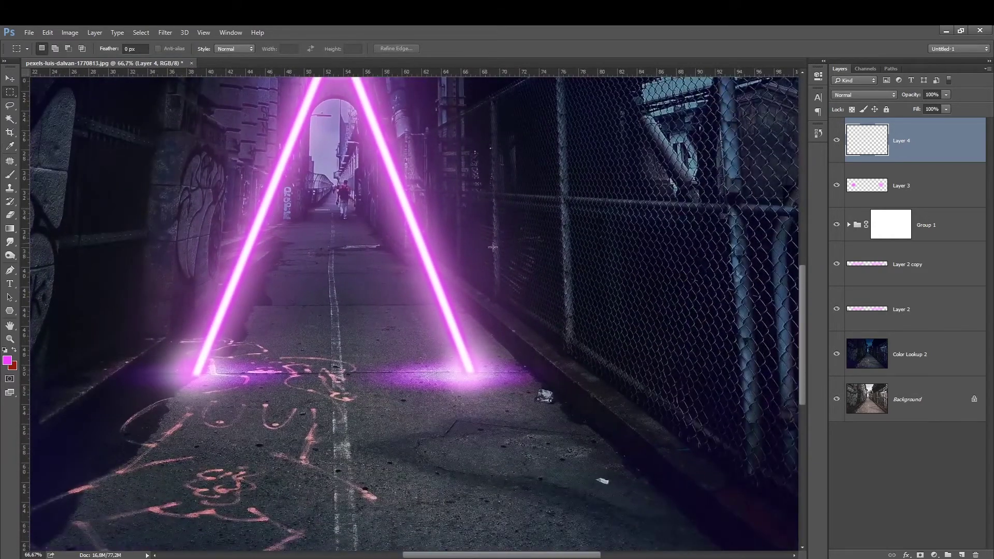
pyautogui.click(10, 175)
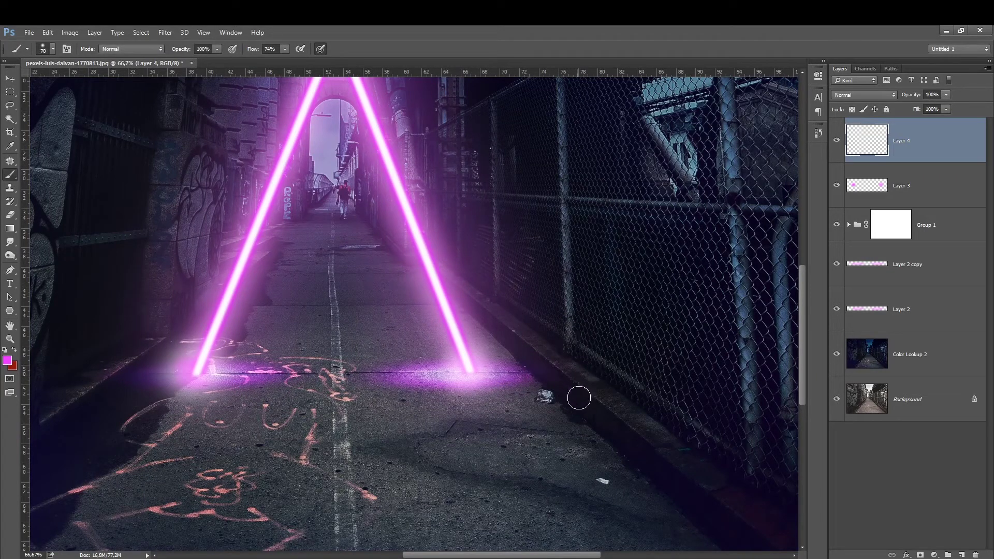
pyautogui.press(']')
pyautogui.press(']')
pyautogui.moveTo(613, 423); pyautogui.dragTo(489, 325)
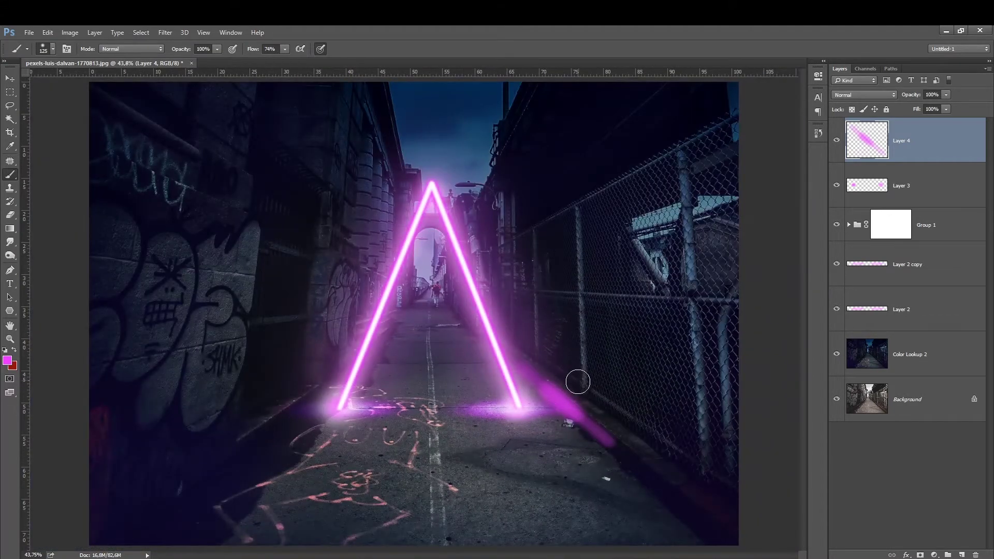
# - Paint vertical magenta highlights along three posts of the chain-link fence with a 70 px brush
pyautogui.moveTo(584, 393); pyautogui.dragTo(575, 209)
pyautogui.moveTo(703, 456); pyautogui.dragTo(674, 161)
pyautogui.moveTo(534, 343); pyautogui.dragTo(529, 243)
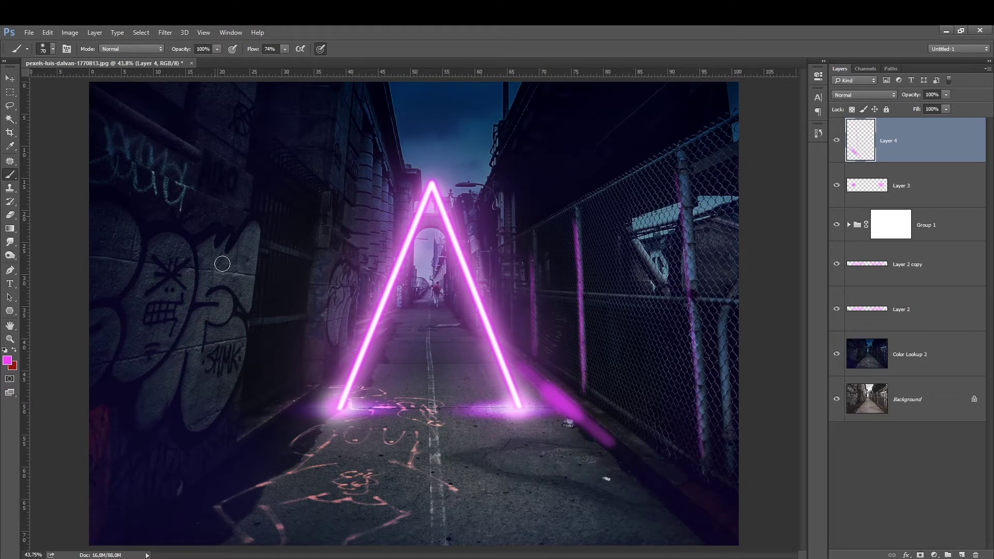
# - Paint magenta highlights on the left wall's vertical edge and on the two short horizontal bars of the dark gate
pyautogui.press(']')
pyautogui.moveTo(324, 383)
pyautogui.mouseDown()
pyautogui.moveTo(325, 245)
pyautogui.moveTo(329, 328)
pyautogui.moveTo(336, 227)
pyautogui.moveTo(322, 185)
pyautogui.moveTo(289, 258)
pyautogui.moveTo(308, 258)
pyautogui.moveTo(262, 244)
pyautogui.mouseUp()
pyautogui.press('[')
pyautogui.press('[')
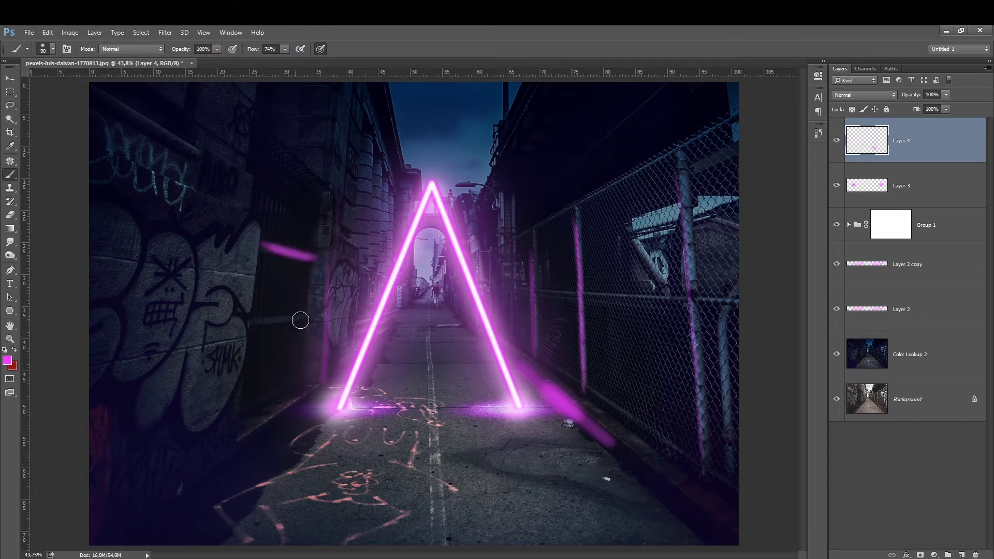
pyautogui.moveTo(300, 320); pyautogui.dragTo(266, 319)
# - Enlarge the brush and paint a soft magenta glow down the dark gate in the left wall
pyautogui.press(']')
pyautogui.press(']')
pyautogui.press(']')
pyautogui.press(']')
pyautogui.press(']')
pyautogui.press(']')
pyautogui.press(']')
pyautogui.press(']')
pyautogui.press(']')
pyautogui.press(']')
pyautogui.press(']')
pyautogui.press(']')
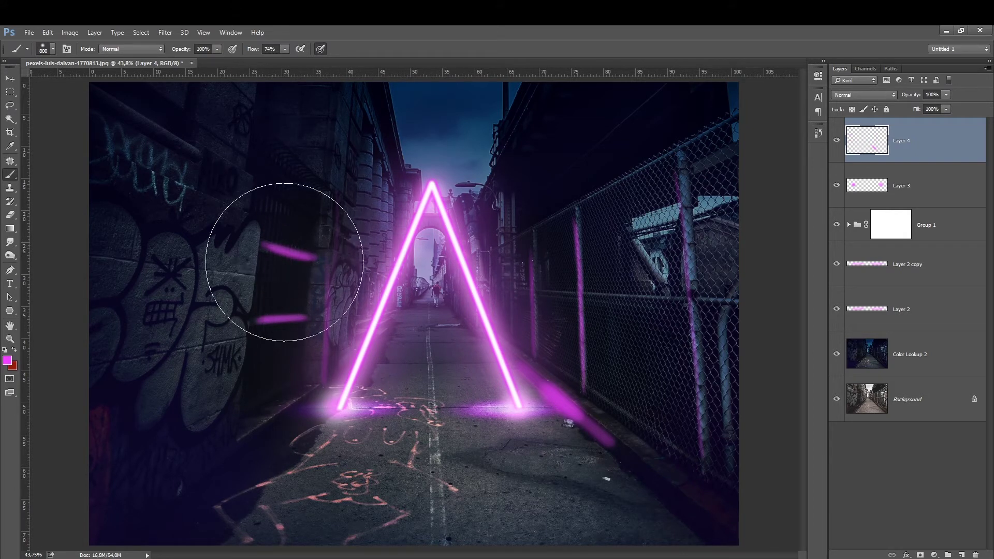
pyautogui.moveTo(284, 262); pyautogui.dragTo(277, 350)
# - Paint thin vertical magenta highlights along the bars of the dark gate with a brush of about 45 px
pyautogui.press('[')
pyautogui.press('[')
pyautogui.press('[')
pyautogui.press('[')
pyautogui.press('[')
pyautogui.press('[')
pyautogui.press('[')
pyautogui.press('[')
pyautogui.press('[')
pyautogui.press('[')
pyautogui.press('[')
pyautogui.press('[')
pyautogui.press('[')
pyautogui.press('[')
pyautogui.press('[')
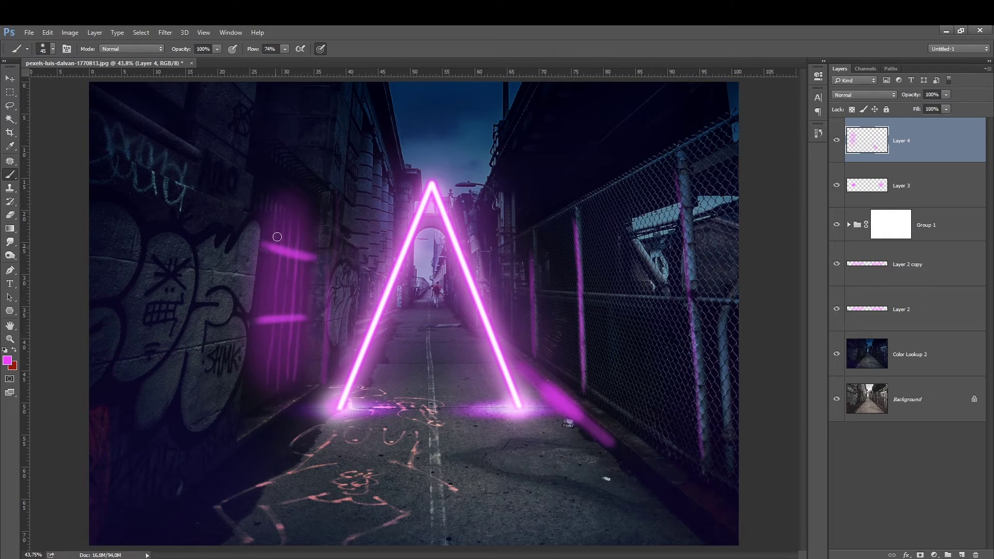
pyautogui.moveTo(272, 252); pyautogui.dragTo(270, 312)
# - Paint magenta highlights along the graffiti wall's edges and block joints and on the ledges above and beside the gate with a 40–45 px brush
pyautogui.moveTo(260, 230); pyautogui.dragTo(258, 223)
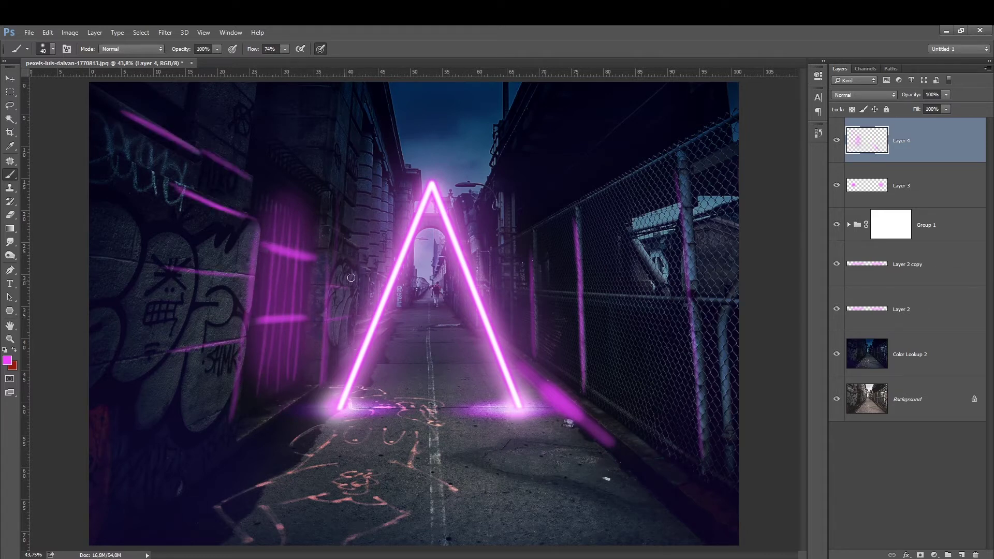
pyautogui.moveTo(305, 168); pyautogui.dragTo(278, 149)
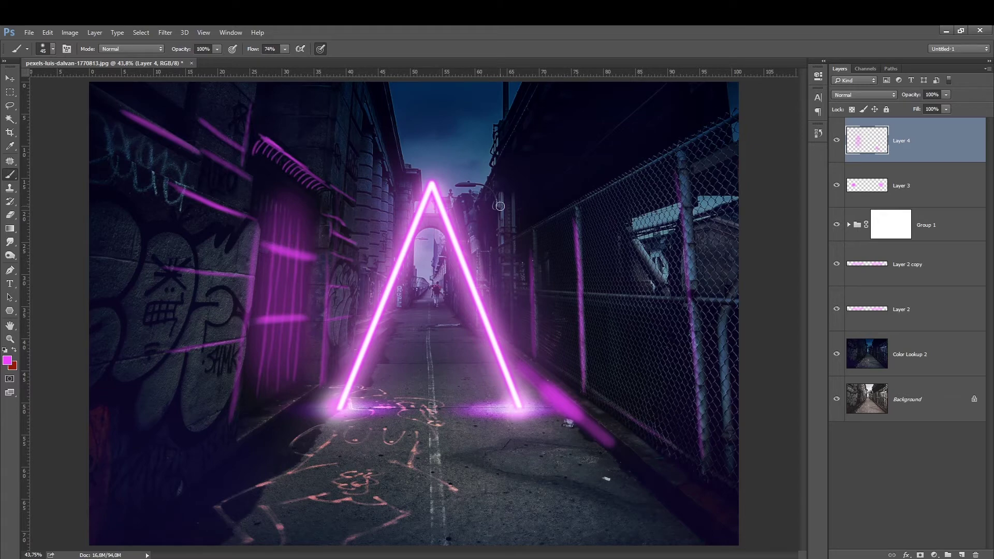
# - Paint a soft magenta glow over the middle of the chain-link fence with a brush of about 1100 px
pyautogui.press(']')
pyautogui.press(']')
pyautogui.press(']')
pyautogui.press(']')
pyautogui.press(']')
pyautogui.press(']')
pyautogui.press(']')
pyautogui.press(']')
pyautogui.press(']')
pyautogui.press(']')
pyautogui.press(']')
pyautogui.press(']')
pyautogui.press(']')
pyautogui.press(']')
pyautogui.press(']')
pyautogui.press(']')
pyautogui.press(']')
pyautogui.press(']')
pyautogui.press(']')
pyautogui.press(']')
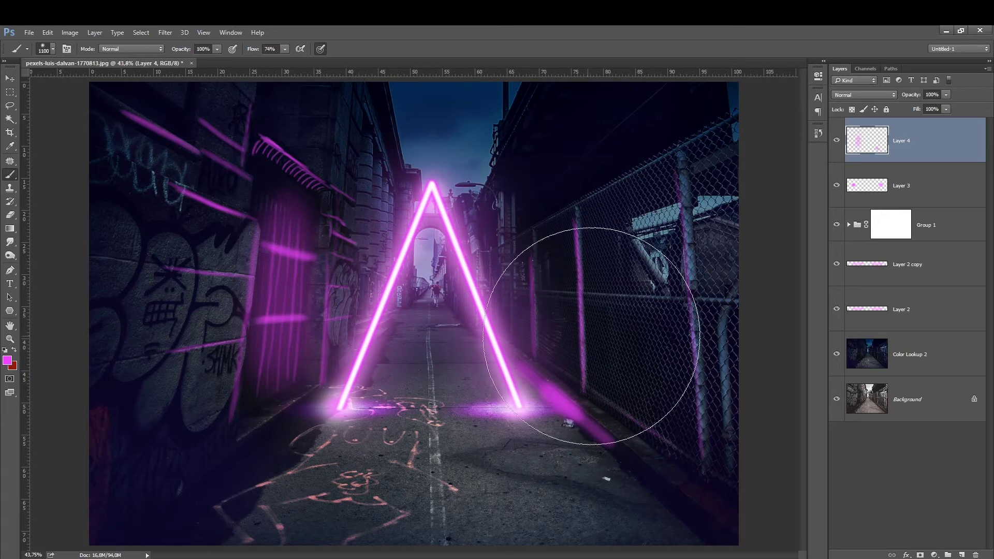
pyautogui.moveTo(614, 303)
pyautogui.mouseDown()
pyautogui.moveTo(578, 275)
pyautogui.moveTo(588, 255)
pyautogui.moveTo(661, 299)
pyautogui.mouseUp()
# - Try to intensify the magenta glow on the chain-link fence with a large full-opacity brush, and undo that stroke
pyautogui.press('[')
pyautogui.press('[')
pyautogui.press('[')
pyautogui.press('[')
pyautogui.press('[')
pyautogui.press('[')
pyautogui.press('[')
pyautogui.press('[')
pyautogui.press('[')
pyautogui.press('[')
pyautogui.press('[')
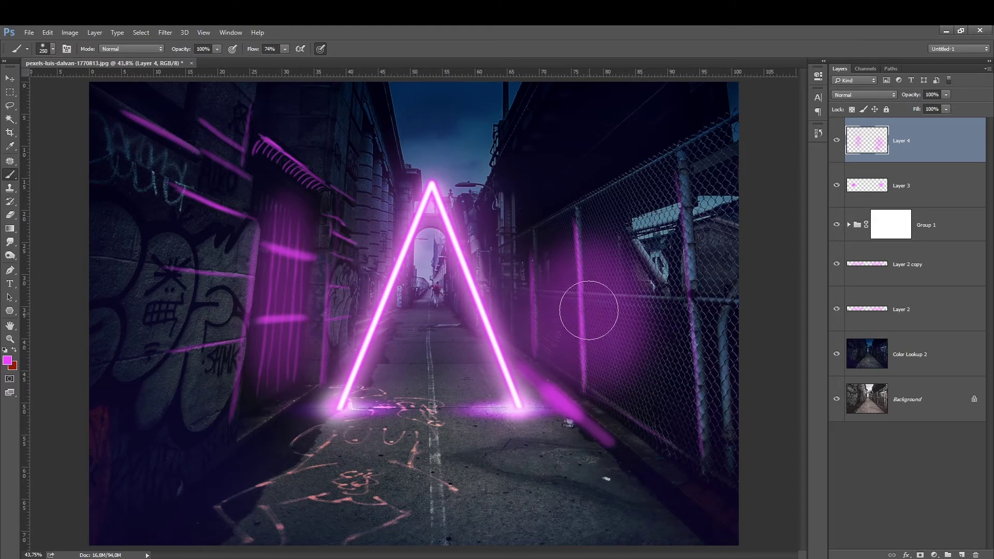
pyautogui.press(']')
pyautogui.press(']')
pyautogui.press(']')
pyautogui.press(']')
pyautogui.press(']')
pyautogui.press(']')
pyautogui.press(']')
pyautogui.press(']')
pyautogui.moveTo(626, 344)
pyautogui.mouseDown()
pyautogui.moveTo(636, 355)
pyautogui.moveTo(544, 249)
pyautogui.mouseUp()
pyautogui.press(']')
pyautogui.press(']')
pyautogui.press(']')
pyautogui.press(']')
pyautogui.press(']')
pyautogui.press(']')
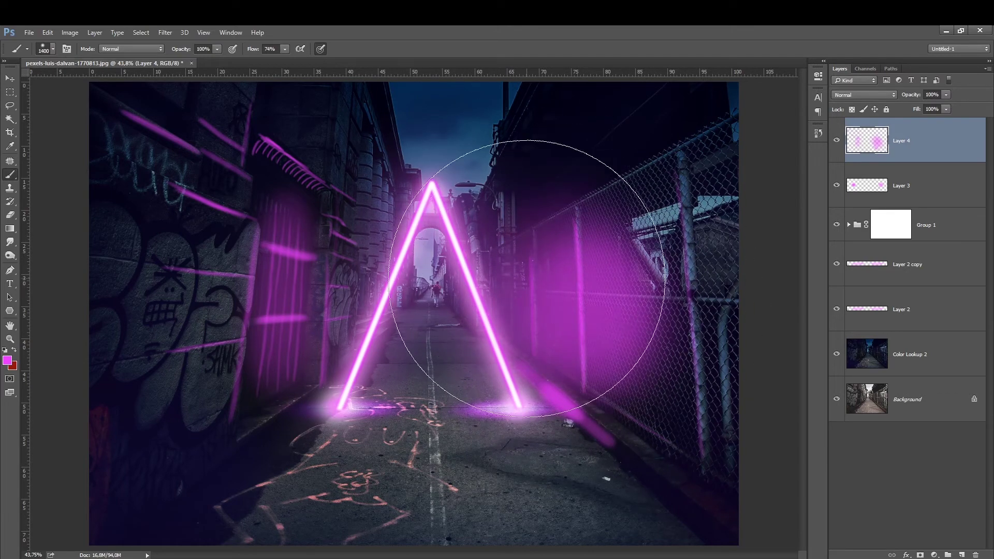
pyautogui.hotkey('ctrl', 'z')
# - Set the brush opacity to 24% and paint a faint, wide magenta glow over the fence with a brush of about 1500 px
pyautogui.click(217, 49)
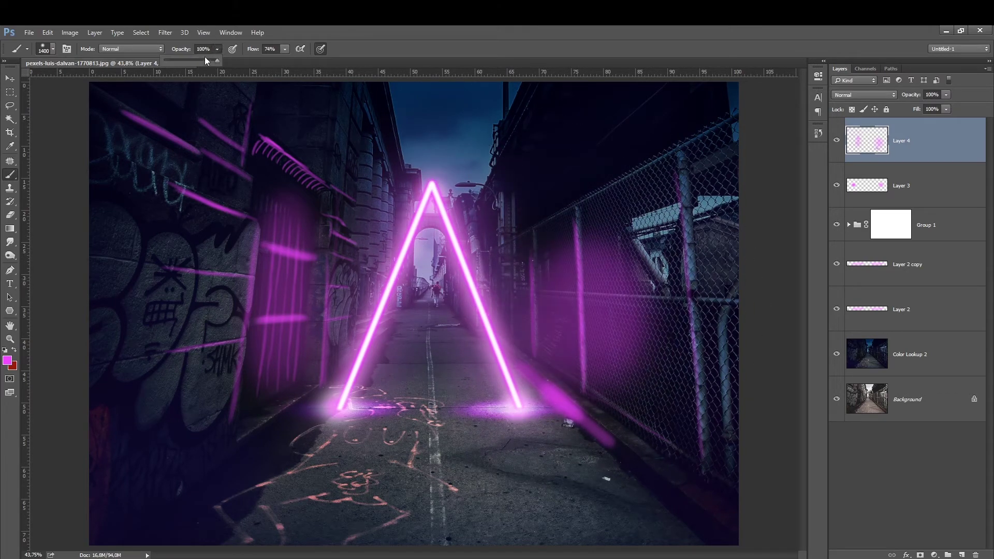
pyautogui.moveTo(177, 62); pyautogui.dragTo(176, 62)
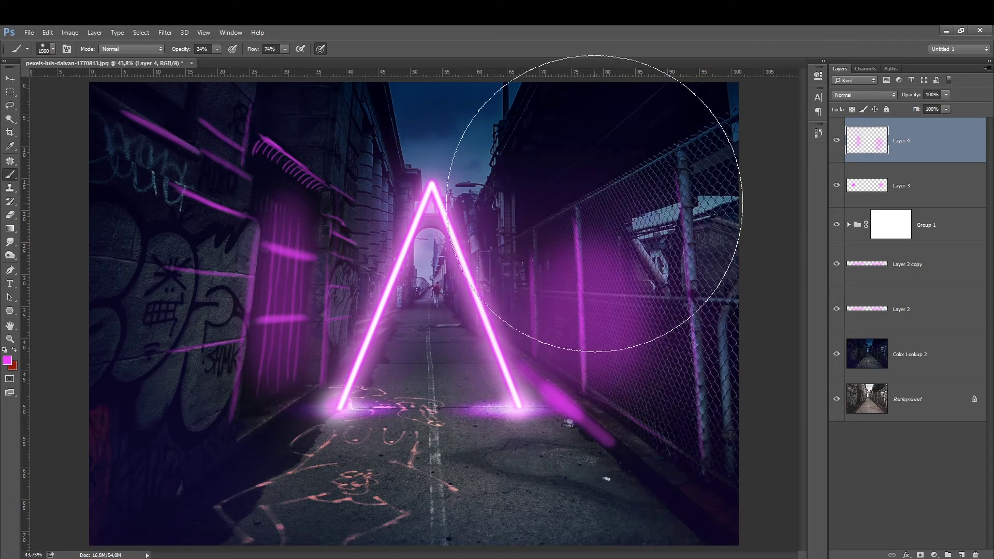
pyautogui.click(621, 256)
# - Paint a magenta highlight along the top rail of the chain-link fence with a brush of about 150–175 px
pyautogui.press('[')
pyautogui.press('[')
pyautogui.press('[')
pyautogui.press('[')
pyautogui.press('[')
pyautogui.press('[')
pyautogui.press('[')
pyautogui.press('[')
pyautogui.press('[')
pyautogui.press('[')
pyautogui.press('[')
pyautogui.press('[')
pyautogui.press('[')
pyautogui.press('[')
pyautogui.press('[')
pyautogui.press('[')
pyautogui.press('[')
pyautogui.press('[')
pyautogui.press('[')
pyautogui.press('[')
pyautogui.press('[')
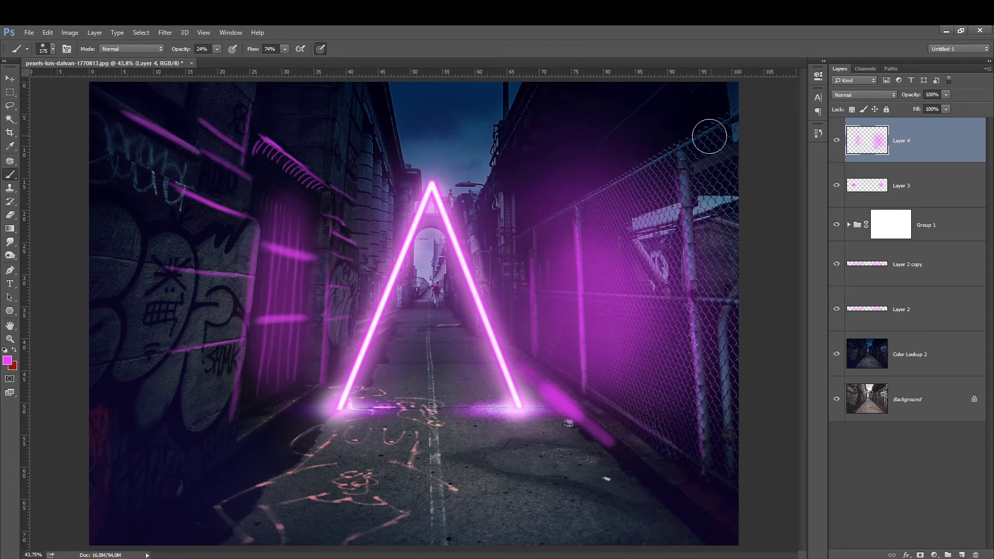
pyautogui.moveTo(677, 151); pyautogui.dragTo(541, 222)
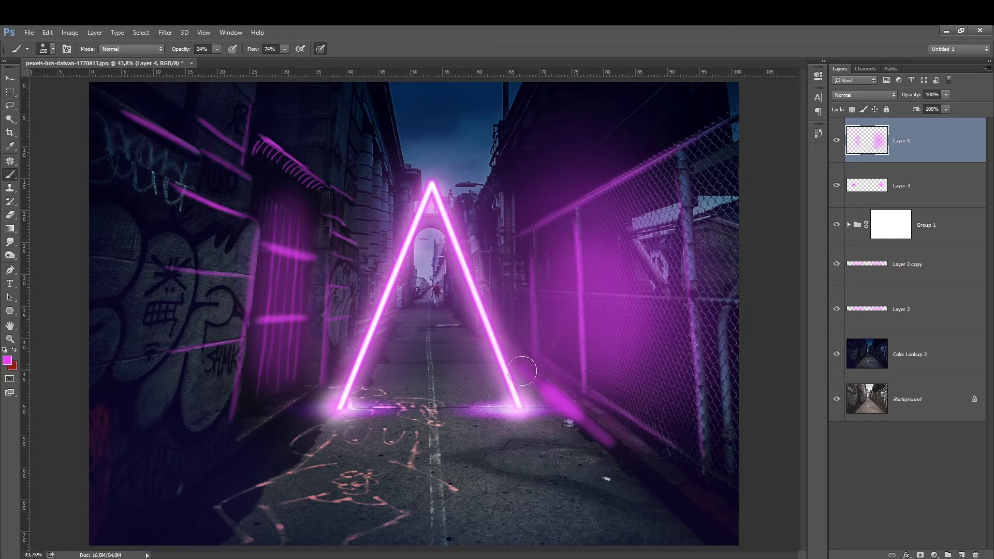
# - Paint a soft magenta streak along the left curb from the left neon leg with a brush of about 175 px
pyautogui.press(']')
pyautogui.press(']')
pyautogui.press(']')
pyautogui.moveTo(339, 396); pyautogui.dragTo(186, 491)
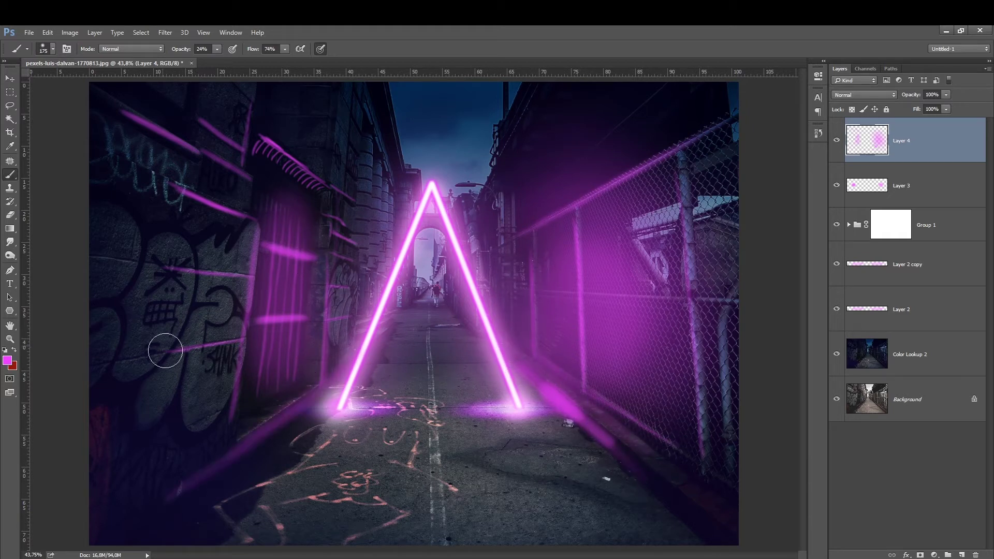
# - Paint a wide, faint magenta glow over the left wall and gate with a very large brush
pyautogui.press(']')
pyautogui.press(']')
pyautogui.press(']')
pyautogui.press(']')
pyautogui.press(']')
pyautogui.press(']')
pyautogui.press(']')
pyautogui.press(']')
pyautogui.press(']')
pyautogui.press(']')
pyautogui.press(']')
pyautogui.press(']')
pyautogui.press(']')
pyautogui.press(']')
pyautogui.press(']')
pyautogui.press(']')
pyautogui.press(']')
pyautogui.moveTo(248, 293)
pyautogui.mouseDown()
pyautogui.moveTo(271, 376)
pyautogui.moveTo(243, 259)
pyautogui.mouseUp()
pyautogui.hotkey('ctrl', 'z')
pyautogui.press('[')
pyautogui.press('[')
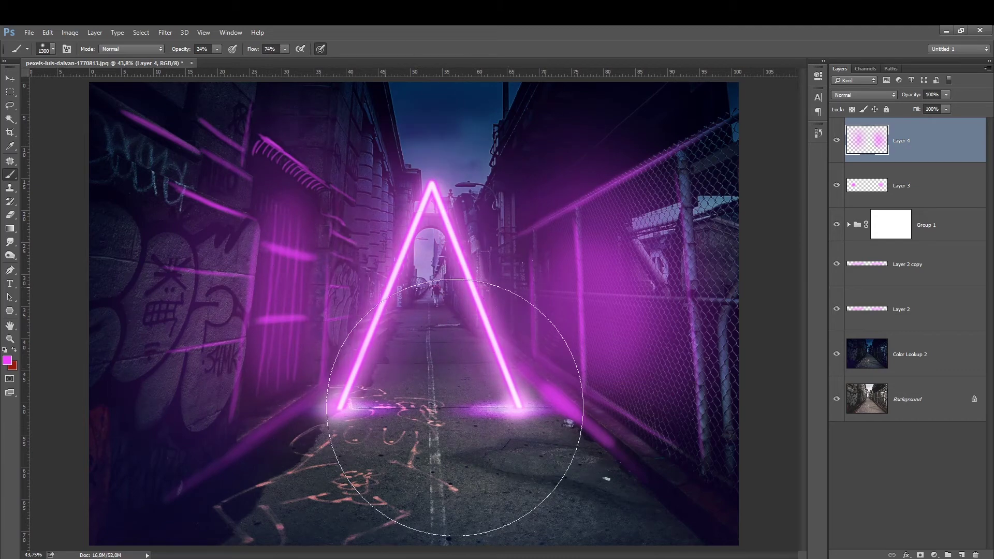
# - Paint a faint magenta glow around the neon shape and across the road, reducing the brush to about 400 px for the ground
pyautogui.moveTo(416, 168)
pyautogui.mouseDown()
pyautogui.moveTo(444, 417)
pyautogui.moveTo(388, 334)
pyautogui.moveTo(422, 287)
pyautogui.moveTo(426, 363)
pyautogui.moveTo(397, 420)
pyautogui.moveTo(377, 405)
pyautogui.moveTo(548, 423)
pyautogui.mouseUp()
pyautogui.hotkey('ctrl', 'z')
pyautogui.press('[')
pyautogui.press('[')
pyautogui.press('[')
pyautogui.press('[')
pyautogui.press('[')
pyautogui.press('[')
pyautogui.press('[')
pyautogui.press('[')
pyautogui.press('[')
pyautogui.moveTo(510, 457); pyautogui.dragTo(555, 472)
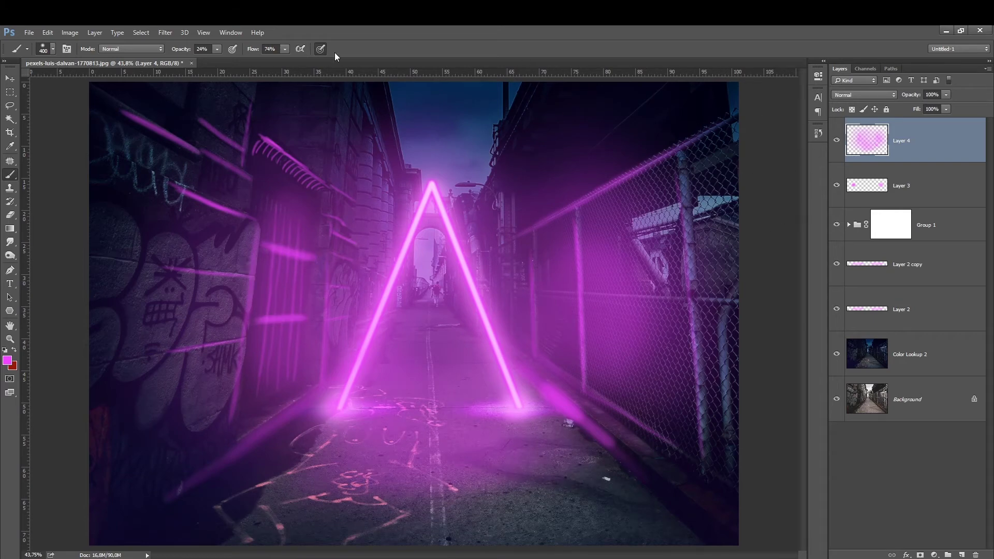
pyautogui.click(161, 33)
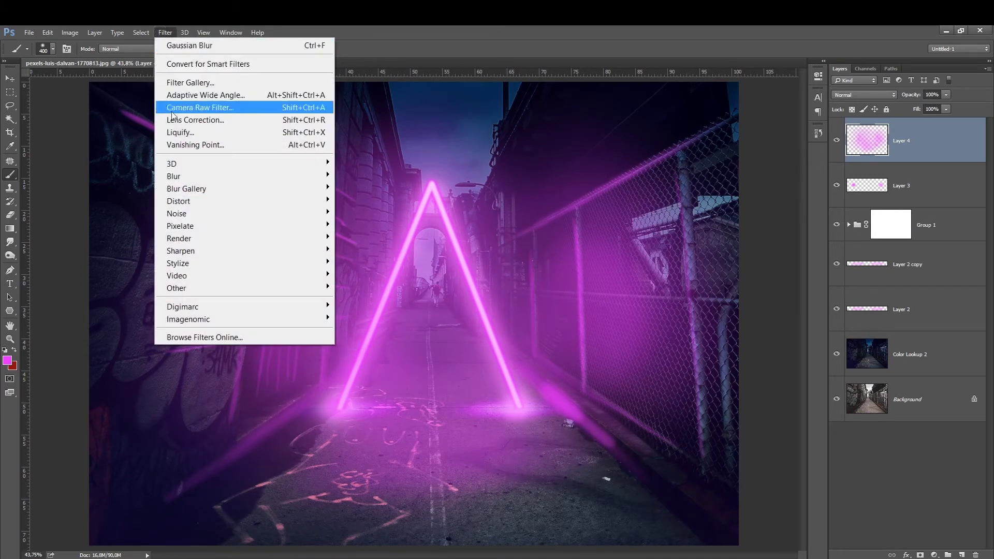
pyautogui.moveTo(181, 173)
pyautogui.click(355, 224)
pyautogui.click(688, 370)
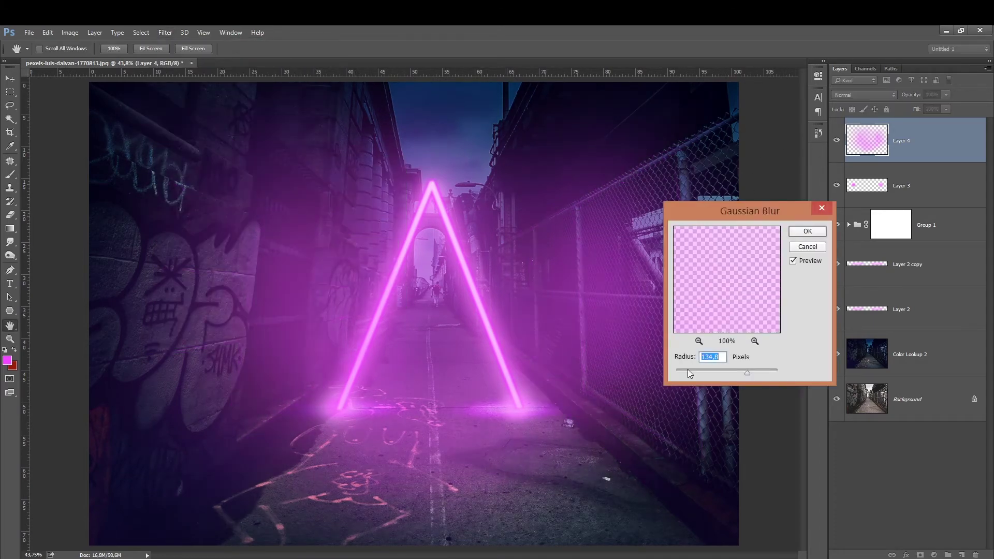
pyautogui.click(807, 247)
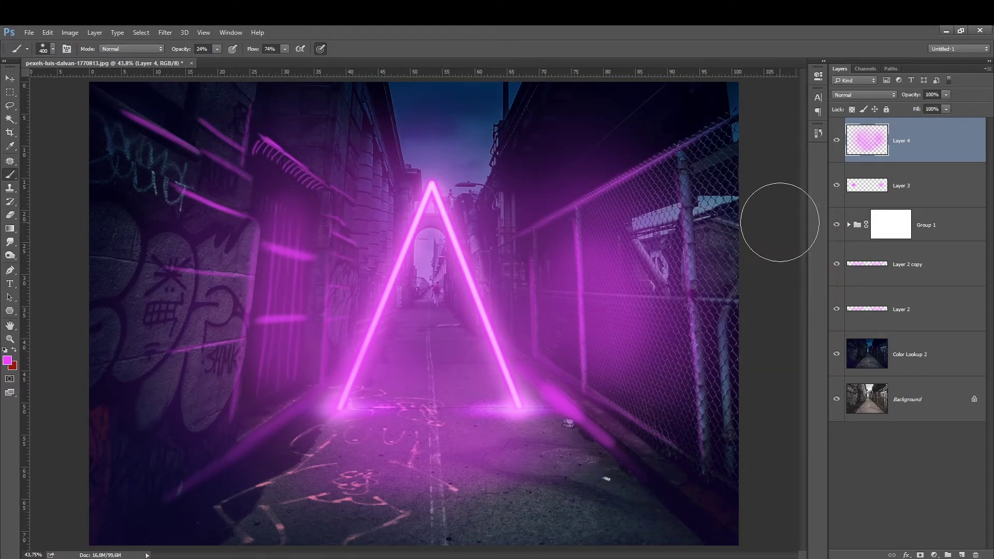
# - Apply a Radial Blur to Layer 4 using the Zoom method, amount 8 and Good quality
pyautogui.click(164, 33)
pyautogui.moveTo(175, 178)
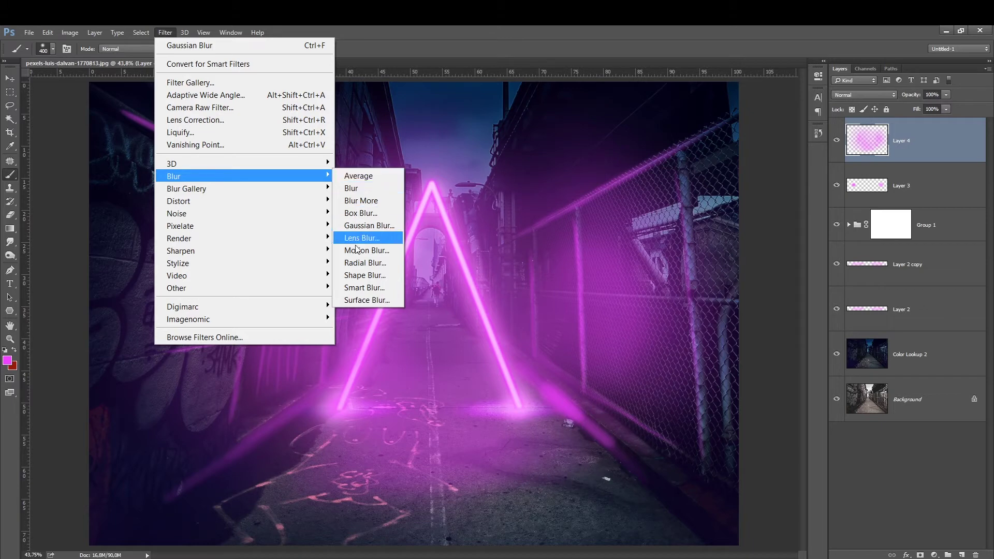
pyautogui.click(364, 263)
pyautogui.click(578, 358)
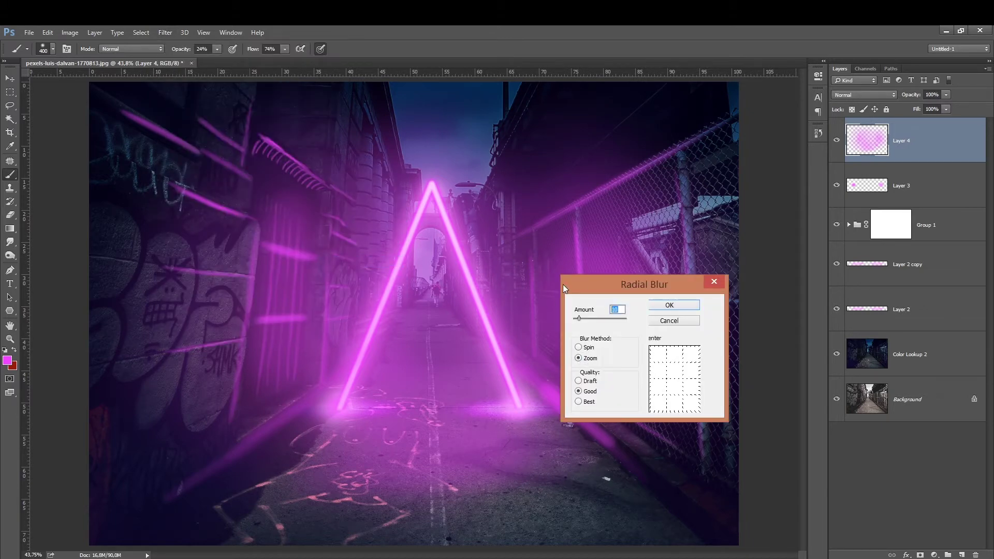
pyautogui.write('8')
pyautogui.click(667, 305)
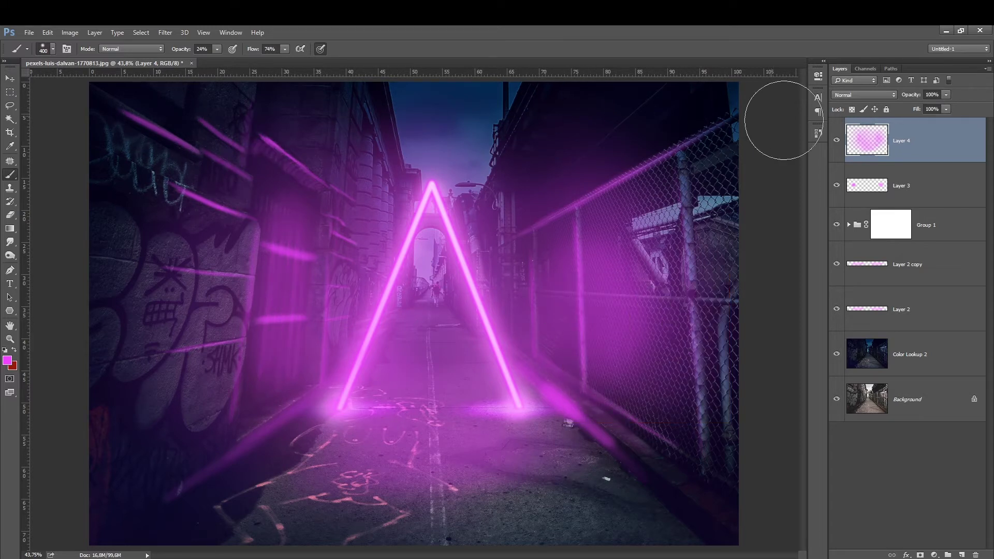
# - Set Layer 4's blend mode to Soft Light and compare the image with the layer hidden and shown
pyautogui.click(841, 95)
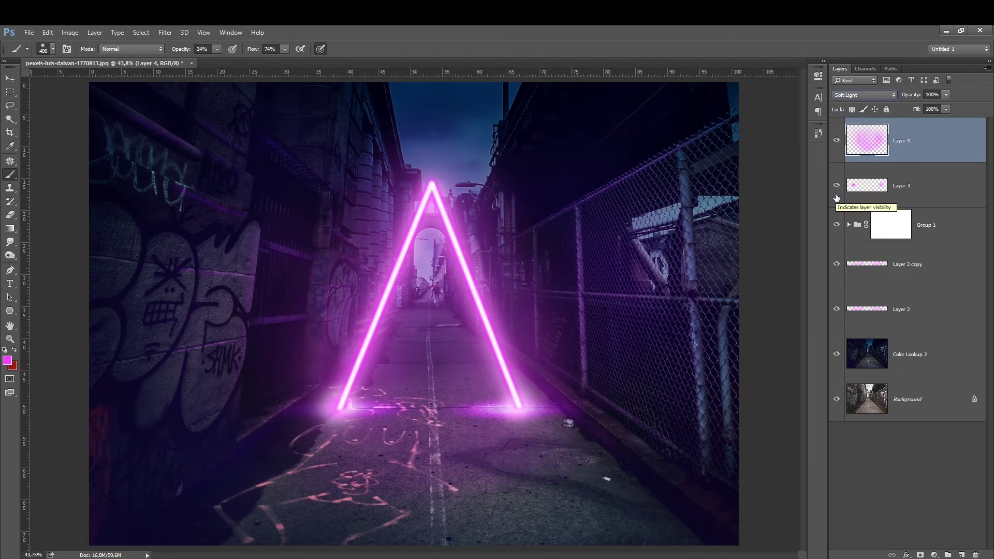
pyautogui.click(838, 204)
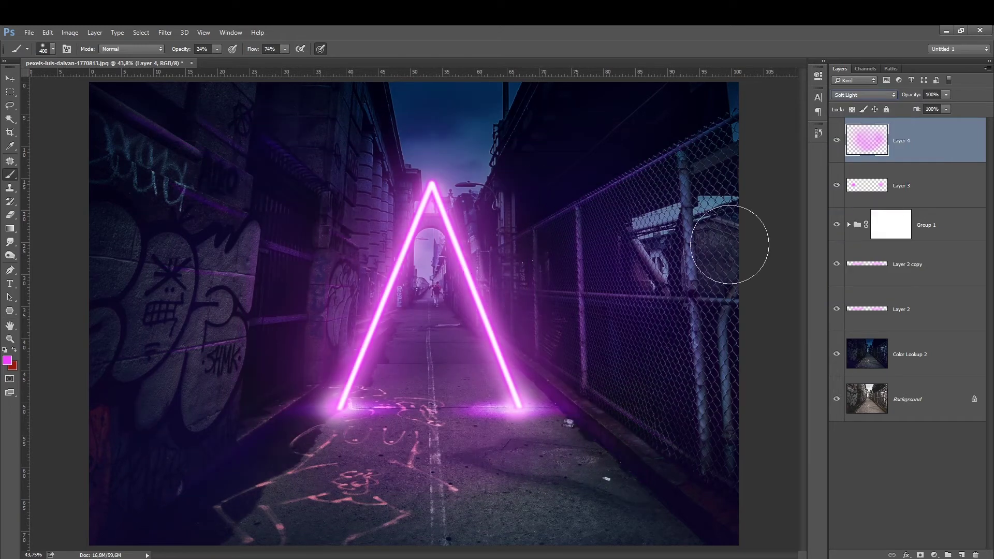
pyautogui.click(836, 140)
pyautogui.click(836, 140)
# - Duplicate Layer 4 and set the copy's blend mode to Screen
pyautogui.hotkey('ctrl', 'j')
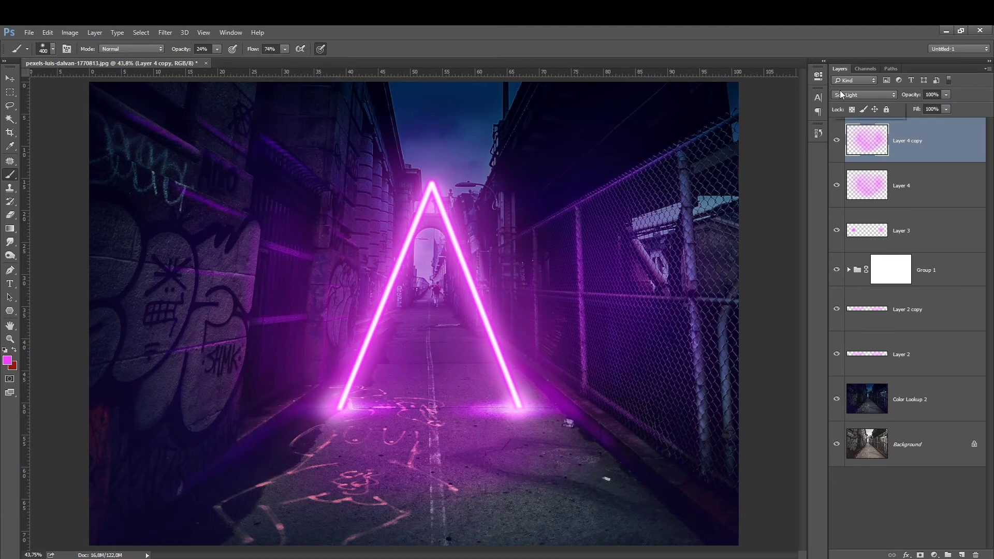
pyautogui.click(854, 95)
pyautogui.click(836, 165)
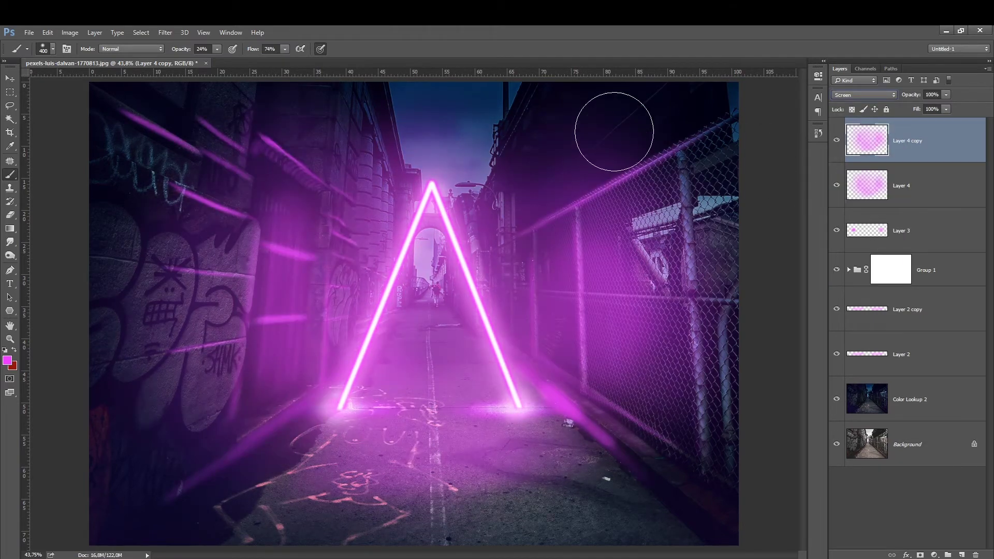
# - Apply a Gaussian Blur with a radius of 134.8 pixels to Layer 4 copy and lower its opacity to 38%
pyautogui.click(165, 32)
pyautogui.moveTo(182, 176)
pyautogui.click(354, 225)
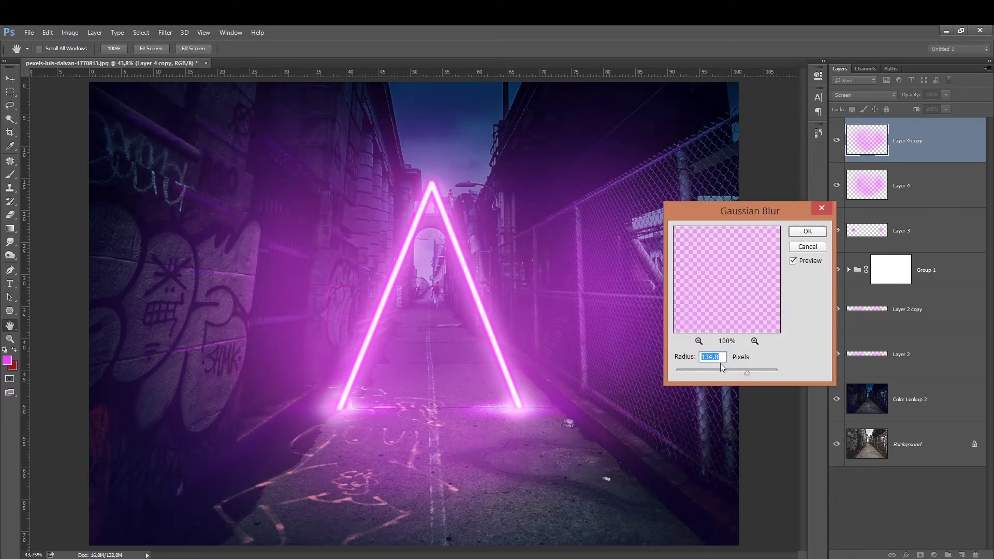
pyautogui.press('Return')
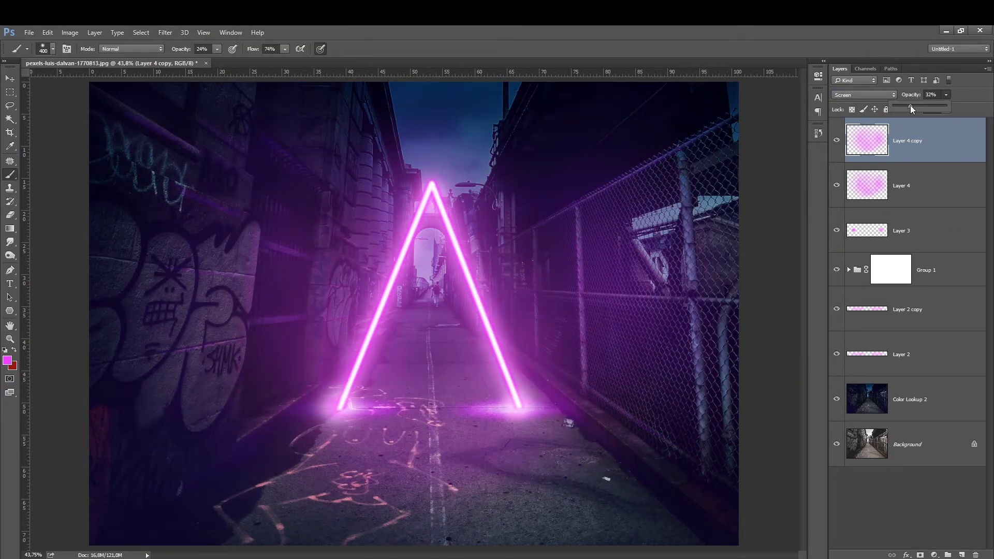
pyautogui.hotkey('ctrl', '-')
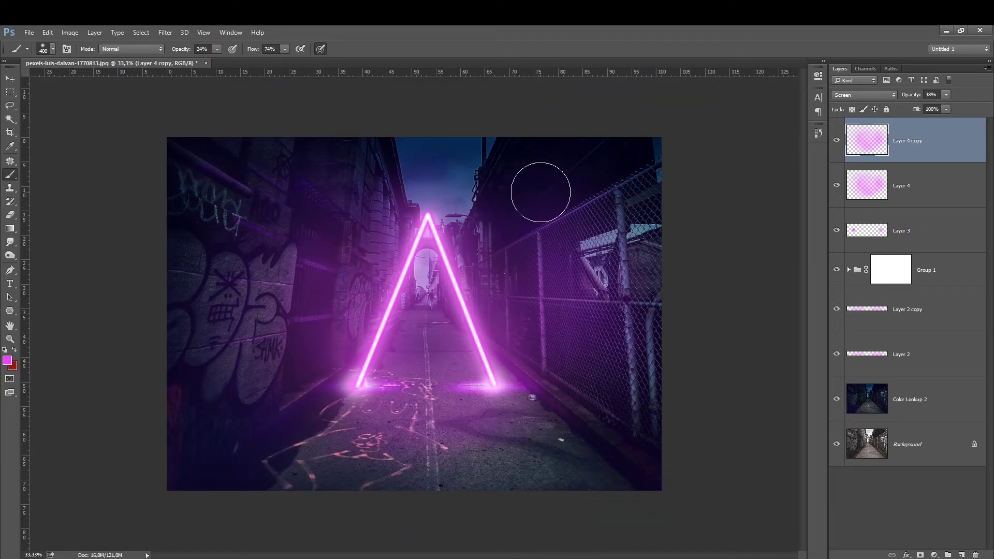
# - Squash the Layer 3 floor glow to about 43% height at the neon legs' bases and lower its opacity to about 49%
pyautogui.click(842, 230)
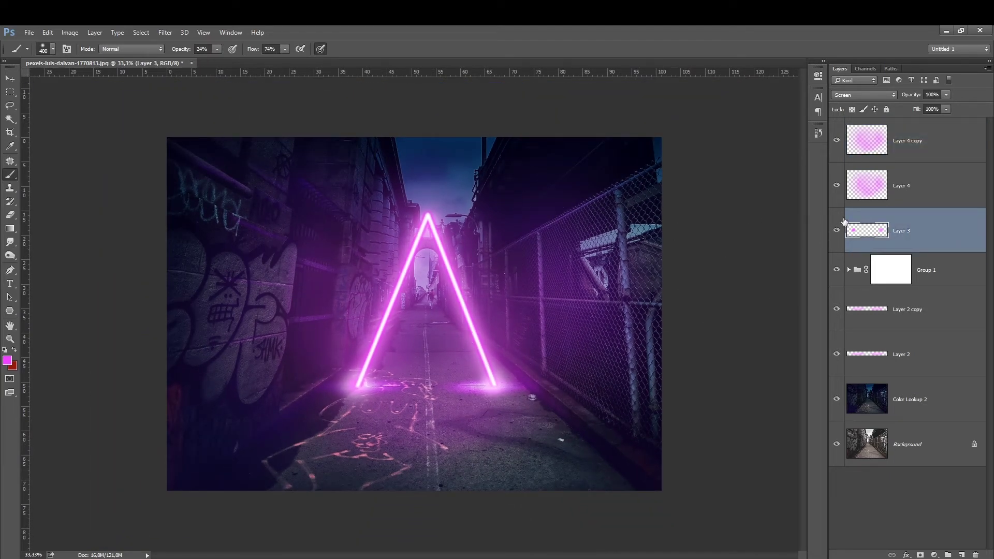
pyautogui.click(836, 230)
pyautogui.click(836, 229)
pyautogui.hotkey('ctrl', 't')
pyautogui.moveTo(424, 353)
pyautogui.mouseDown()
pyautogui.moveTo(424, 390)
pyautogui.moveTo(386, 382)
pyautogui.mouseUp()
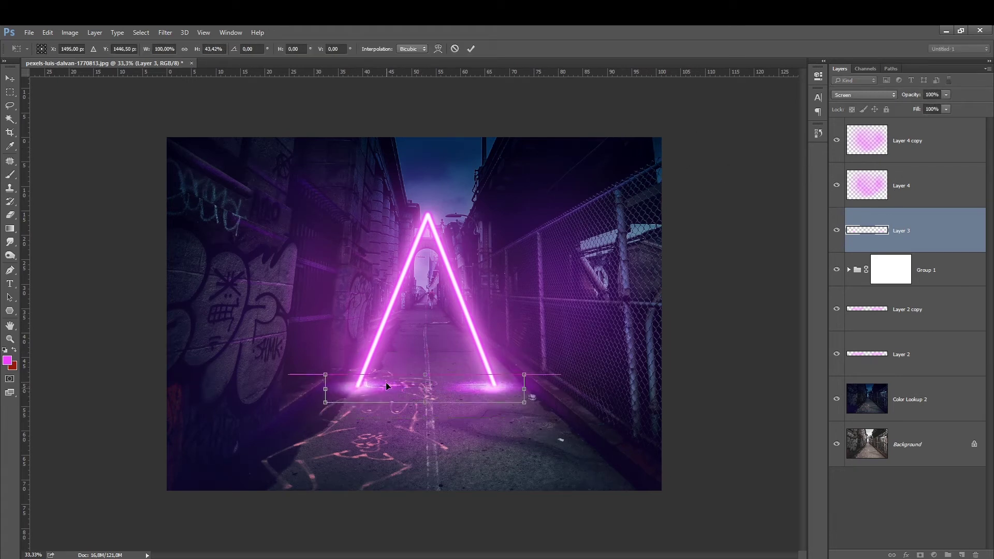
pyautogui.press('Return')
pyautogui.click(945, 95)
pyautogui.moveTo(914, 107); pyautogui.dragTo(912, 106)
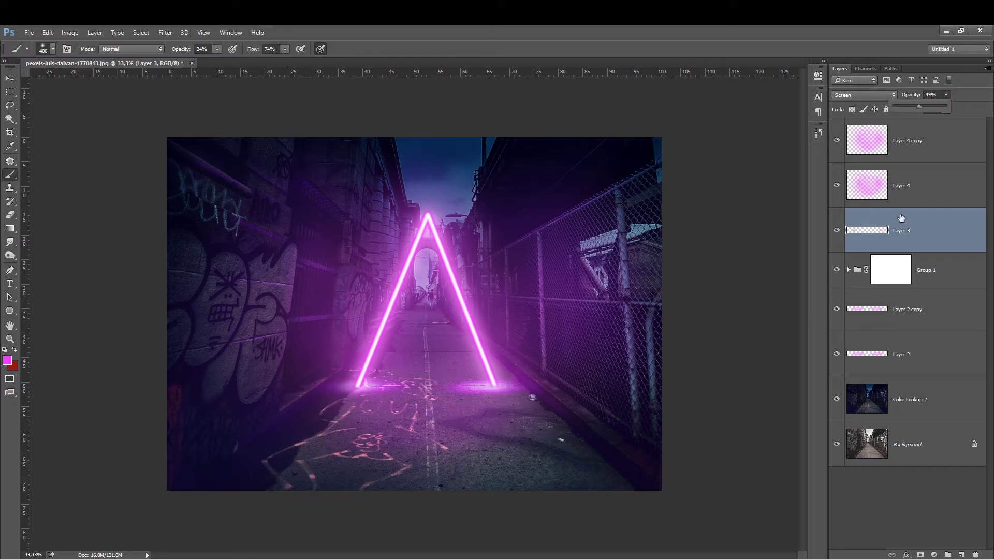
# - Compare the image with the Layer 2 copy floor glow hidden and shown
pyautogui.click(882, 306)
pyautogui.click(837, 311)
pyautogui.hotkey('ctrl', '0')
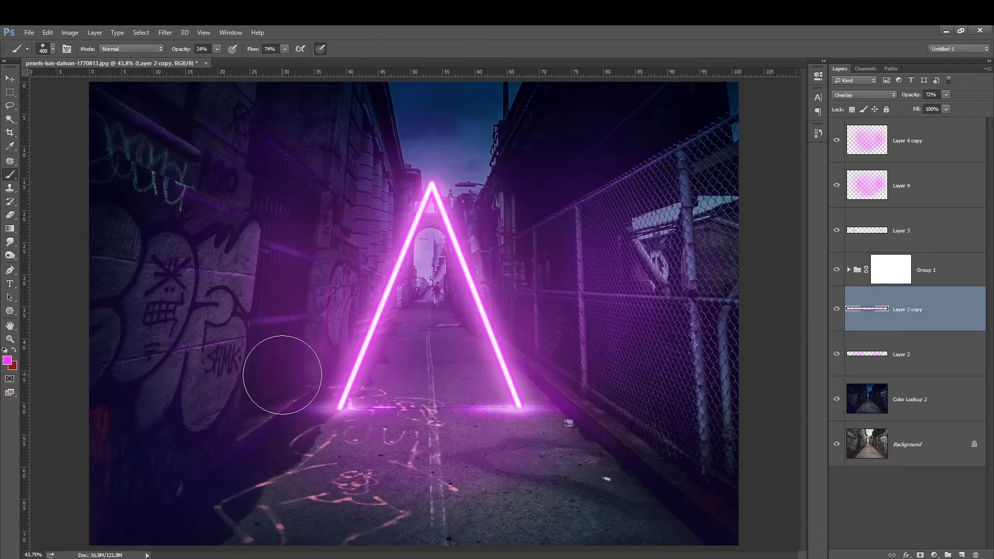
# - Add a Gradient Map adjustment layer above Layer 4 copy and open its gradient for editing
pyautogui.click(883, 129)
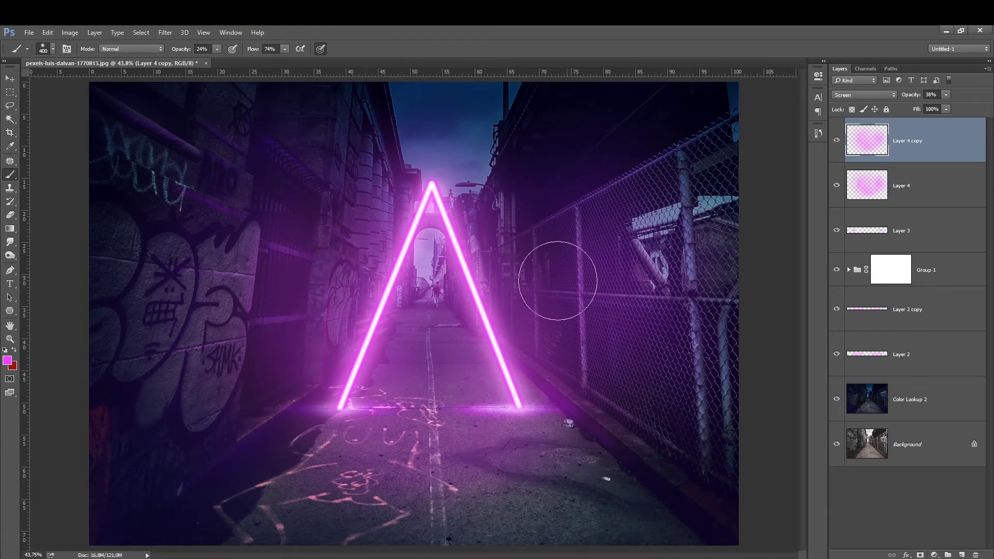
pyautogui.click(934, 554)
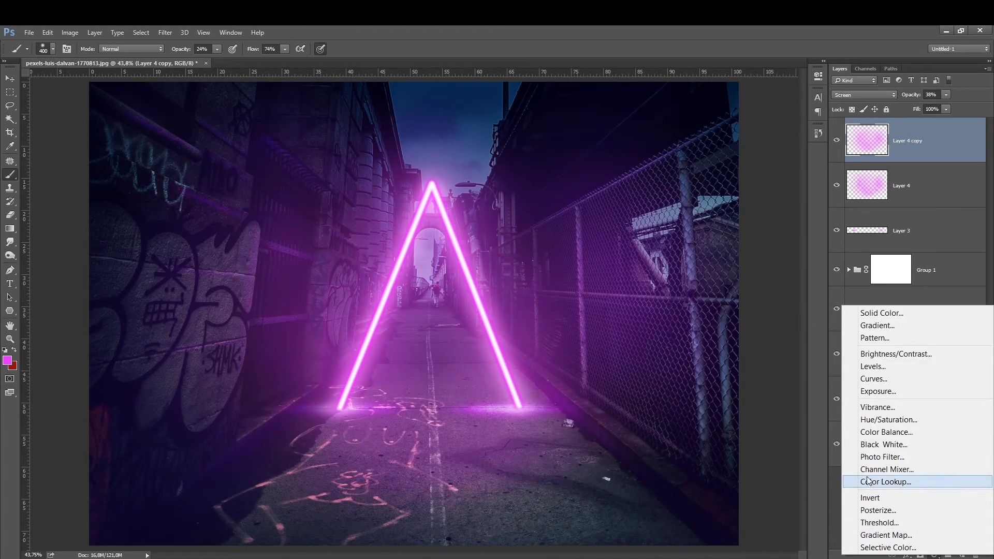
pyautogui.click(887, 145)
pyautogui.click(934, 555)
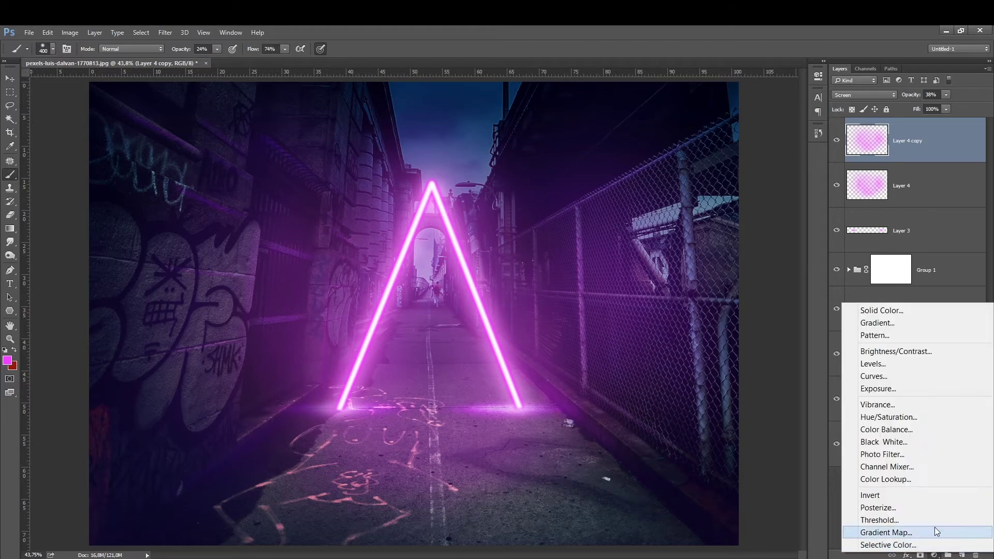
pyautogui.click(869, 532)
pyautogui.click(678, 107)
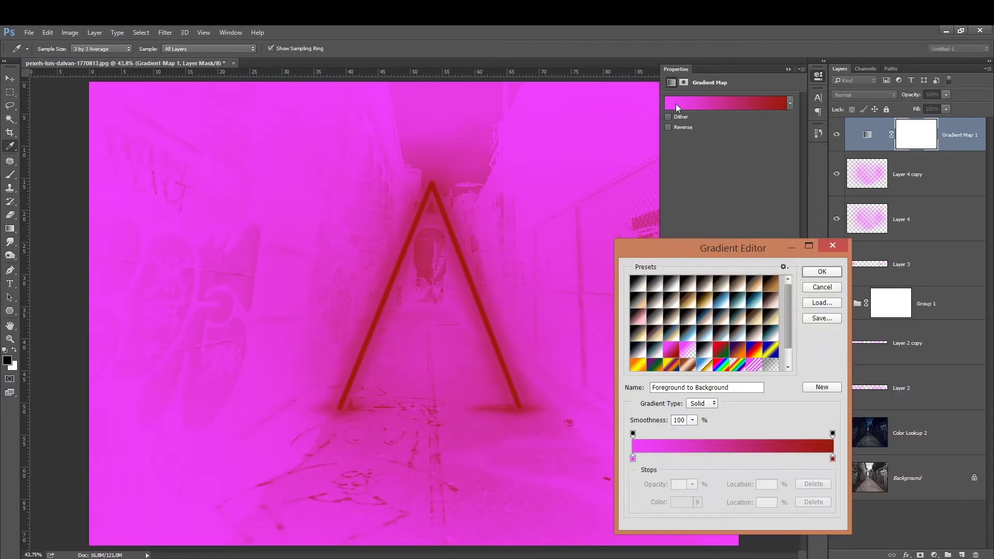
# - Try black and dark purple #2b0044 as the colour of the gradient's start stop
pyautogui.doubleClick(632, 459)
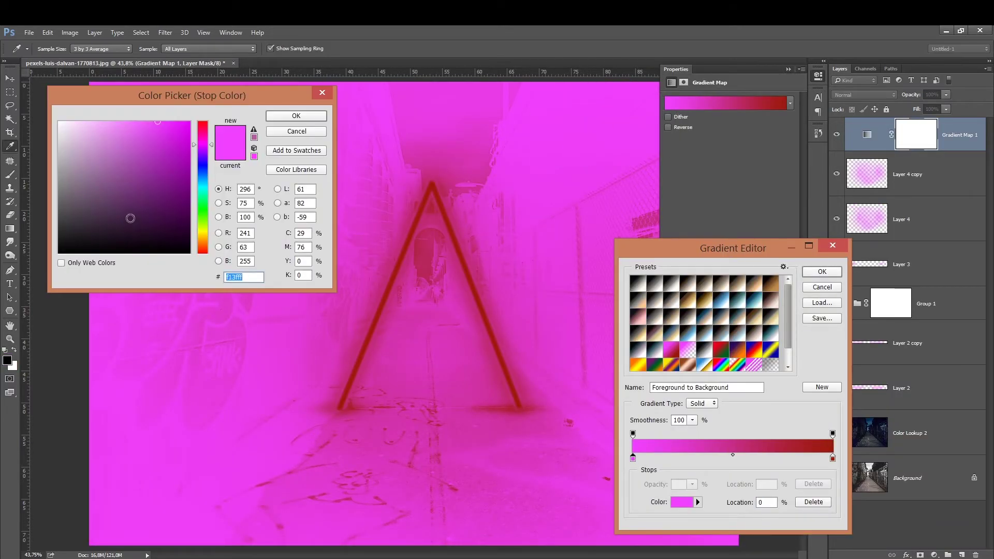
pyautogui.write('000000')
pyautogui.click(277, 116)
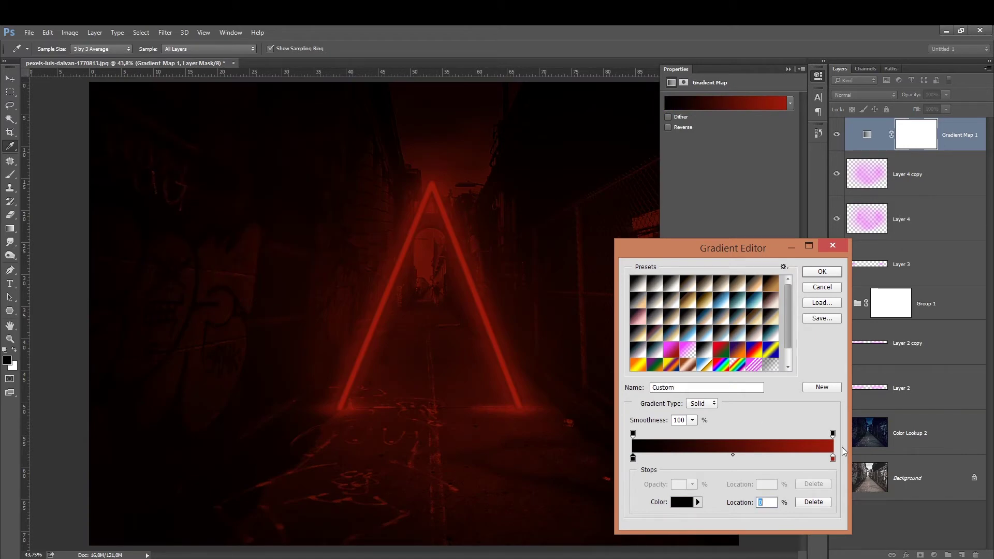
pyautogui.doubleClick(832, 458)
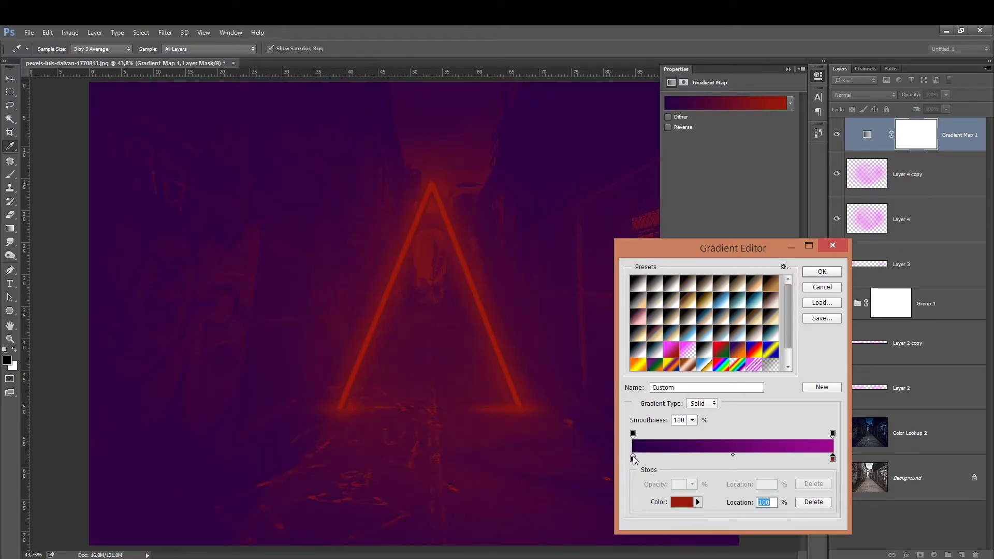
pyautogui.doubleClick(633, 458)
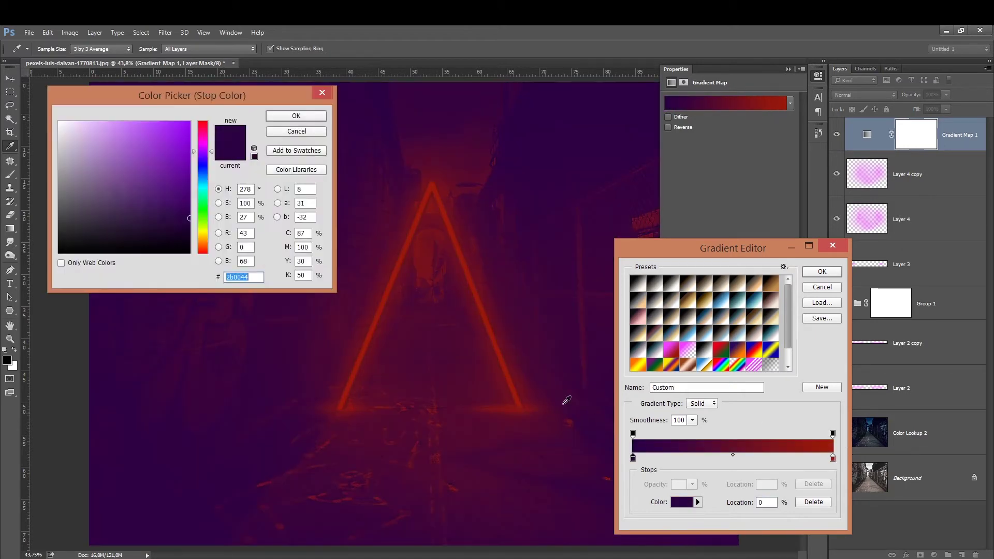
pyautogui.click(274, 115)
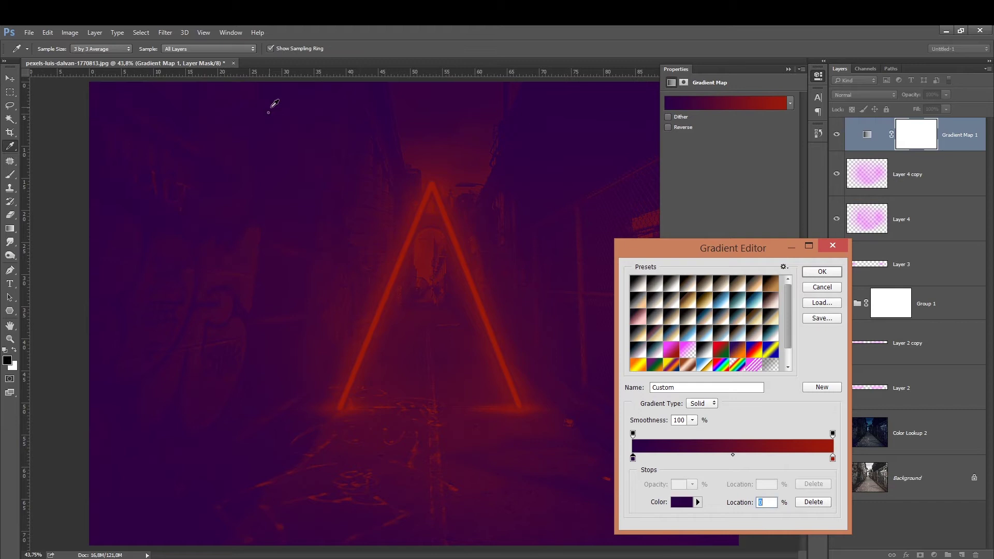
# - Set the colour of the gradient's end stop to bright pink #ff4aec
pyautogui.doubleClick(829, 459)
pyautogui.moveTo(196, 149); pyautogui.dragTo(196, 140)
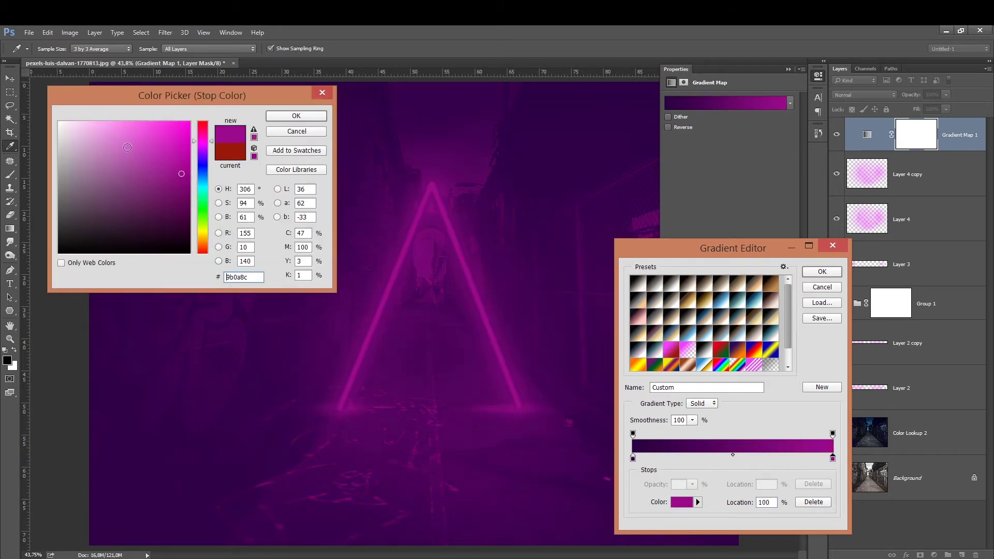
pyautogui.click(152, 122)
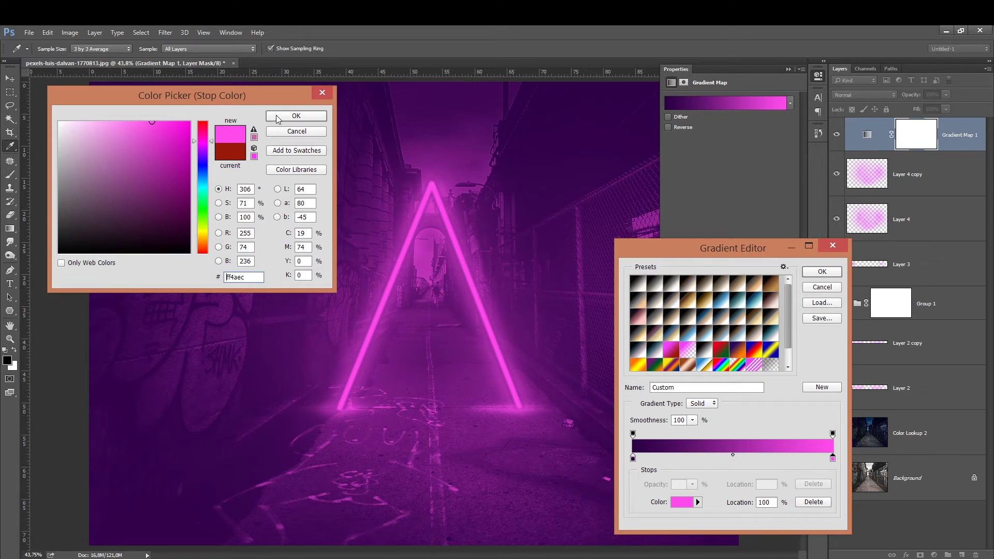
pyautogui.click(277, 116)
# - Add a blue stop at 48% and a magenta stop at 72%, and lighten the end stop to pink #ff80f2
pyautogui.doubleClick(728, 458)
pyautogui.moveTo(171, 187)
pyautogui.mouseDown()
pyautogui.moveTo(155, 202)
pyautogui.moveTo(184, 215)
pyautogui.moveTo(189, 177)
pyautogui.moveTo(202, 185)
pyautogui.moveTo(202, 171)
pyautogui.moveTo(203, 179)
pyautogui.mouseUp()
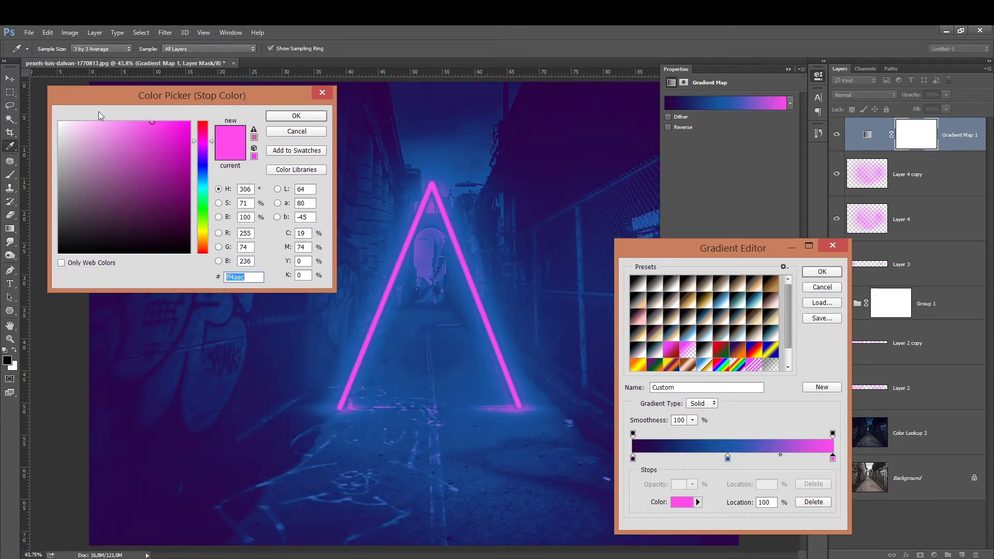
pyautogui.moveTo(103, 121); pyautogui.dragTo(117, 119)
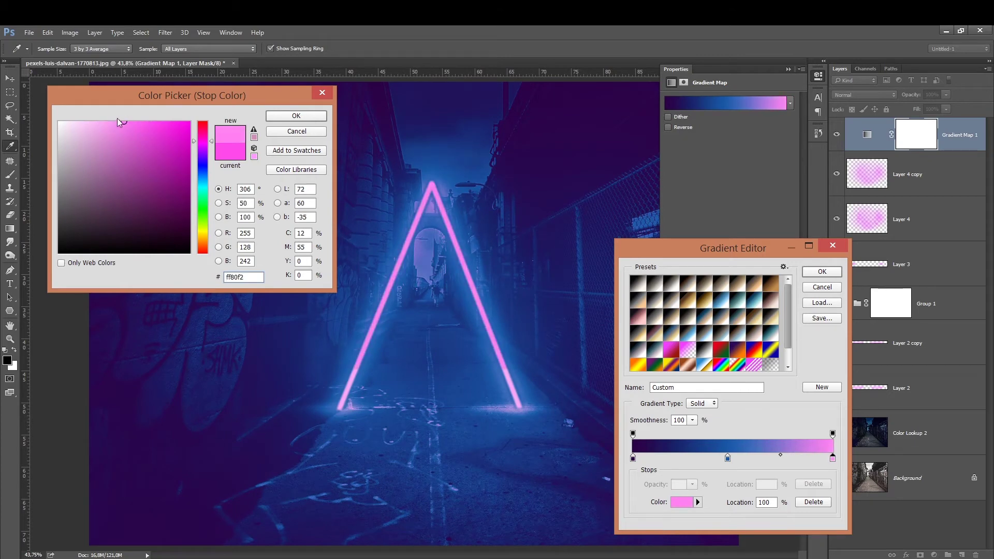
pyautogui.click(281, 113)
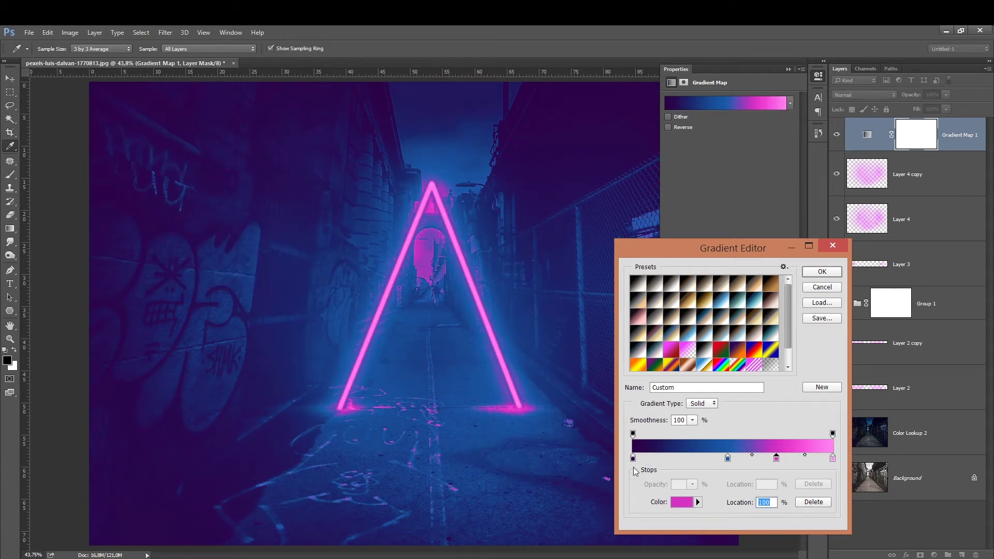
# - Darken the gradient's start stop to a near-black purple and the 48% stop to a muted blue
pyautogui.doubleClick(632, 458)
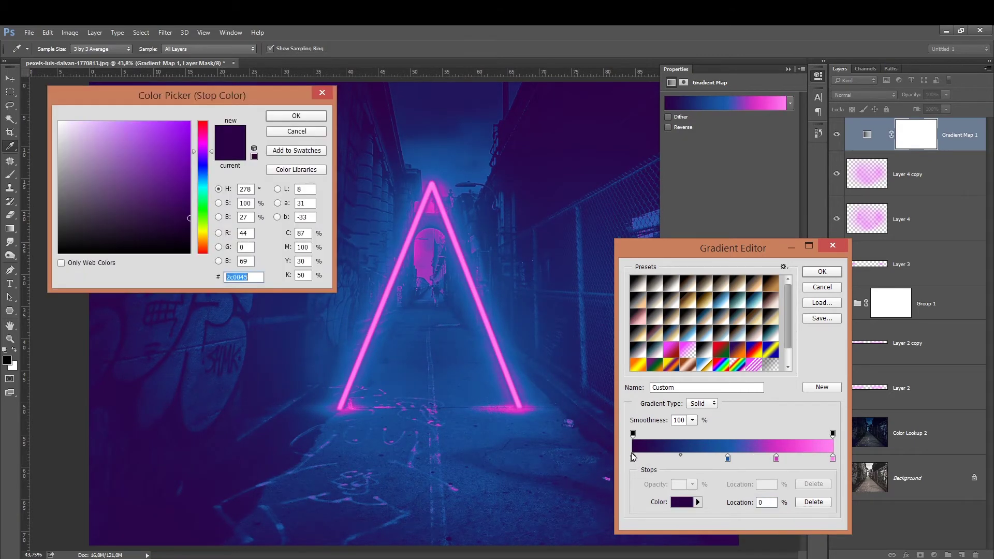
pyautogui.write('14001f')
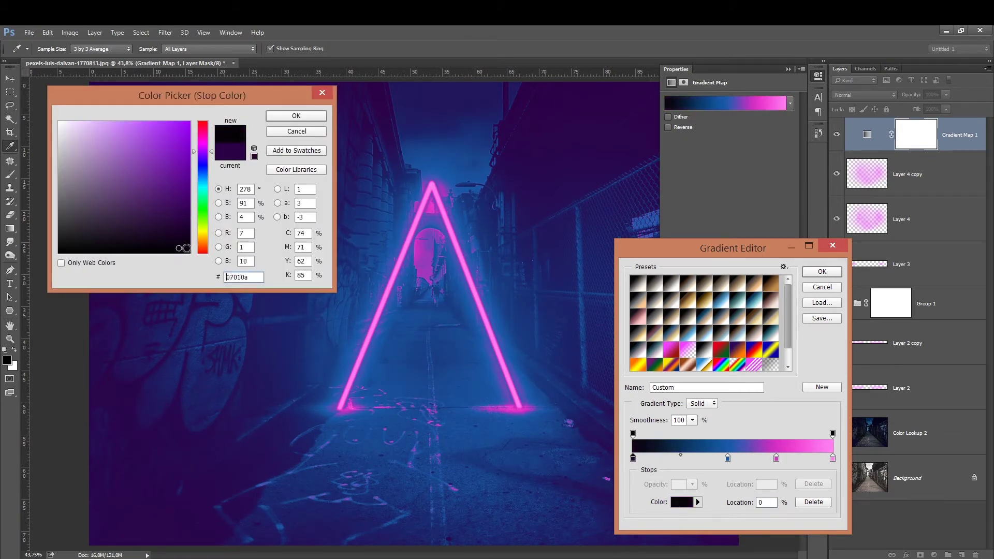
pyautogui.click(272, 118)
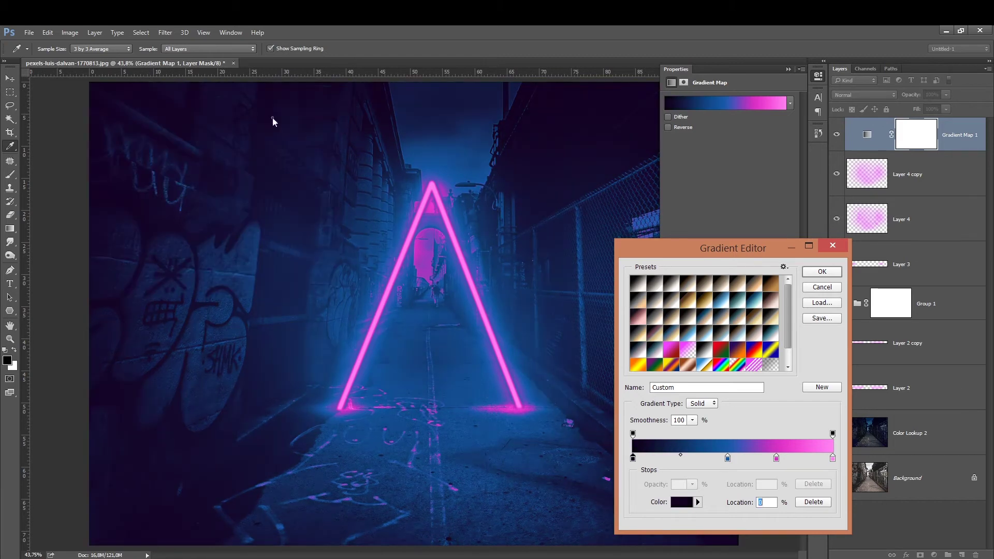
pyautogui.doubleClick(727, 458)
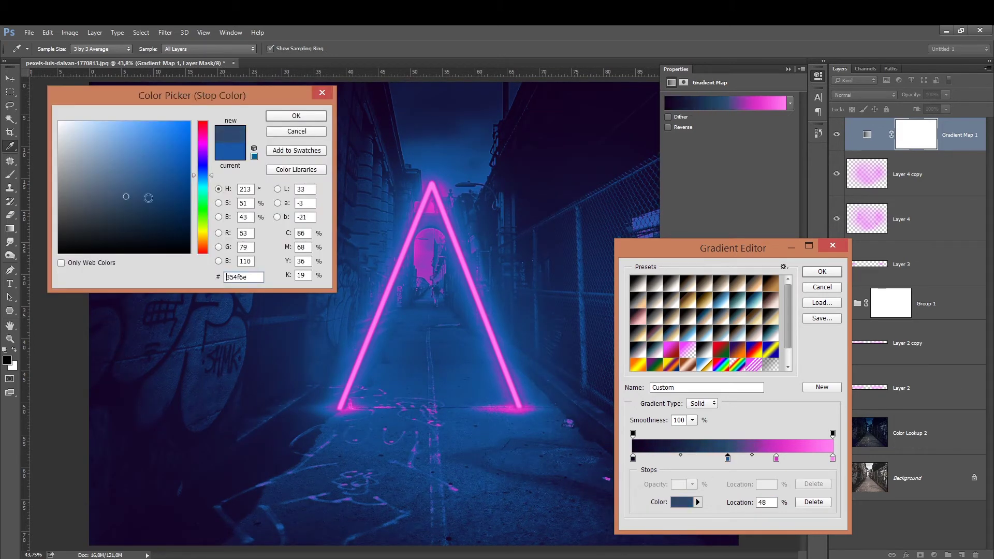
pyautogui.moveTo(158, 175); pyautogui.dragTo(145, 177)
pyautogui.click(273, 115)
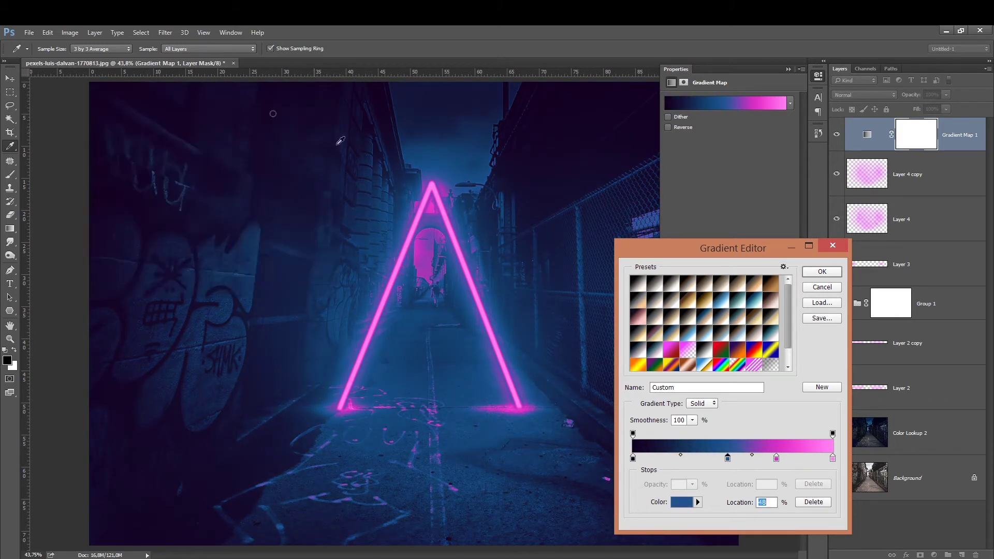
# - Add a dark purple stop, #560262, midway between the gradient's start stop and its blue stop
pyautogui.doubleClick(677, 458)
pyautogui.moveTo(159, 193)
pyautogui.mouseDown()
pyautogui.moveTo(161, 255)
pyautogui.moveTo(157, 206)
pyautogui.moveTo(182, 199)
pyautogui.moveTo(203, 147)
pyautogui.moveTo(173, 197)
pyautogui.moveTo(156, 192)
pyautogui.moveTo(178, 203)
pyautogui.mouseUp()
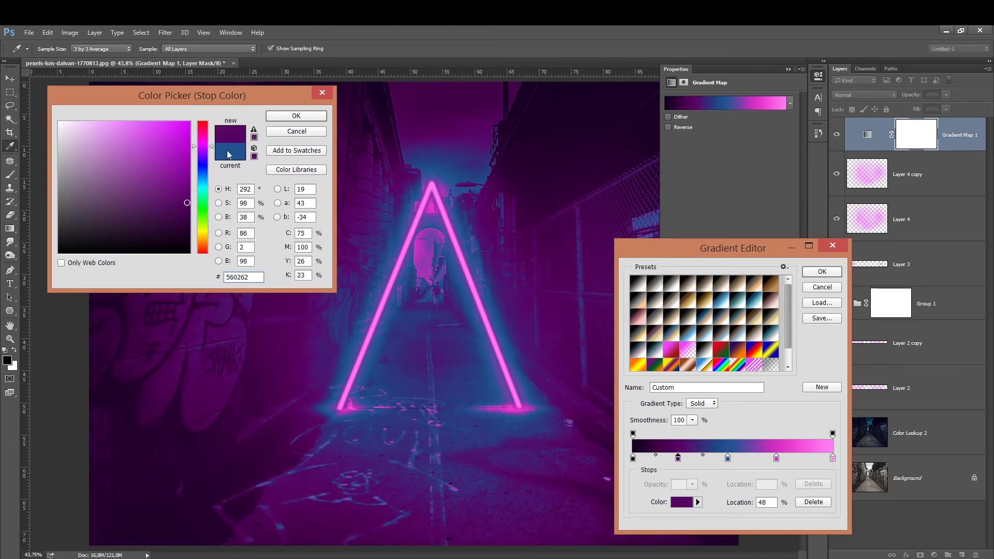
pyautogui.click(283, 117)
# - Adjust the pink of the 72% stop, lighten the end stop to pale pink, and accept the gradient
pyautogui.doubleClick(776, 459)
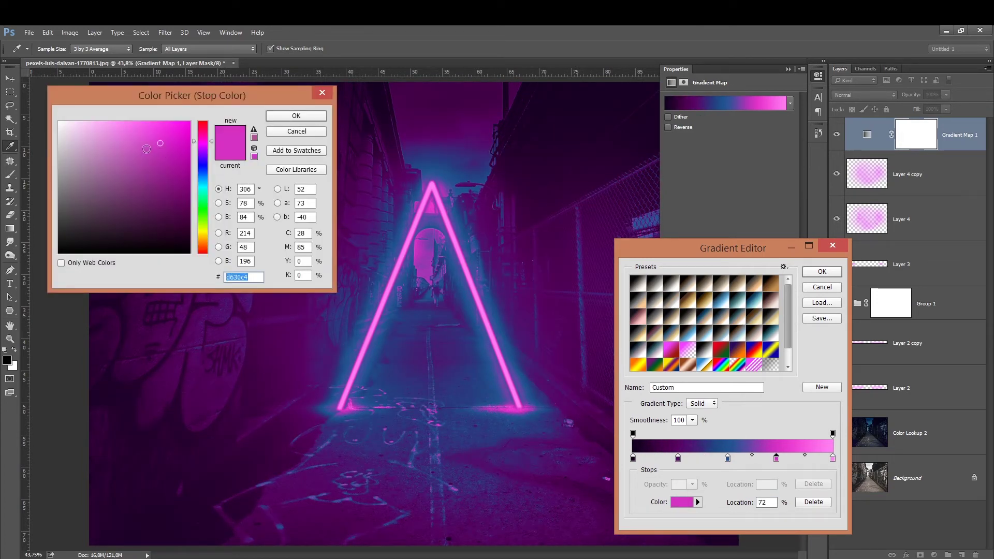
pyautogui.moveTo(161, 143)
pyautogui.mouseDown()
pyautogui.moveTo(179, 147)
pyautogui.moveTo(143, 147)
pyautogui.mouseUp()
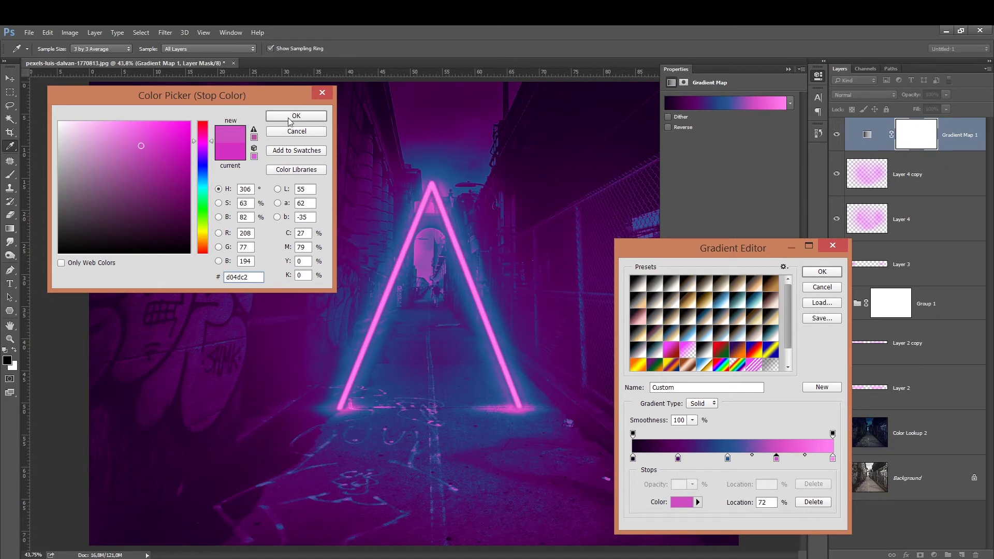
pyautogui.click(295, 116)
pyautogui.doubleClick(832, 458)
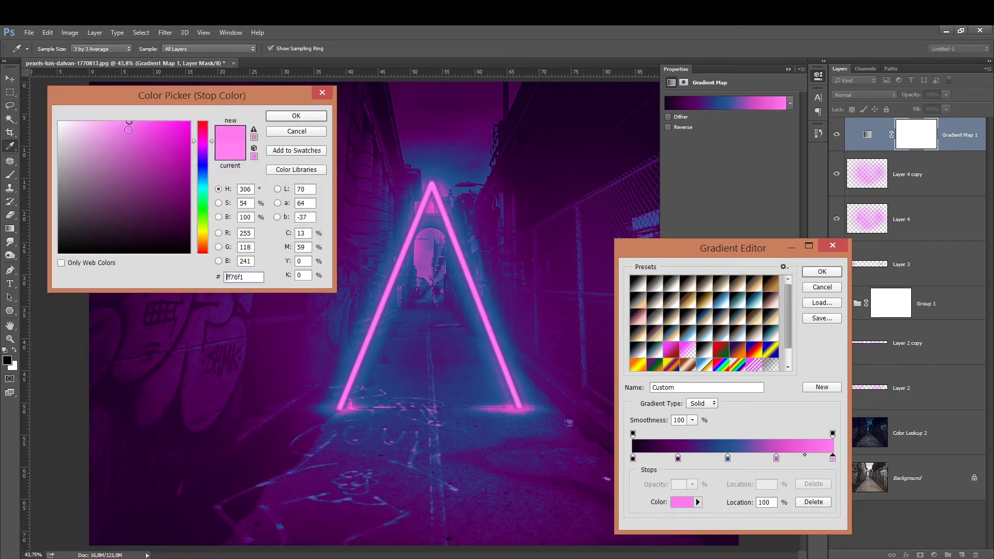
pyautogui.moveTo(133, 130)
pyautogui.mouseDown()
pyautogui.moveTo(154, 231)
pyautogui.moveTo(72, 130)
pyautogui.moveTo(60, 92)
pyautogui.mouseUp()
pyautogui.moveTo(89, 132); pyautogui.dragTo(84, 103)
pyautogui.click(296, 116)
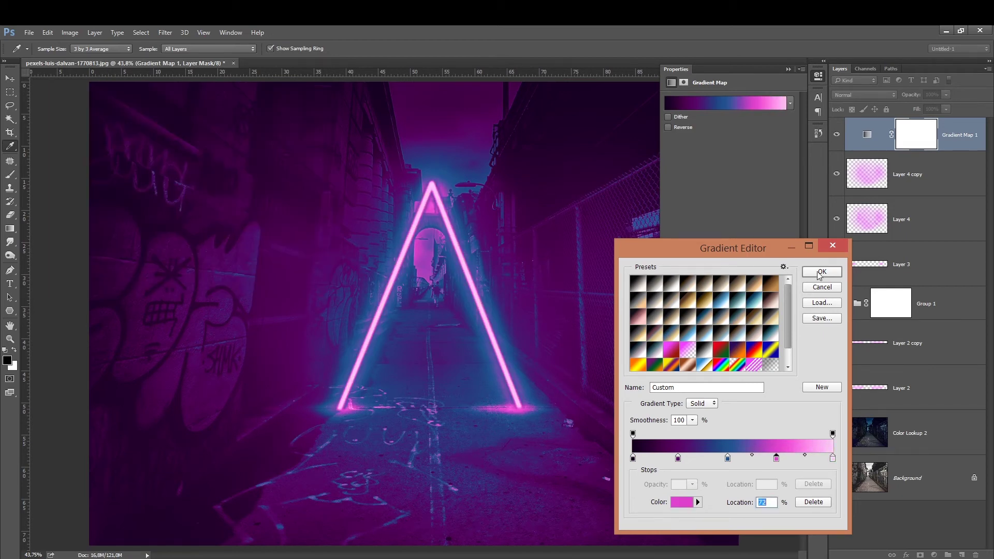
pyautogui.click(821, 272)
# - Set Gradient Map 1's blend mode to Soft Light and lower its opacity to 43%
pyautogui.click(837, 134)
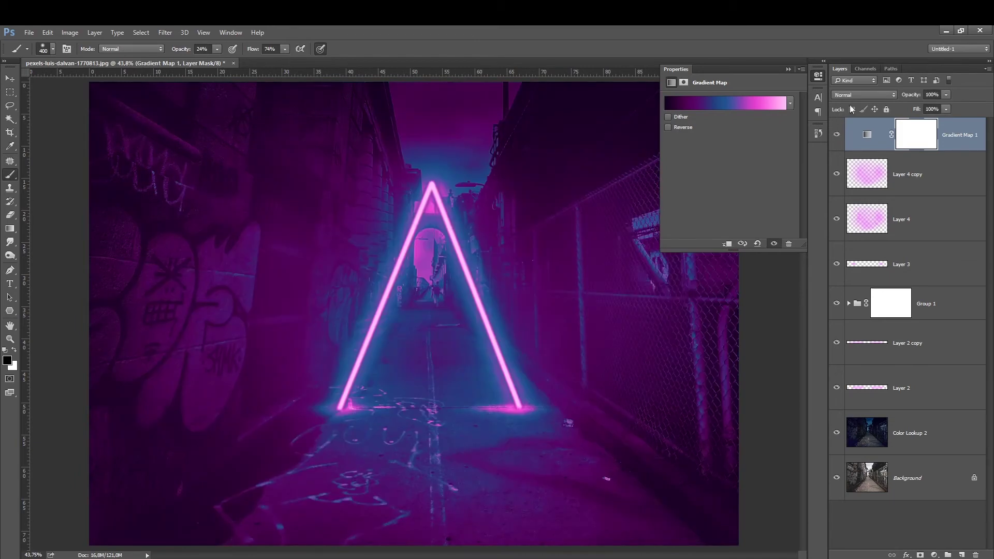
pyautogui.click(863, 95)
pyautogui.click(854, 217)
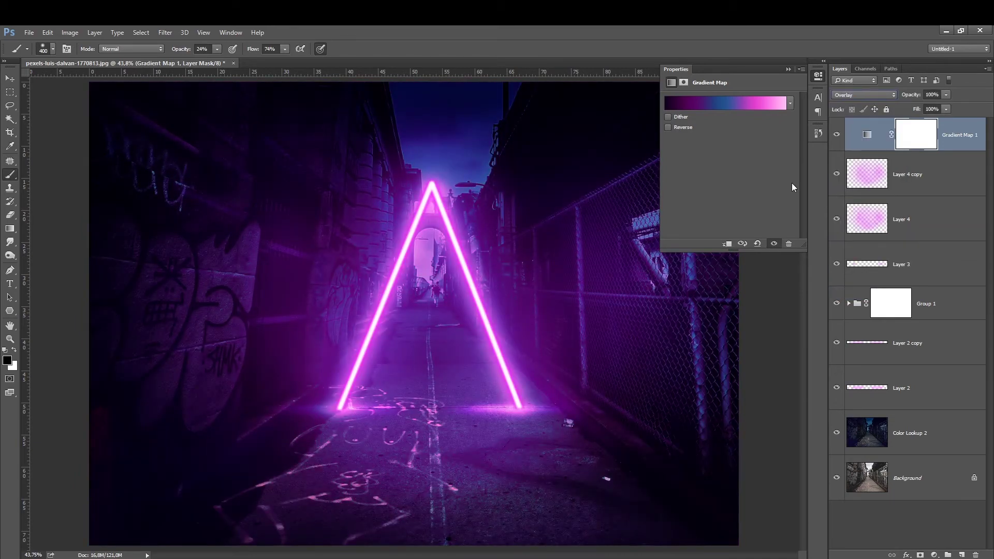
pyautogui.click(837, 135)
pyautogui.click(837, 135)
pyautogui.click(946, 95)
pyautogui.moveTo(938, 105); pyautogui.dragTo(919, 108)
# - Duplicate Gradient Map 1 and set the copy to Normal blend mode with 20% opacity
pyautogui.hotkey('ctrl', 'j')
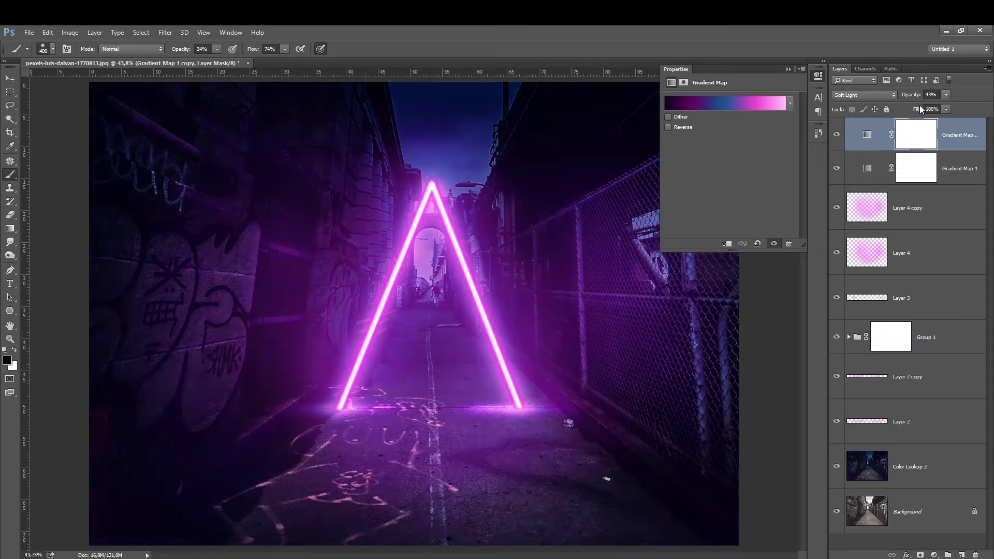
pyautogui.click(843, 95)
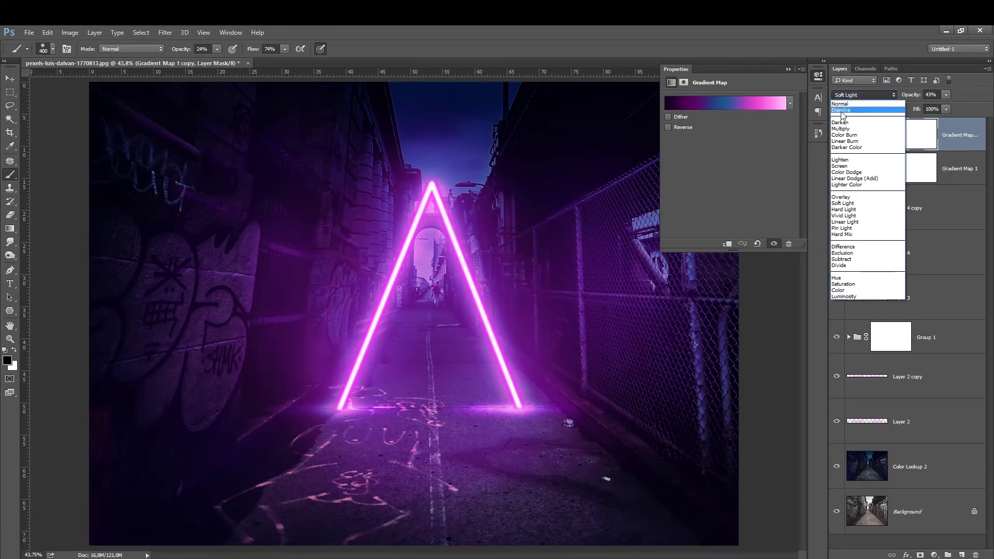
pyautogui.click(837, 102)
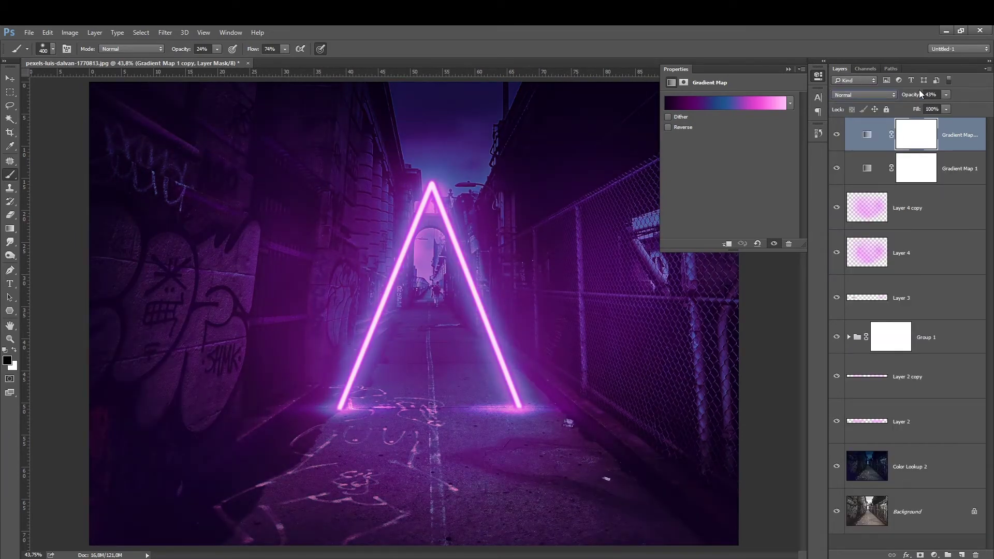
pyautogui.click(941, 96)
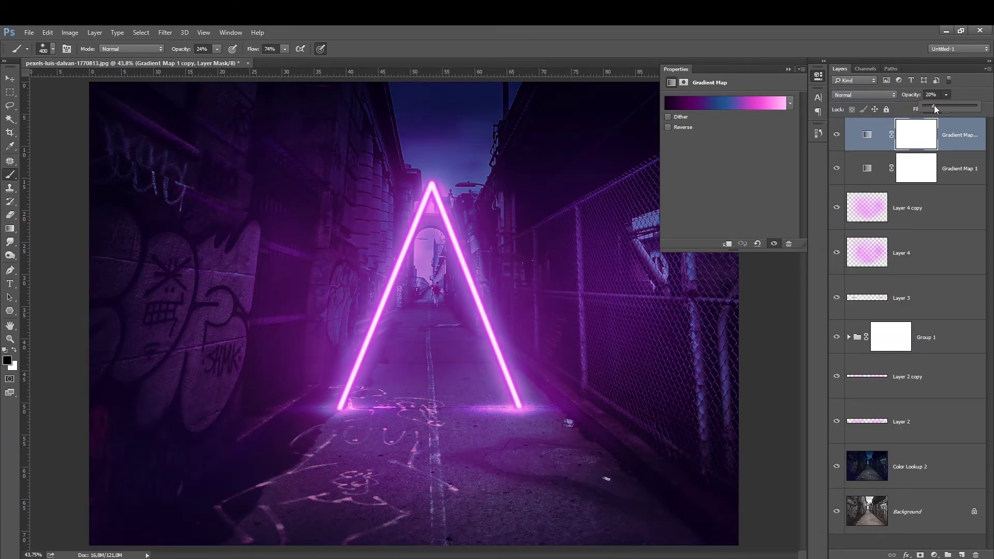
pyautogui.hotkey('ctrl', '-')
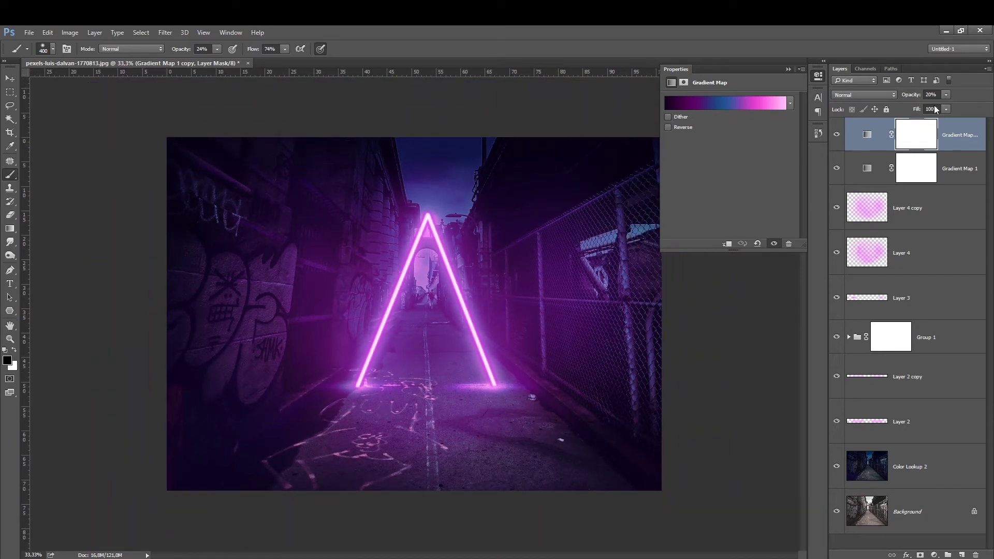
pyautogui.click(786, 70)
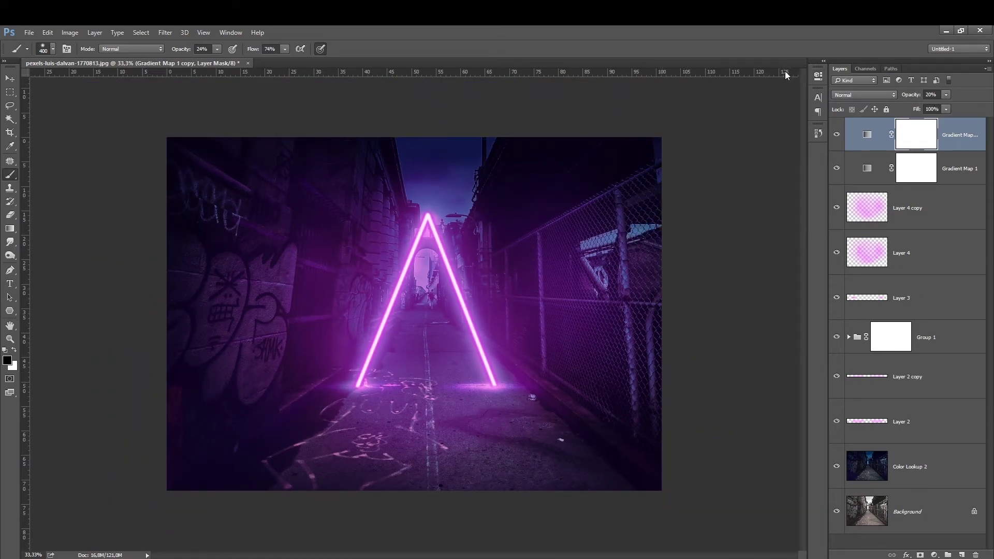
# - Add a Curves adjustment layer above the gradient maps and brighten the image by raising tones sampled from the fence and graffiti wall
pyautogui.click(933, 555)
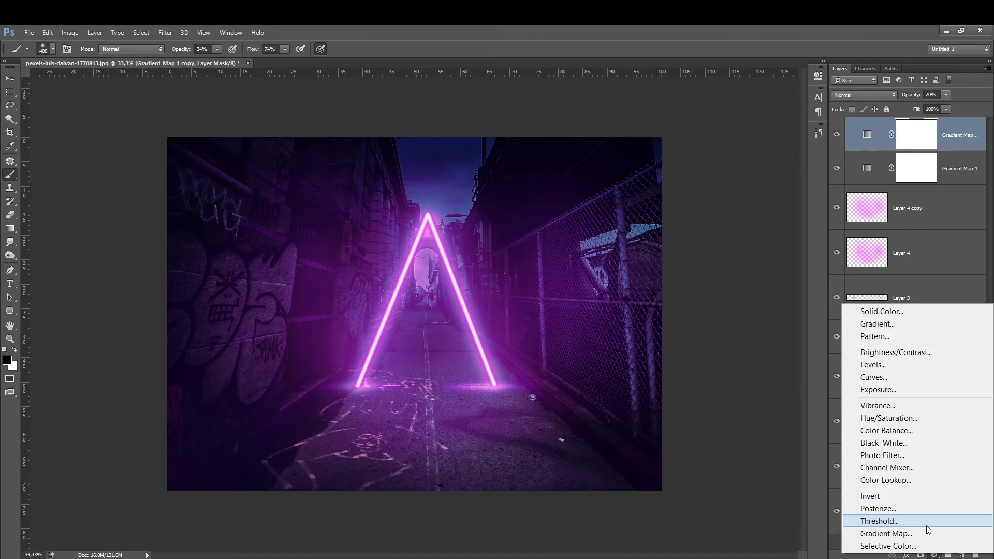
pyautogui.click(933, 555)
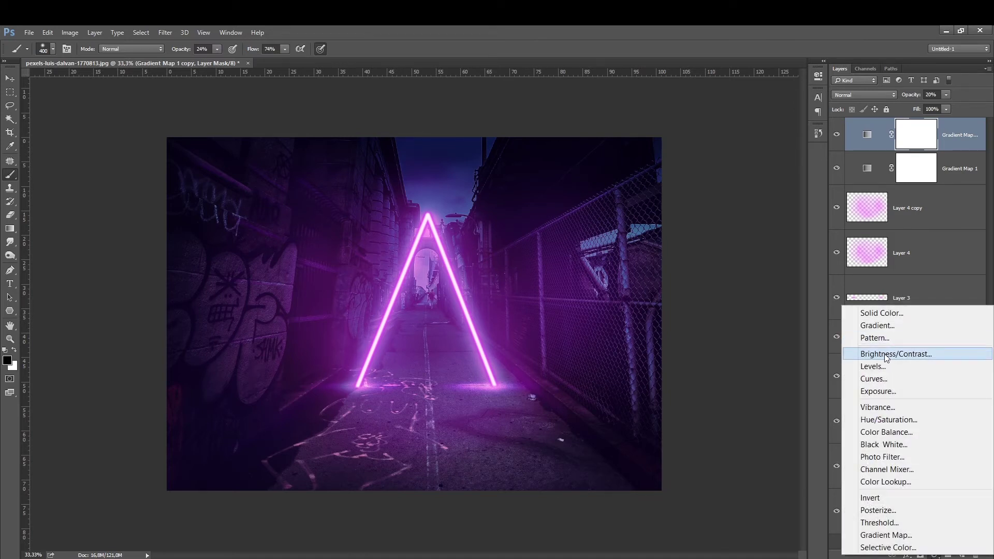
pyautogui.click(869, 380)
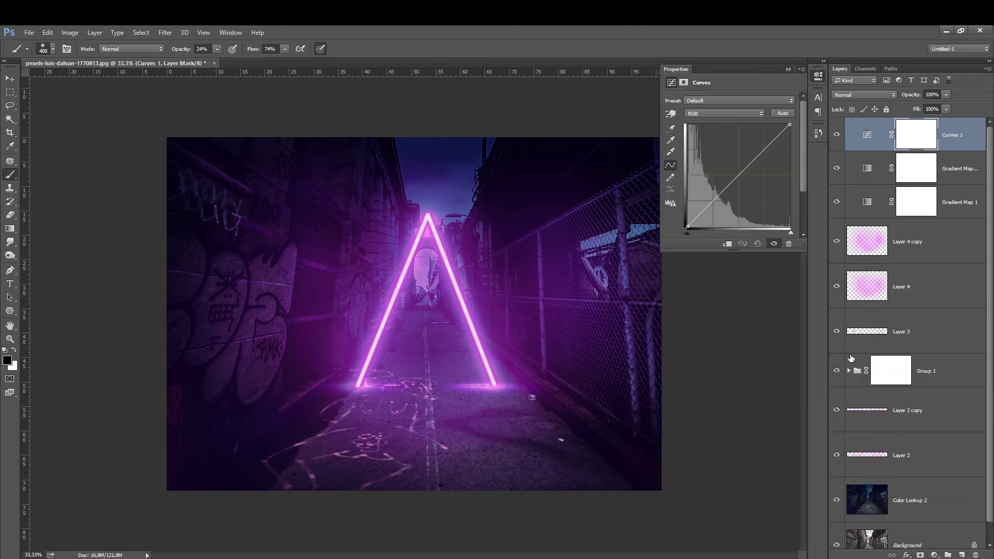
pyautogui.click(670, 115)
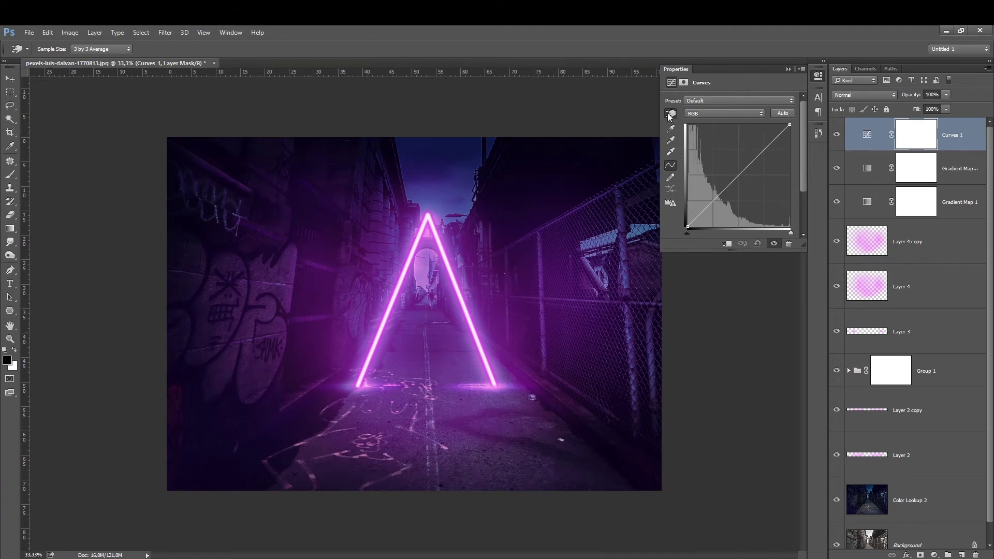
pyautogui.moveTo(545, 283); pyautogui.dragTo(538, 232)
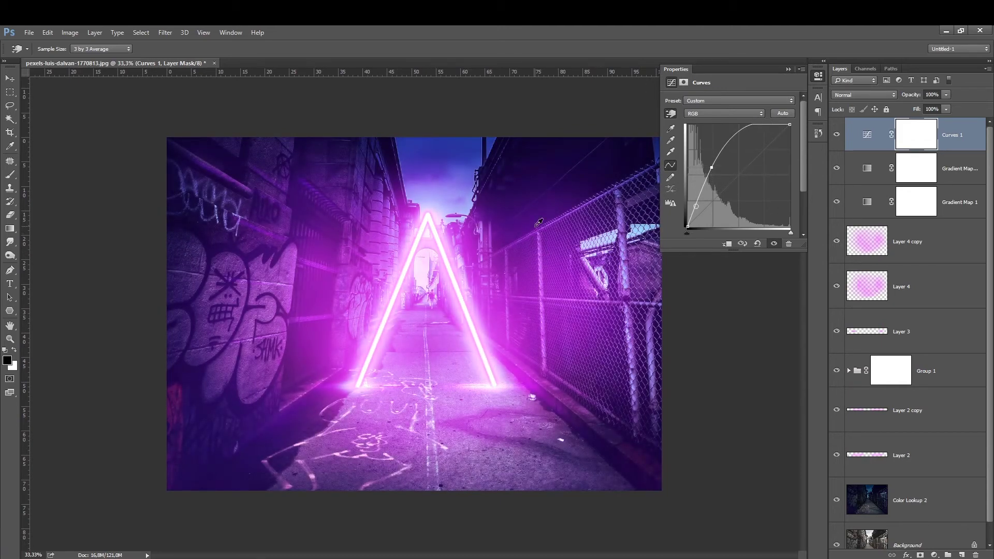
pyautogui.moveTo(292, 278); pyautogui.dragTo(314, 243)
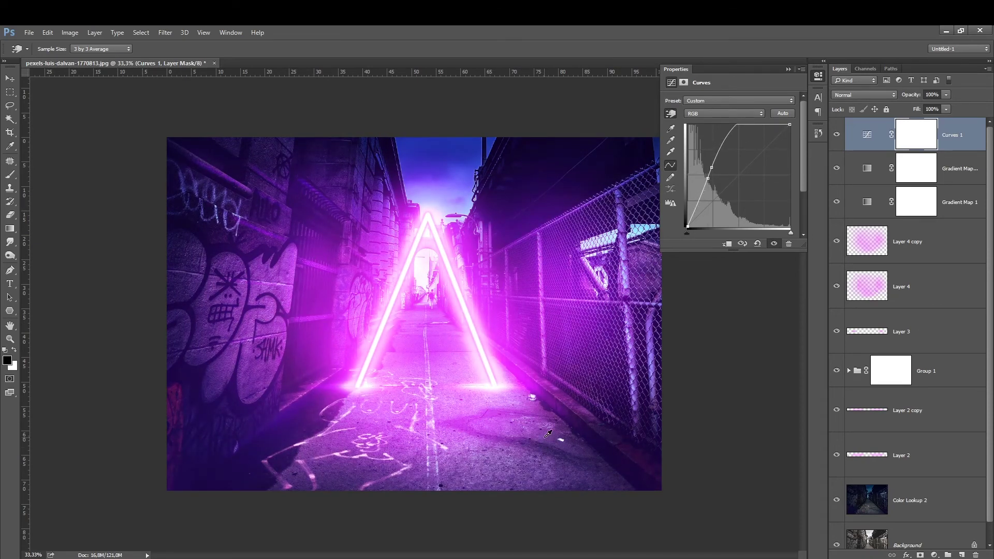
# - Deepen the shadows and lower the highlights of Curves 1 by sampling the pavement, and compare the image with and without it
pyautogui.moveTo(544, 437); pyautogui.dragTo(544, 449)
pyautogui.moveTo(433, 362)
pyautogui.mouseDown()
pyautogui.moveTo(435, 381)
pyautogui.moveTo(432, 371)
pyautogui.mouseUp()
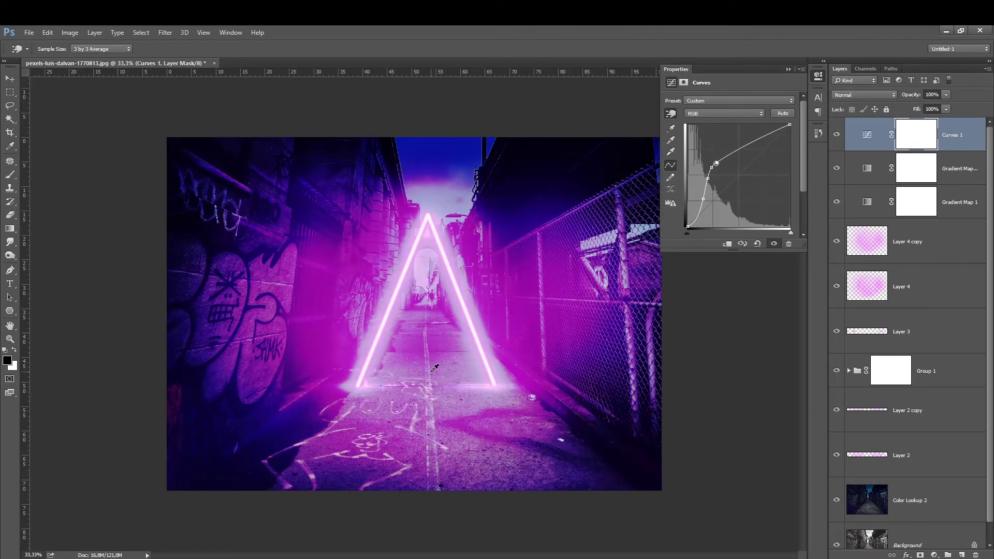
pyautogui.click(788, 71)
pyautogui.click(837, 134)
pyautogui.click(836, 135)
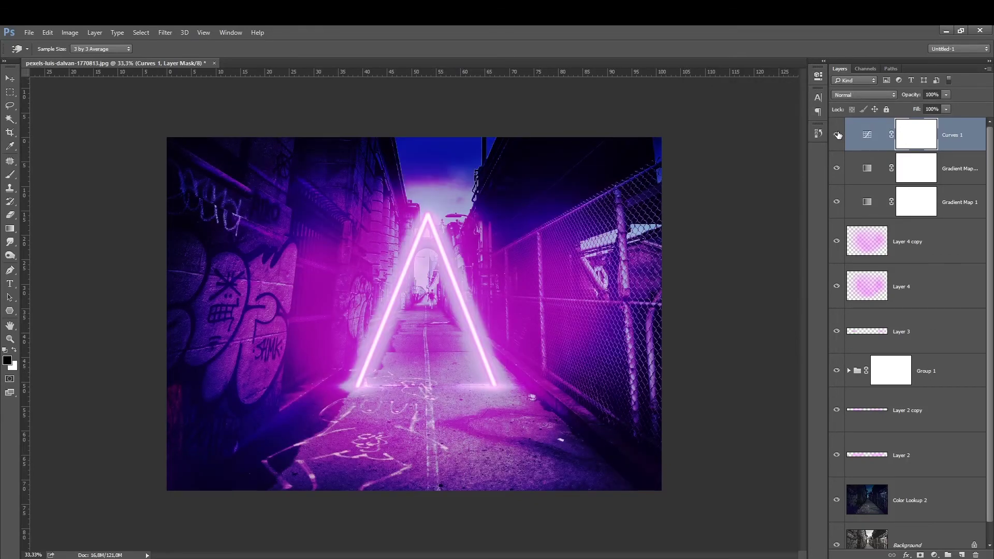
# - Soften the Curves 1 effect around both legs of the neon shape by painting black on its mask with a large 24% opacity brush
pyautogui.click(11, 176)
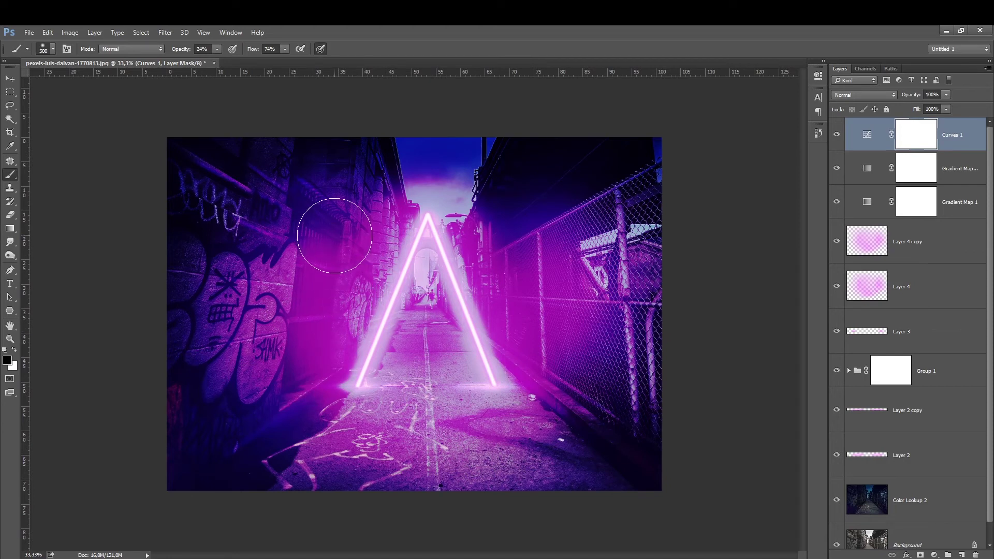
pyautogui.press(']')
pyautogui.press(']')
pyautogui.press(']')
pyautogui.press(']')
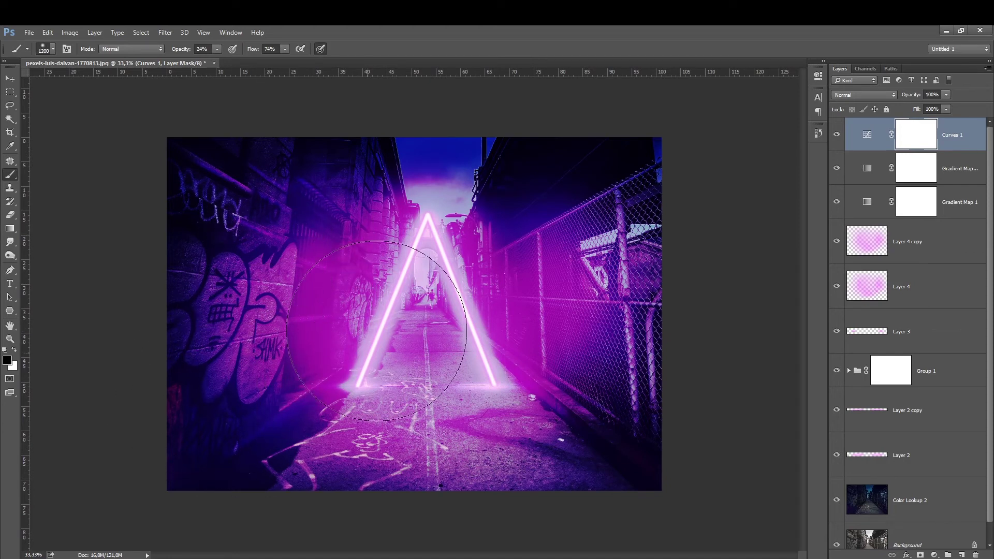
pyautogui.moveTo(414, 331)
pyautogui.mouseDown()
pyautogui.moveTo(397, 279)
pyautogui.moveTo(365, 363)
pyautogui.mouseUp()
pyautogui.moveTo(407, 244); pyautogui.dragTo(370, 357)
pyautogui.press('[')
pyautogui.moveTo(446, 259); pyautogui.dragTo(479, 375)
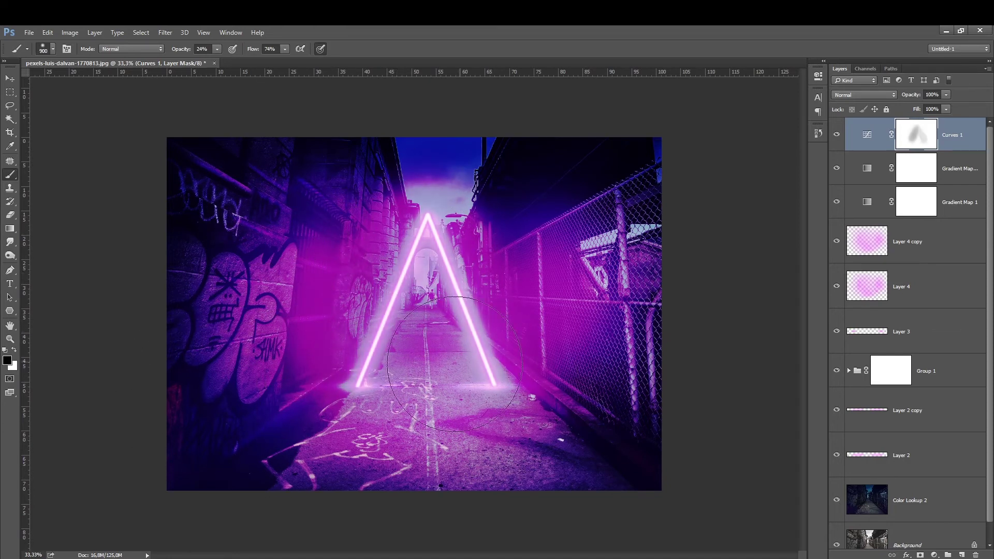
# - Mask Curves 1 from above the neon apex toward the fence, and around the near end of the fence with a smaller black brush
pyautogui.press('[')
pyautogui.moveTo(450, 166)
pyautogui.mouseDown()
pyautogui.moveTo(520, 214)
pyautogui.moveTo(564, 270)
pyautogui.moveTo(574, 336)
pyautogui.moveTo(559, 381)
pyautogui.moveTo(536, 251)
pyautogui.moveTo(534, 291)
pyautogui.mouseUp()
pyautogui.press('[')
pyautogui.press('[')
pyautogui.press('[')
pyautogui.press('[')
pyautogui.press('[')
pyautogui.moveTo(527, 346); pyautogui.dragTo(526, 275)
# - Enlarge the black brush and reduce the Curves 1 effect over the lower-right pavement edge and the upper part of the fence
pyautogui.press(']')
pyautogui.press(']')
pyautogui.press(']')
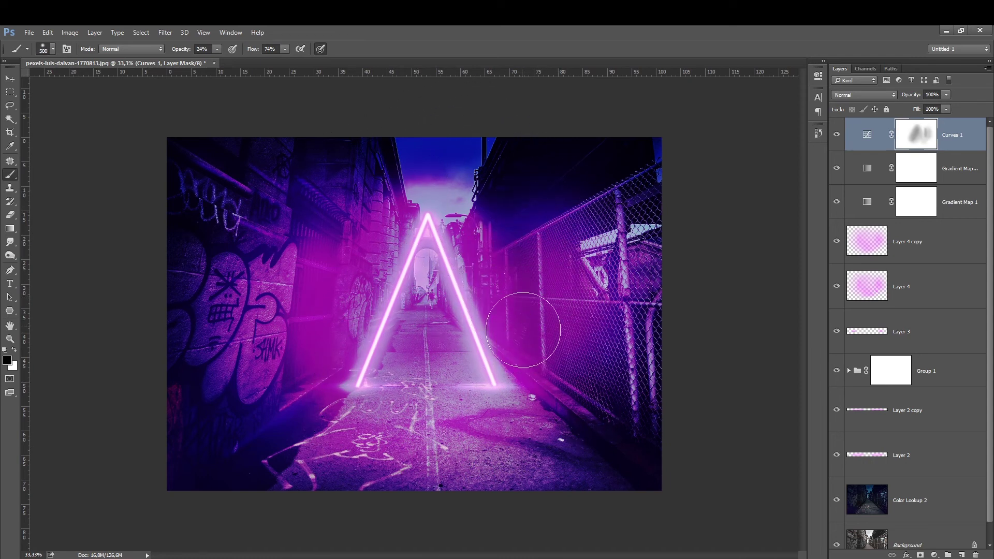
pyautogui.moveTo(617, 460); pyautogui.dragTo(566, 381)
pyautogui.moveTo(505, 150); pyautogui.dragTo(676, 259)
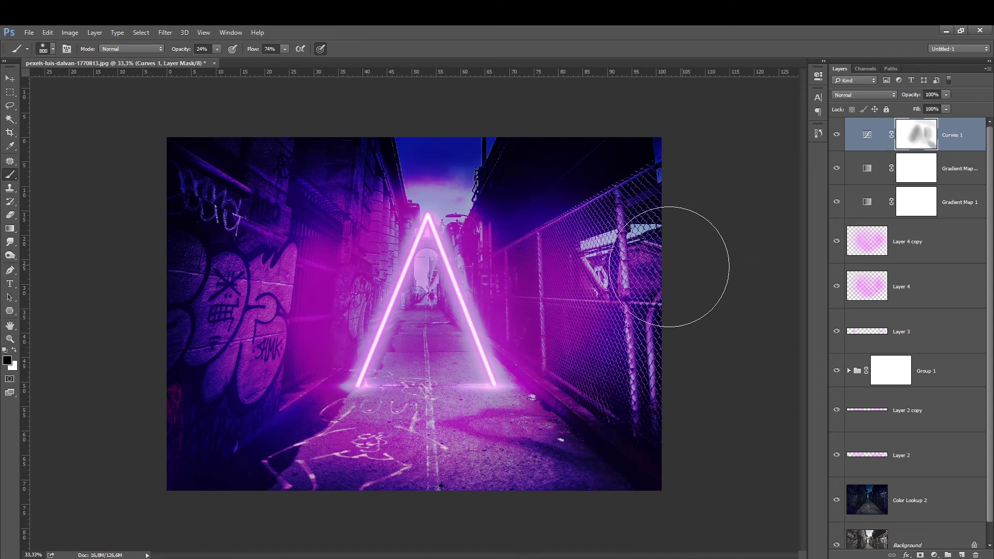
# - Paint the Curves 1 mask over the left wall, graffiti and dark right building with a brush up to 900 px, and compare the effect
pyautogui.press(']')
pyautogui.moveTo(349, 243)
pyautogui.mouseDown()
pyautogui.moveTo(268, 426)
pyautogui.moveTo(374, 251)
pyautogui.moveTo(334, 336)
pyautogui.moveTo(346, 319)
pyautogui.moveTo(356, 230)
pyautogui.moveTo(301, 378)
pyautogui.moveTo(413, 312)
pyautogui.moveTo(393, 383)
pyautogui.moveTo(368, 421)
pyautogui.moveTo(302, 434)
pyautogui.moveTo(341, 449)
pyautogui.moveTo(361, 426)
pyautogui.mouseUp()
pyautogui.moveTo(229, 215); pyautogui.dragTo(219, 349)
pyautogui.press(']')
pyautogui.moveTo(488, 222); pyautogui.dragTo(551, 198)
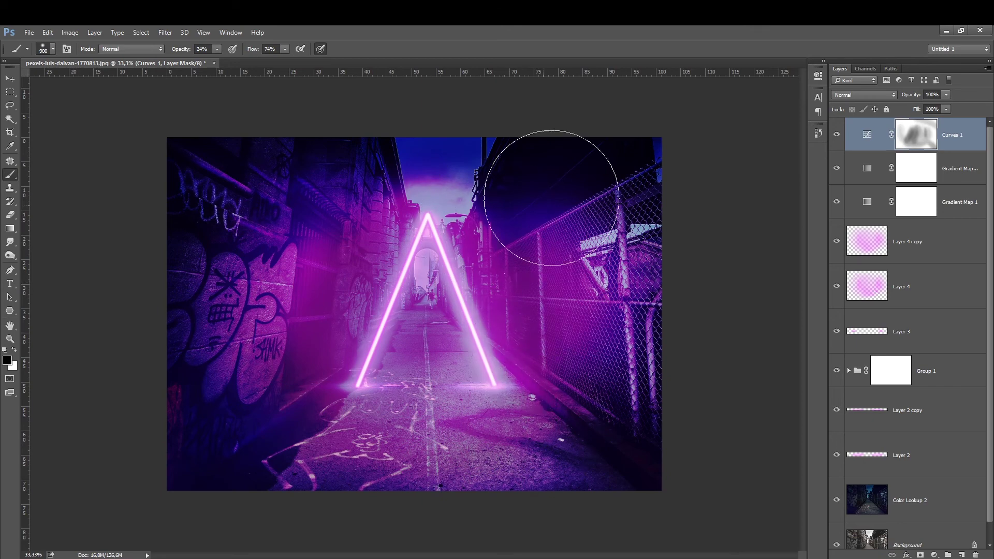
pyautogui.click(838, 137)
pyautogui.click(837, 137)
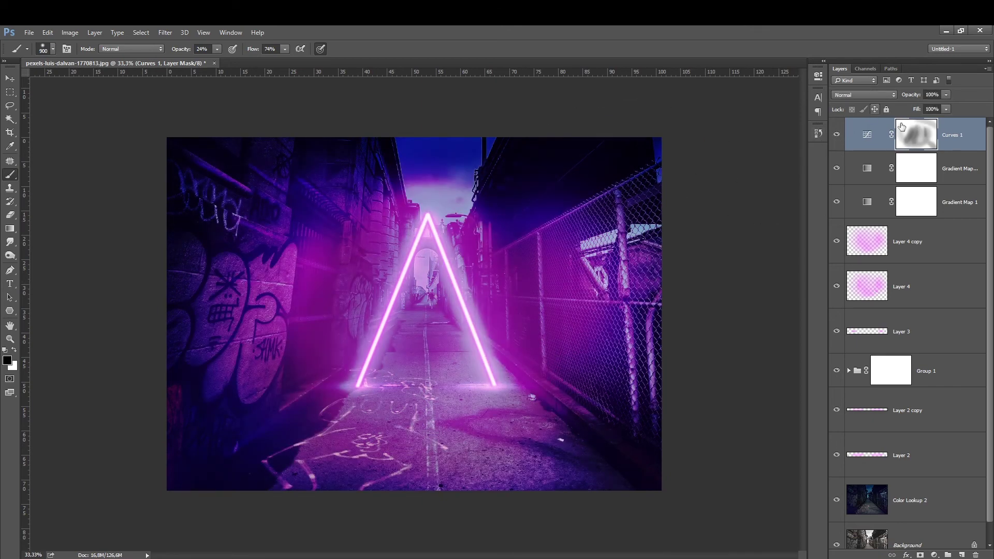
# - Lower the opacity of Curves 1 to 55% and compare the image with and without it
pyautogui.click(945, 96)
pyautogui.moveTo(927, 107); pyautogui.dragTo(923, 108)
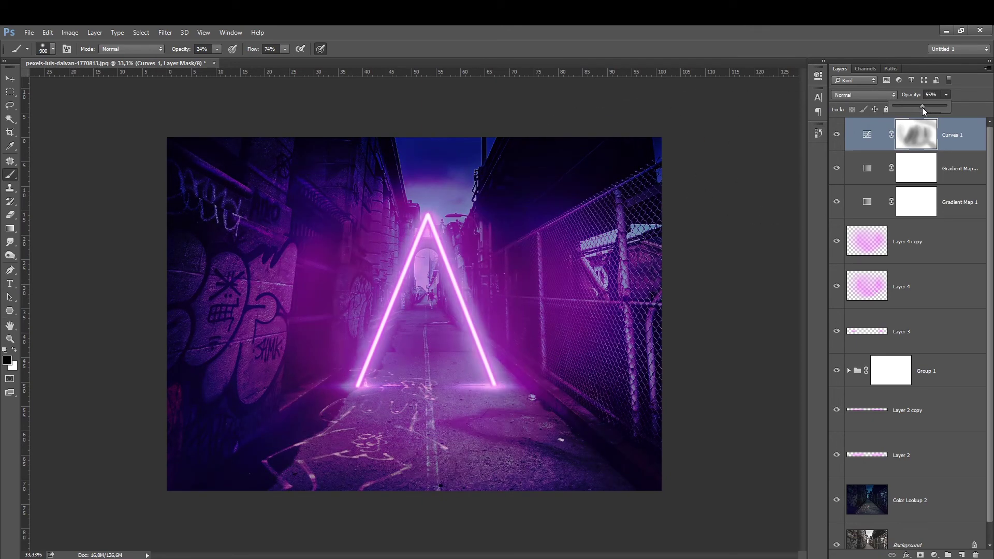
pyautogui.click(836, 137)
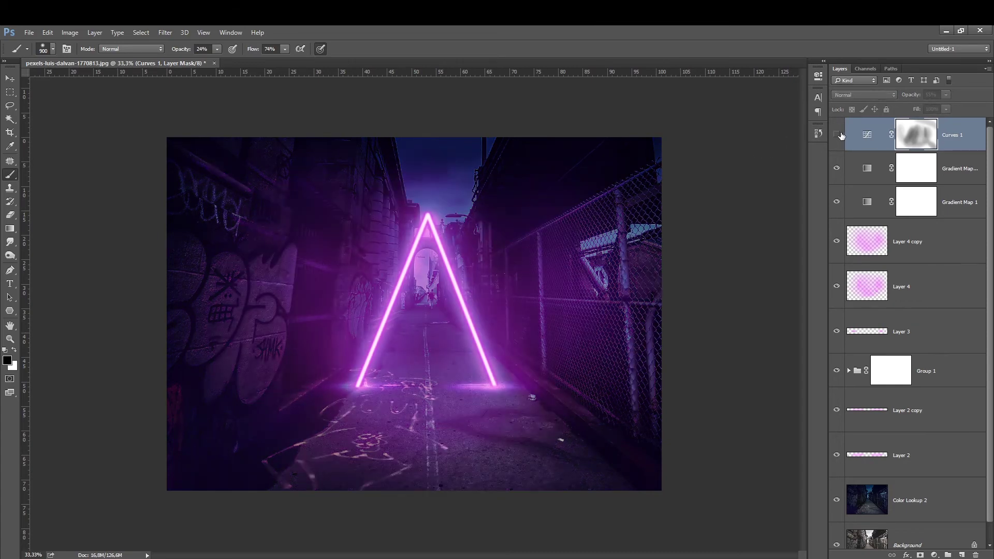
pyautogui.click(837, 135)
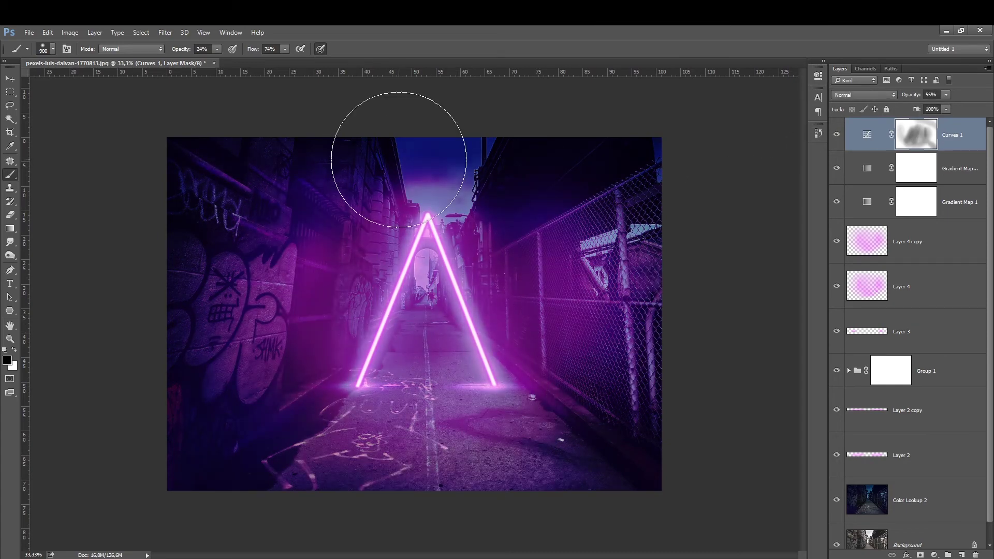
pyautogui.hotkey('ctrl', '0')
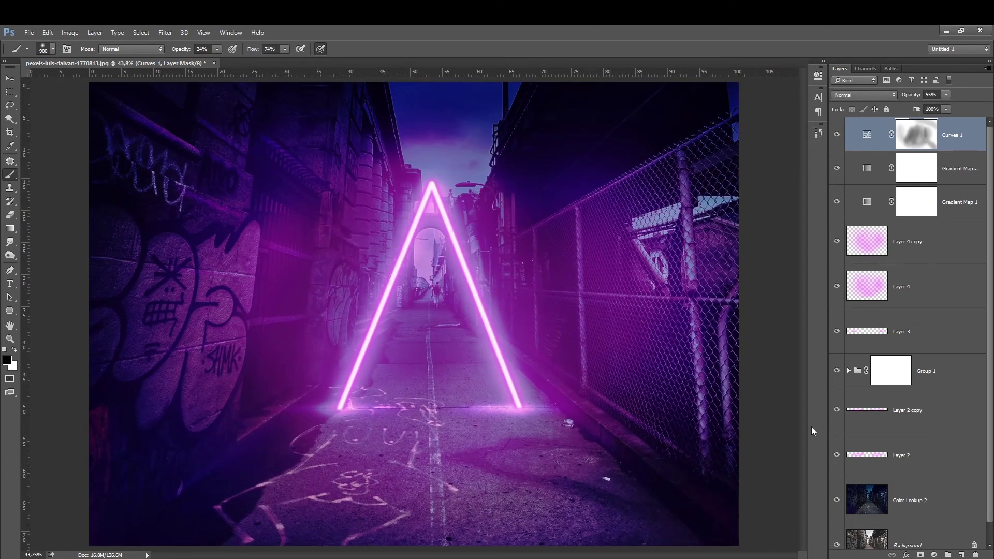
# - Check the effect of Layer 2 and Layer 2 copy, set Layer 2's opacity to 53%, and open Layer 2 copy's opacity setting
pyautogui.click(836, 455)
pyautogui.click(836, 455)
pyautogui.click(834, 409)
pyautogui.click(835, 409)
pyautogui.click(870, 397)
pyautogui.click(894, 441)
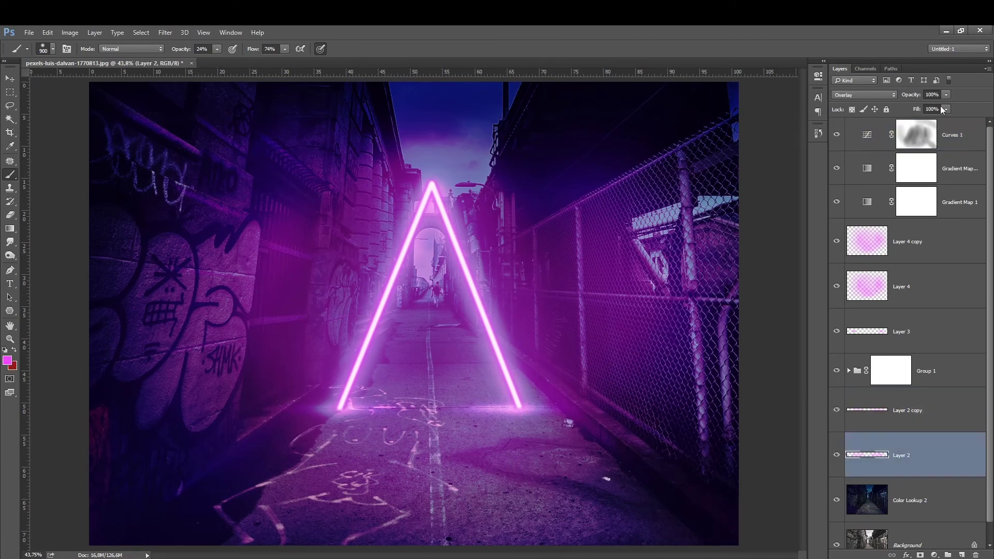
pyautogui.click(944, 109)
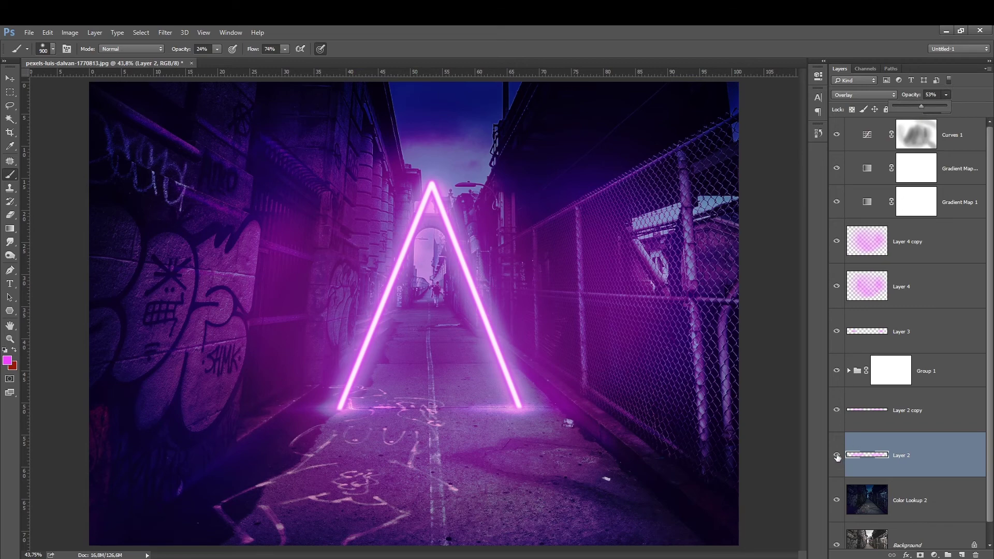
pyautogui.click(868, 411)
pyautogui.click(945, 95)
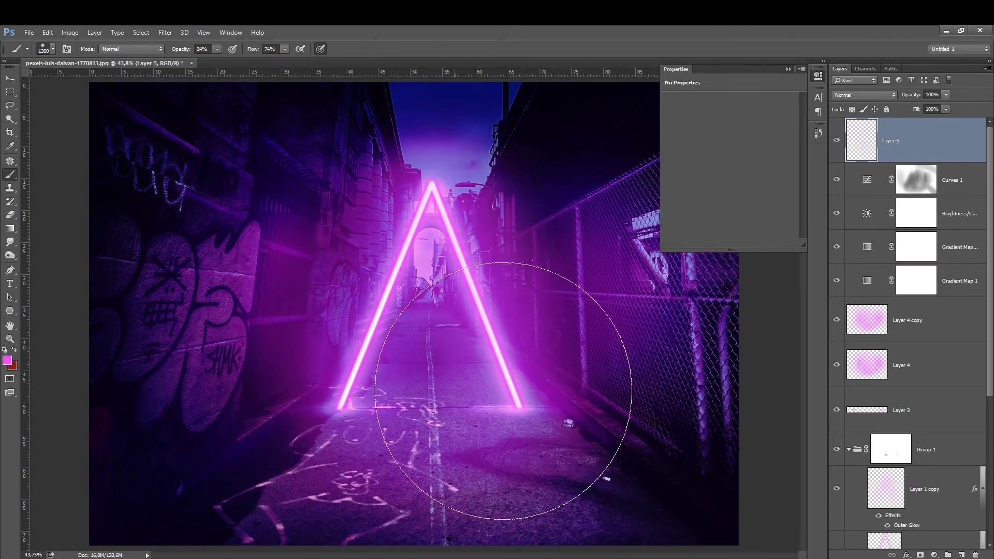
# - Paint a broad magenta glow around the neon shape on Layer 5 with an 1100 px brush, and set the layer to Soft Light
pyautogui.press('[')
pyautogui.press('[')
pyautogui.click(873, 96)
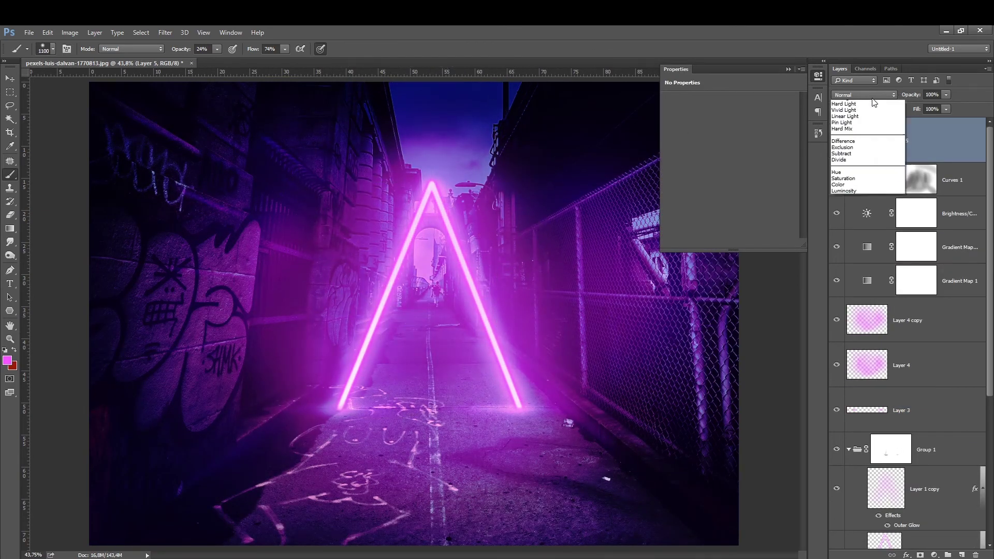
pyautogui.click(846, 195)
pyautogui.click(787, 69)
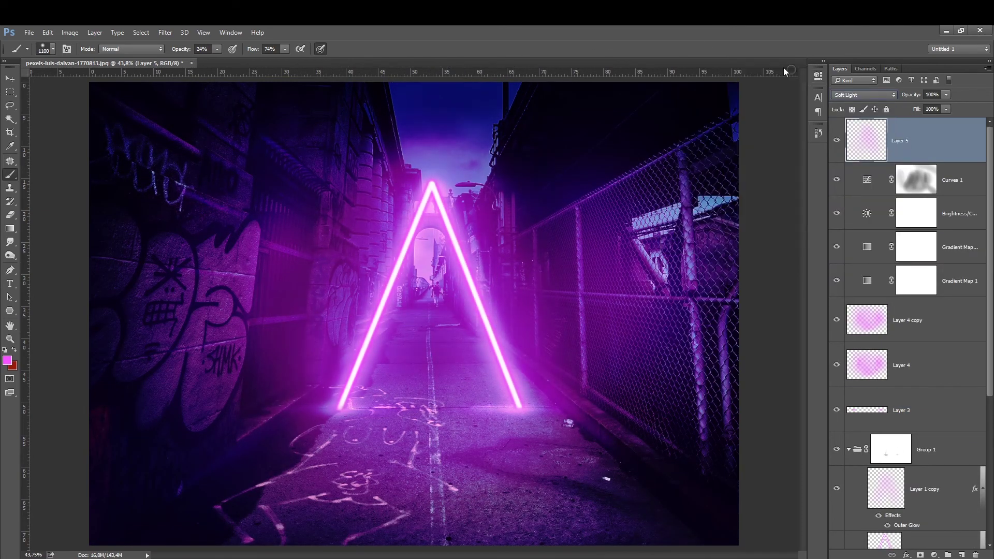
# - Reduce the brush to 250 px with 37% opacity, and compare the image with and without Layer 5
pyautogui.hotkey('ctrl', '-')
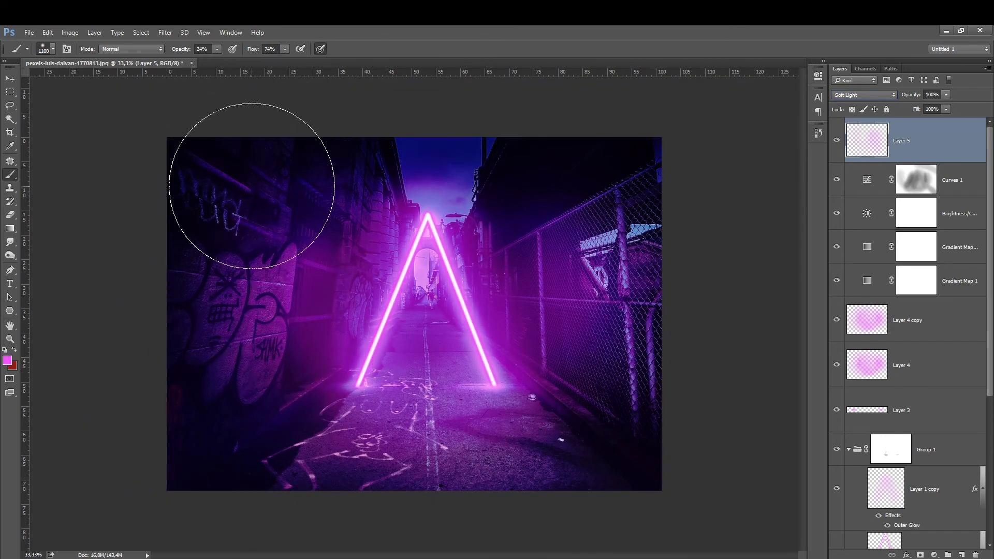
pyautogui.press('[')
pyautogui.press('[')
pyautogui.press('[')
pyautogui.press('[')
pyautogui.press('[')
pyautogui.press('[')
pyautogui.press('[')
pyautogui.press('[')
pyautogui.click(217, 48)
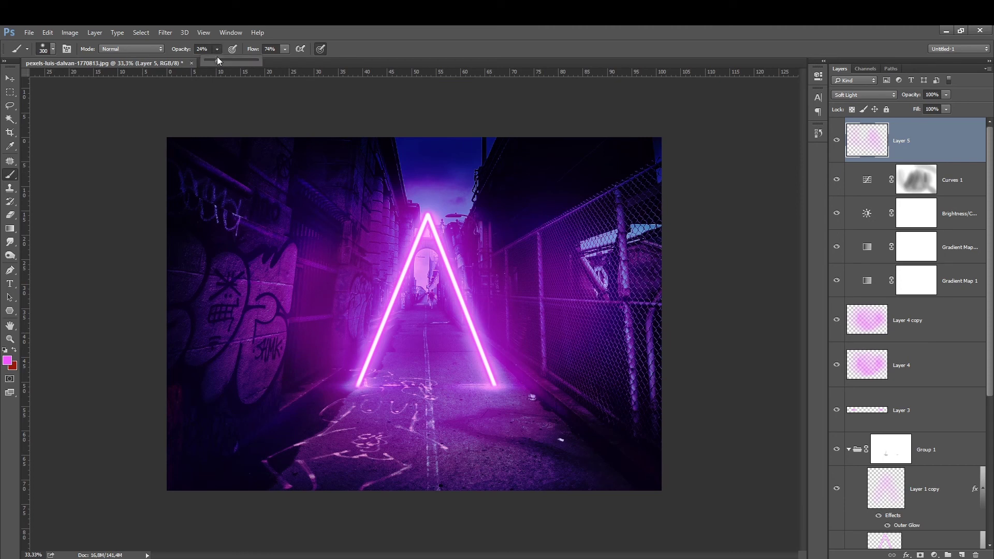
pyautogui.press('[')
pyautogui.click(836, 141)
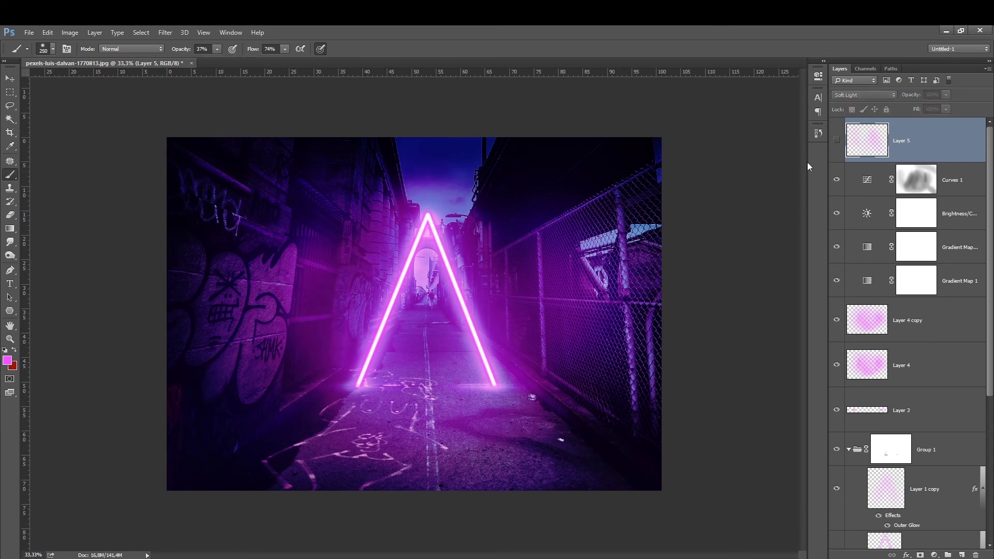
pyautogui.click(837, 144)
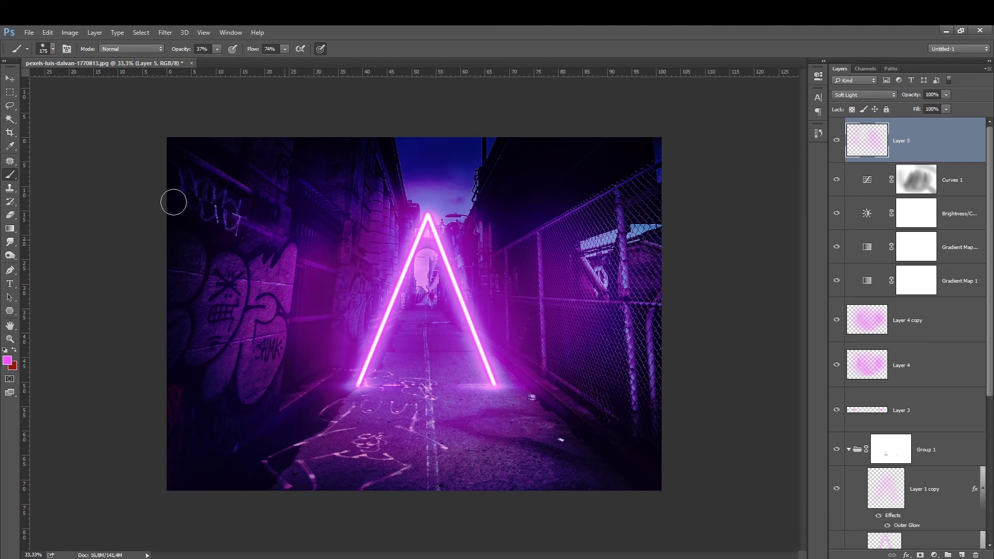
# - Paint magenta light on Layer 5 over the upper left wall and the right fence with brush sizes of about 175 to 400 px
pyautogui.press(']')
pyautogui.press(']')
pyautogui.press(']')
pyautogui.press(']')
pyautogui.press('[')
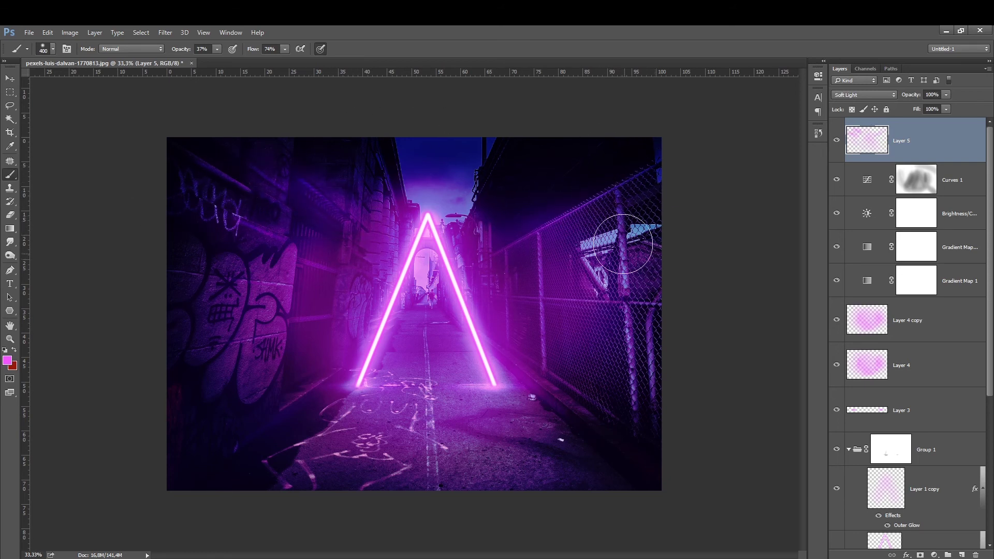
pyautogui.press(']')
pyautogui.press('[')
pyautogui.press('[')
pyautogui.press('[')
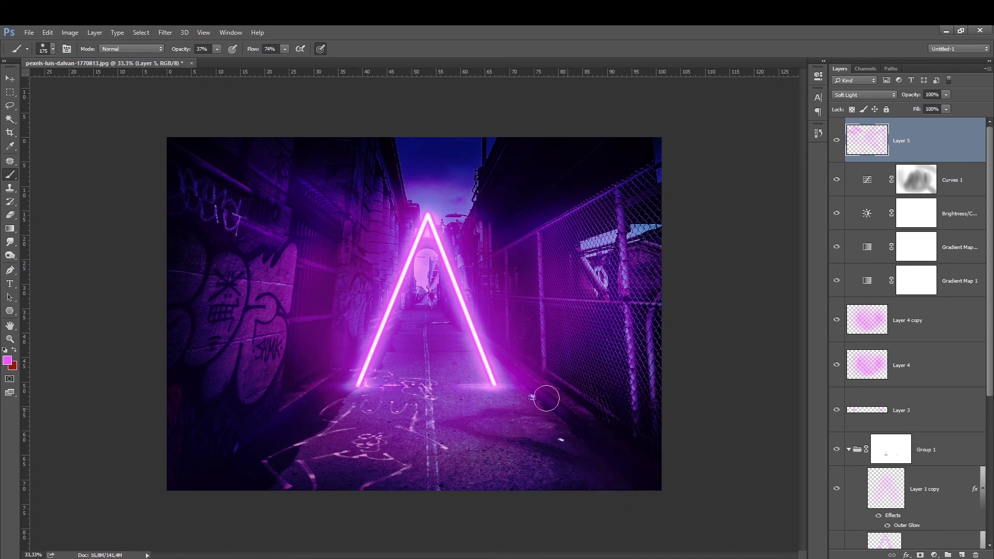
# - Paint magenta light along the left curb toward the lower-left corner, enlarge the brush to 900 px, and compare Layer 5 on and off
pyautogui.moveTo(345, 371)
pyautogui.mouseDown()
pyautogui.moveTo(267, 438)
pyautogui.moveTo(203, 472)
pyautogui.mouseUp()
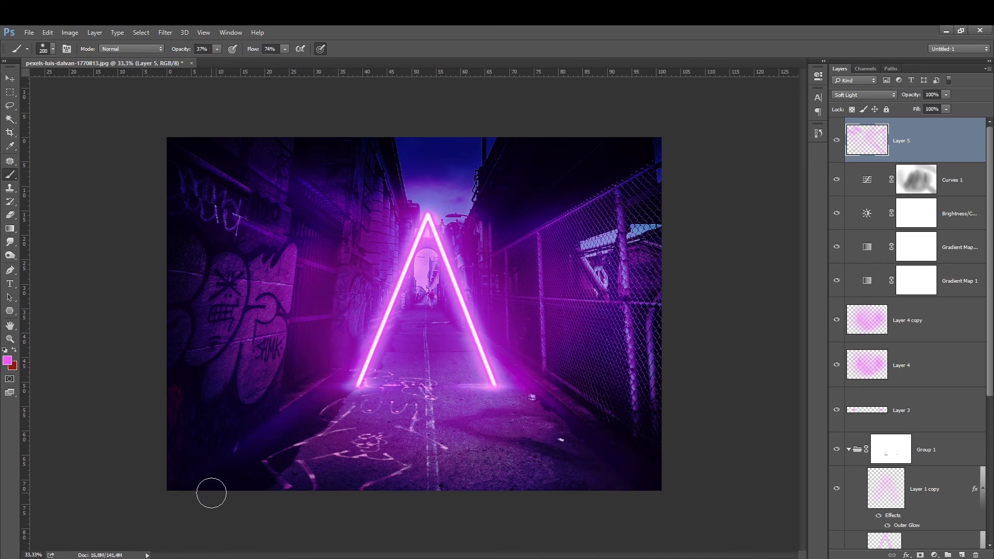
pyautogui.press(']')
pyautogui.press(']')
pyautogui.press(']')
pyautogui.press(']')
pyautogui.press(']')
pyautogui.press(']')
pyautogui.press(']')
pyautogui.press(']')
pyautogui.press('[')
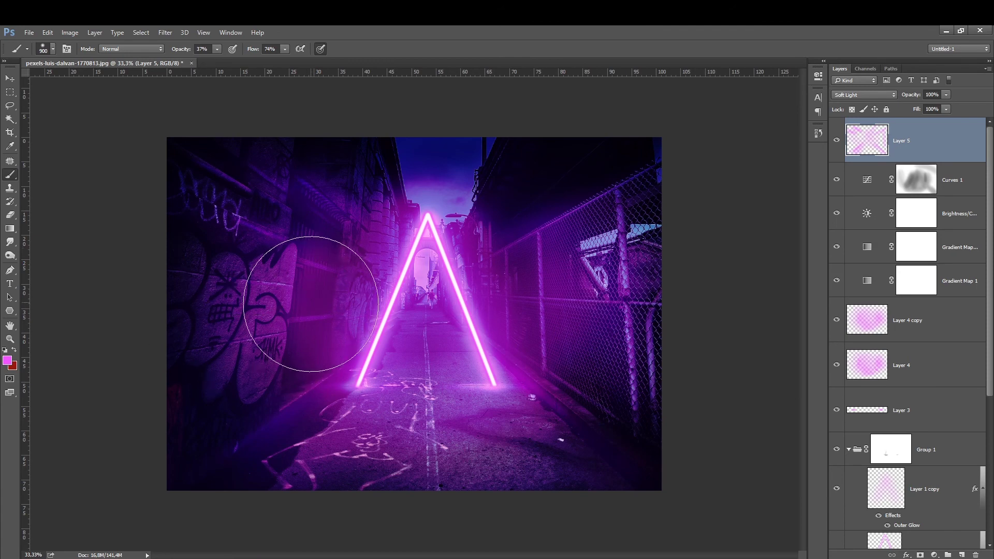
pyautogui.hotkey('ctrl', '0')
pyautogui.click(836, 141)
pyautogui.click(835, 140)
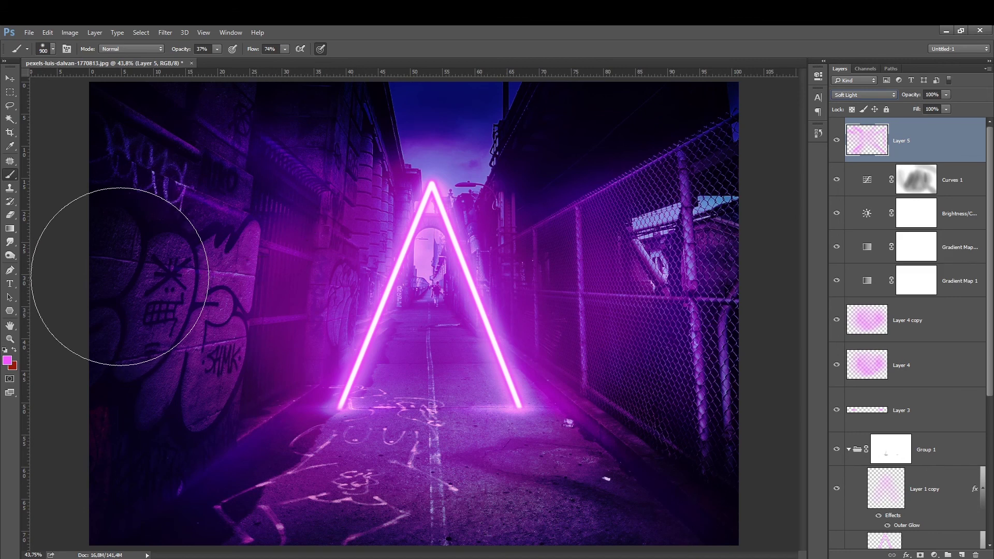
# - Review the Curves 1 and Gradient Map 1 layers against the whole image
pyautogui.click(925, 191)
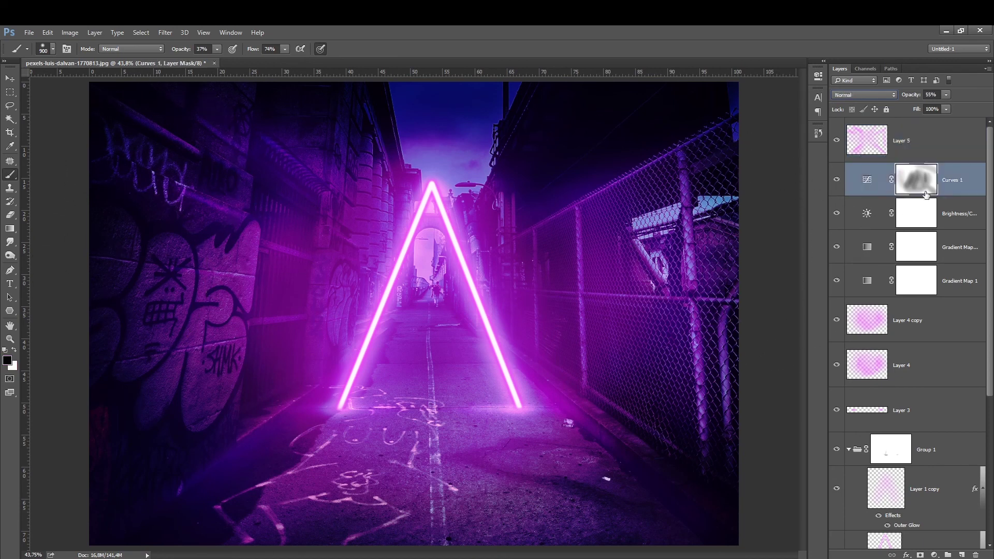
pyautogui.click(928, 288)
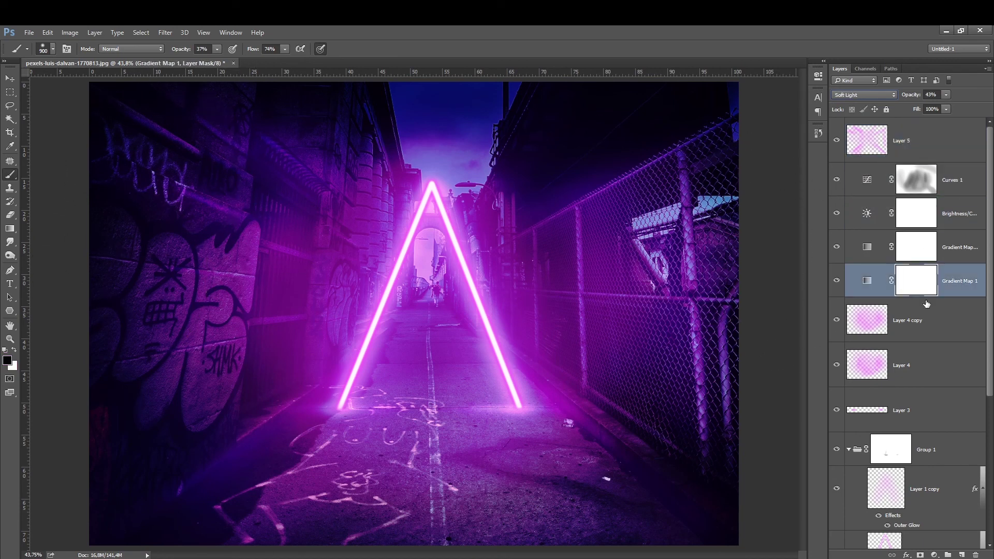
pyautogui.hotkey('ctrl', '-')
pyautogui.hotkey('ctrl', '-')
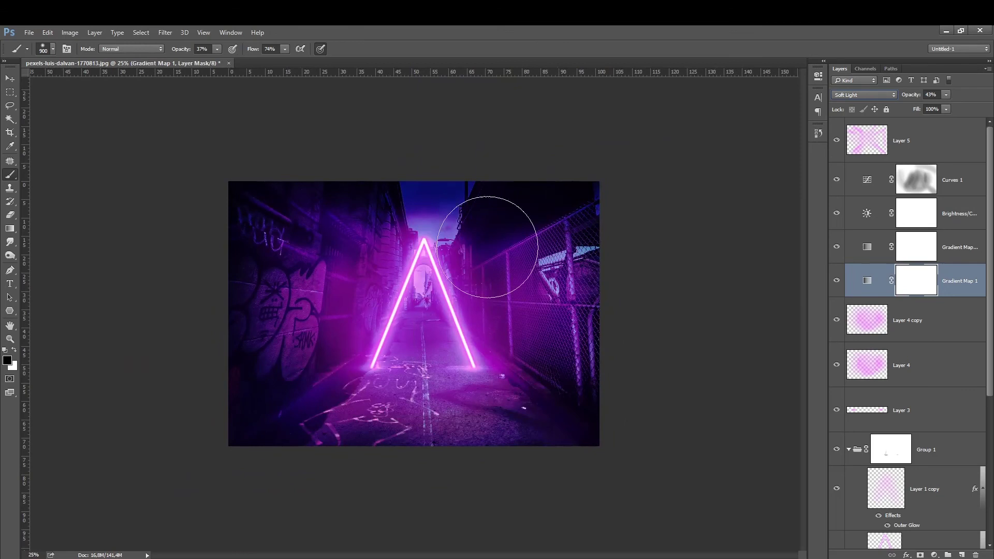